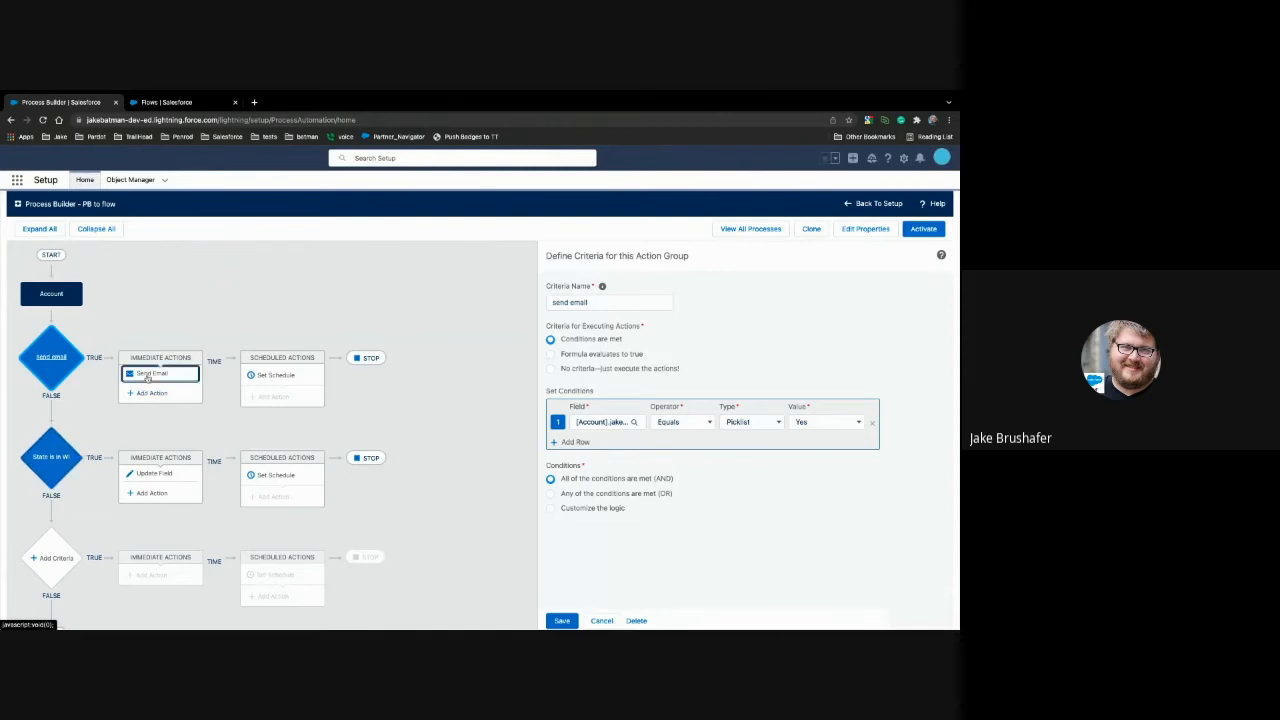
# Step: Review the process's Send Email action, the "State is in WI" criteria and the Update Field action
pyautogui.click(148, 376)
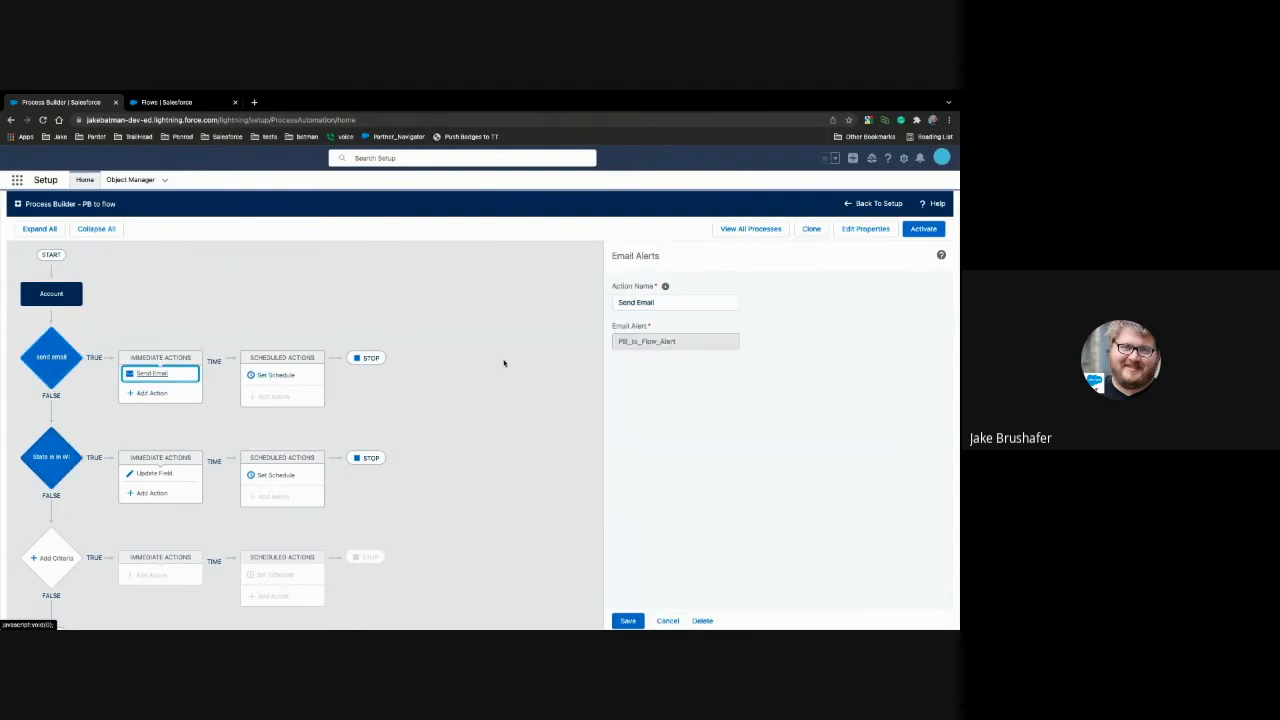
pyautogui.click(73, 452)
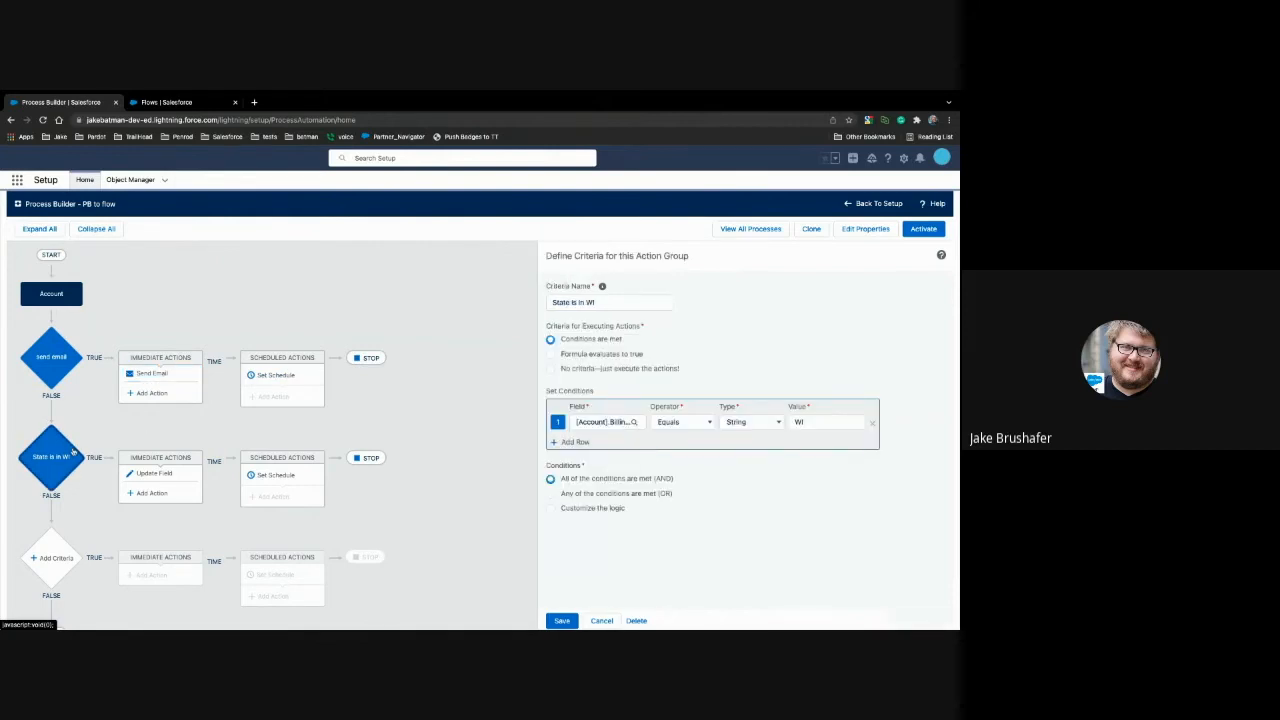
pyautogui.click(146, 474)
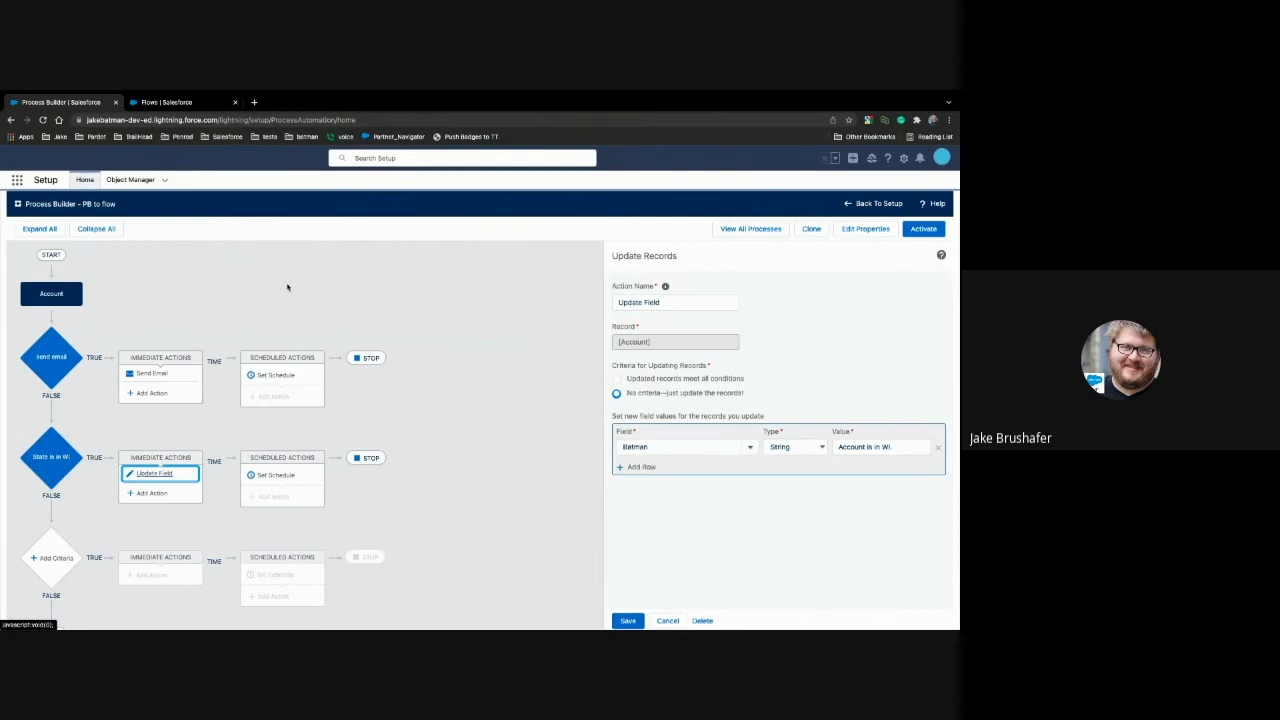
# Step: Duplicate the Flows setup page in a second browser tab and open the "PB to Flow example" flow
pyautogui.click(199, 106)
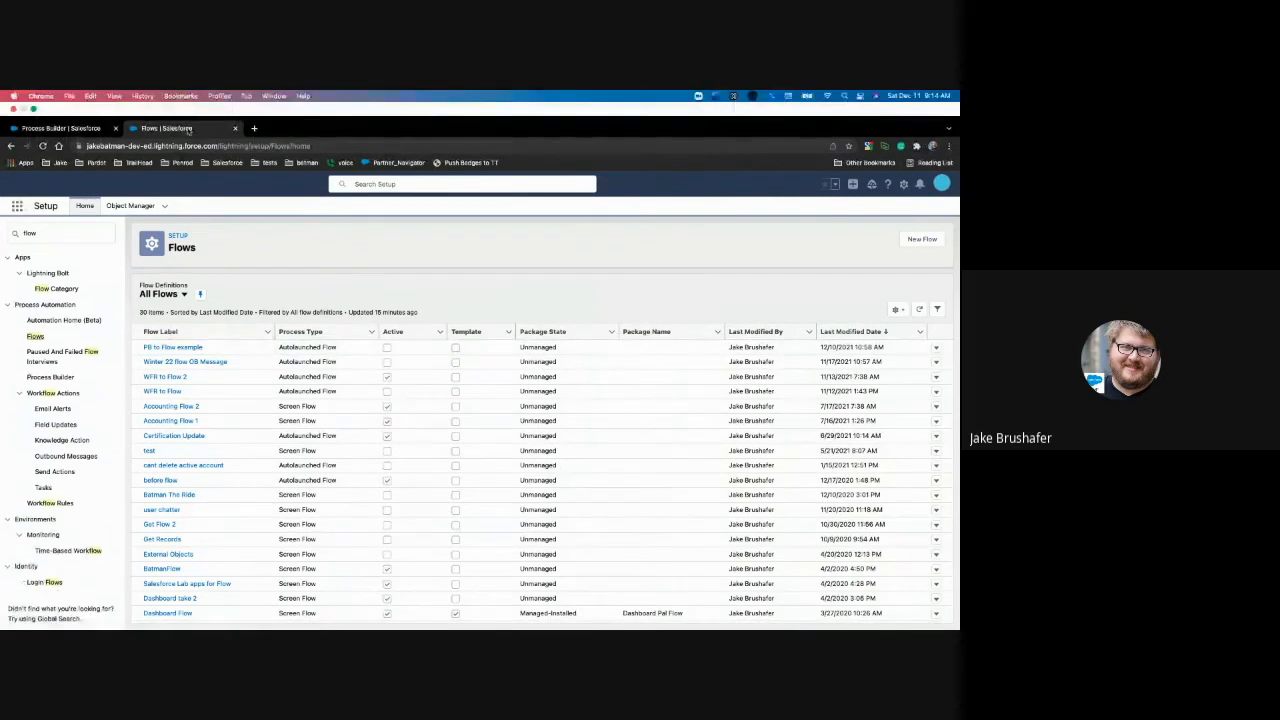
pyautogui.rightClick(187, 132)
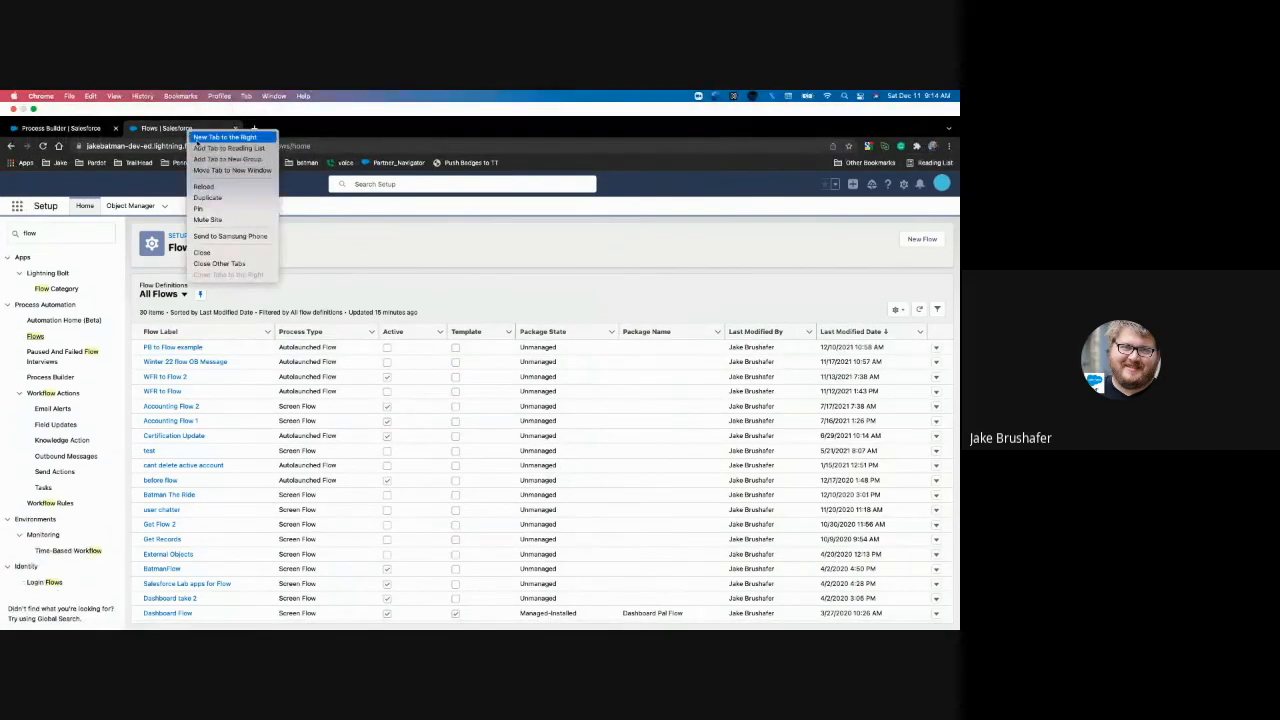
pyautogui.click(207, 197)
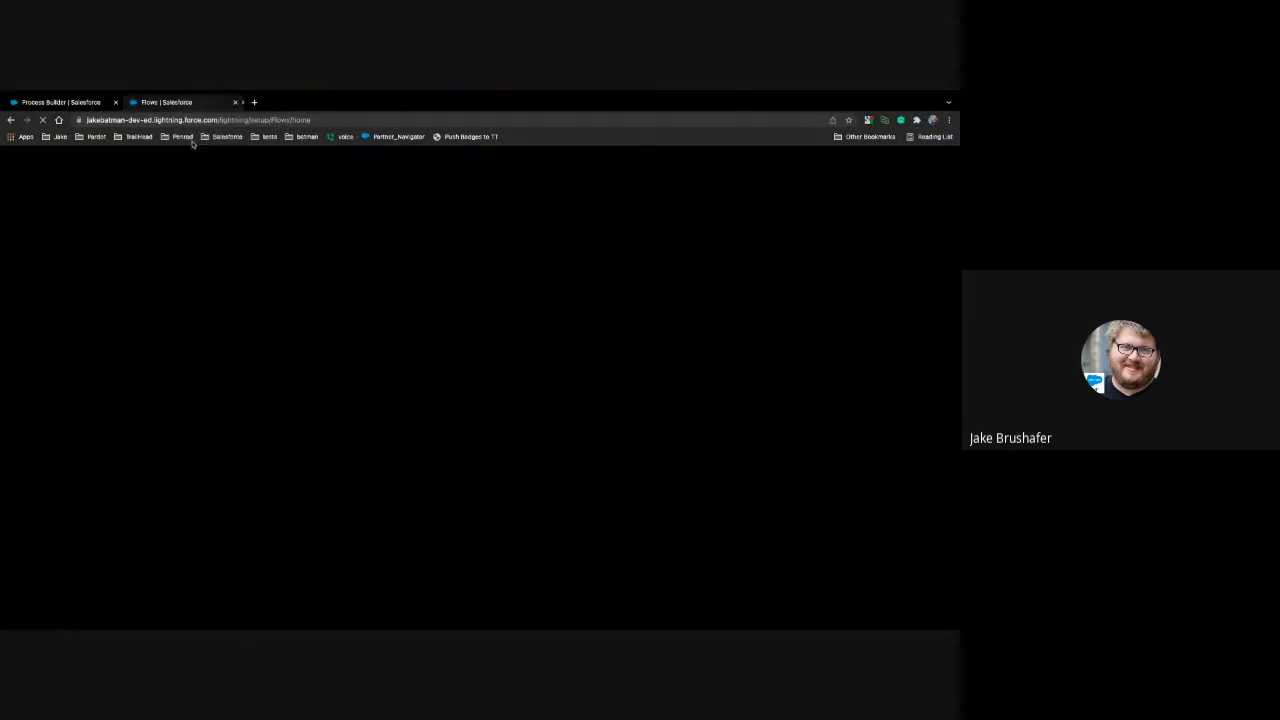
pyautogui.click(176, 102)
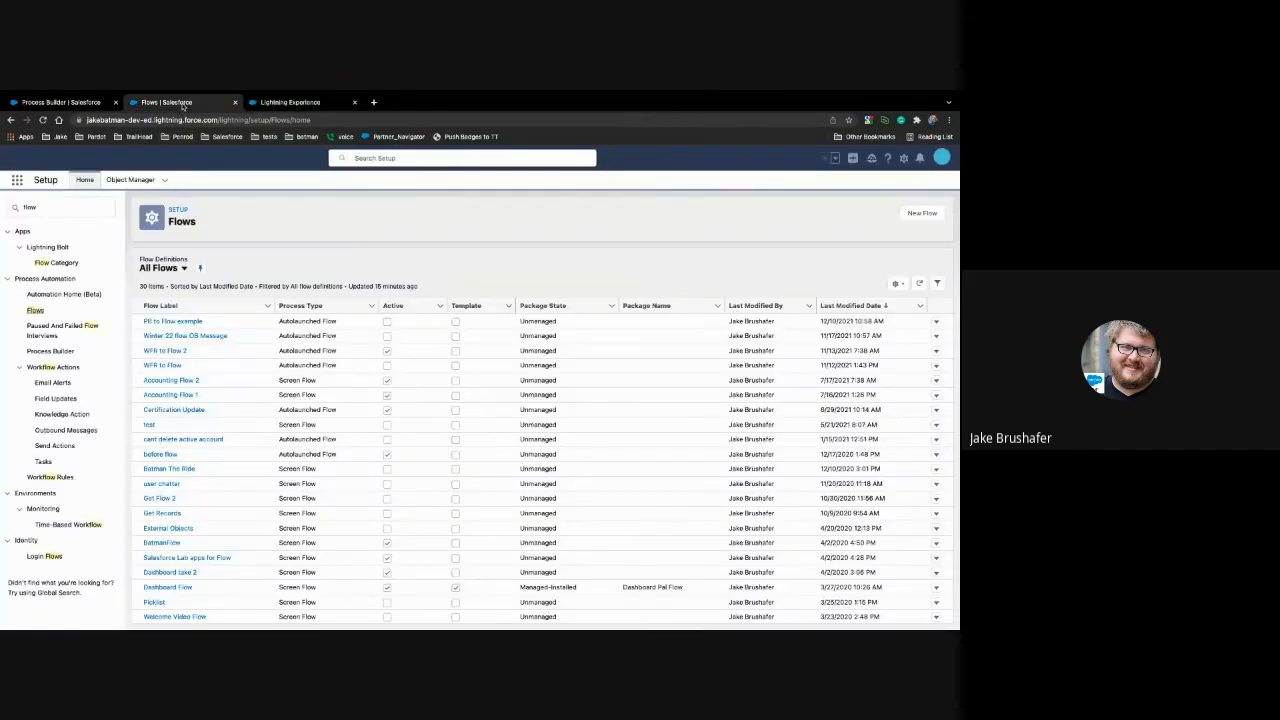
pyautogui.click(157, 322)
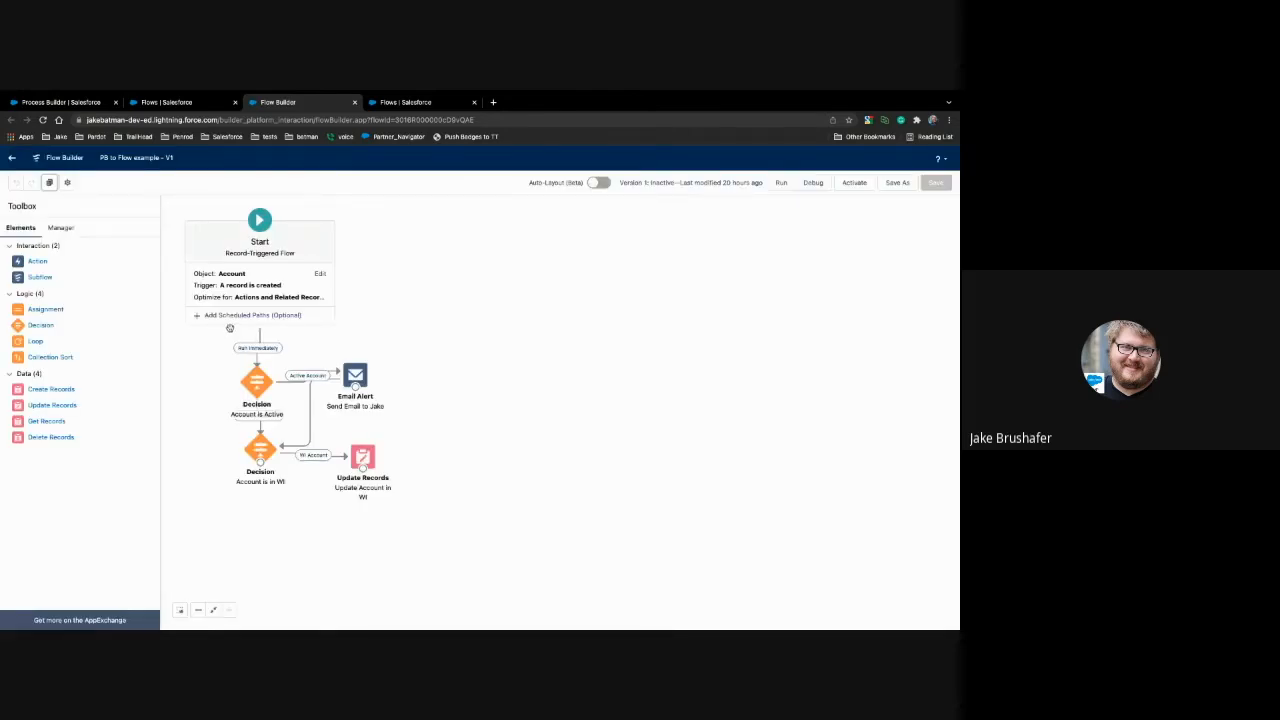
# Step: Set the example flow's Start element to trigger when an Account record is created or updated
pyautogui.click(253, 280)
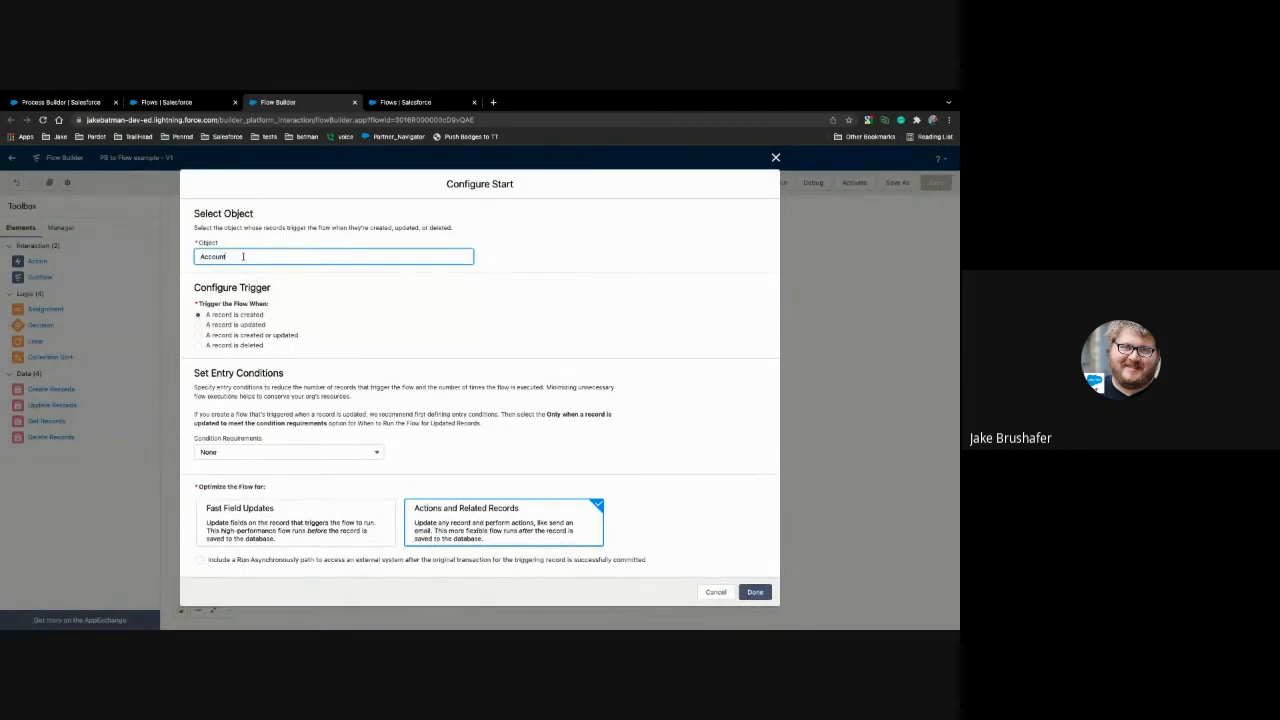
pyautogui.click(200, 336)
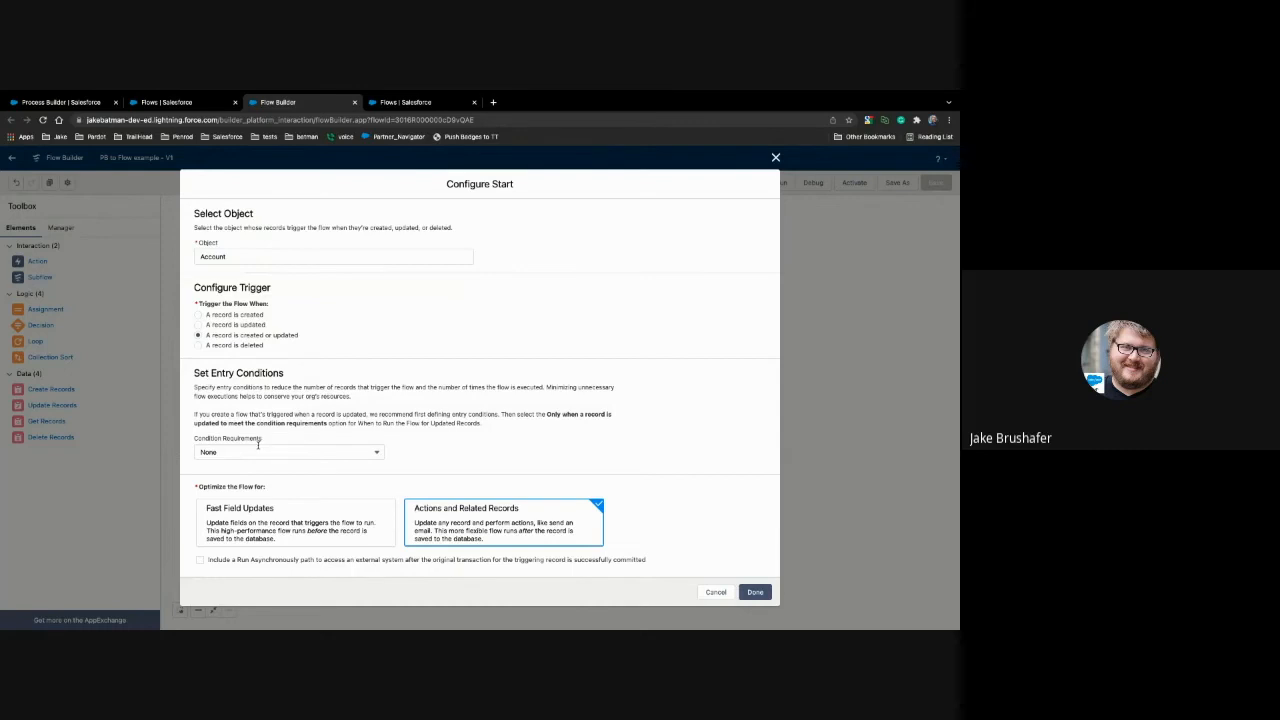
# Step: Require all entry conditions to be met and add the condition jakeb__Active__c Equals Yes
pyautogui.click(250, 453)
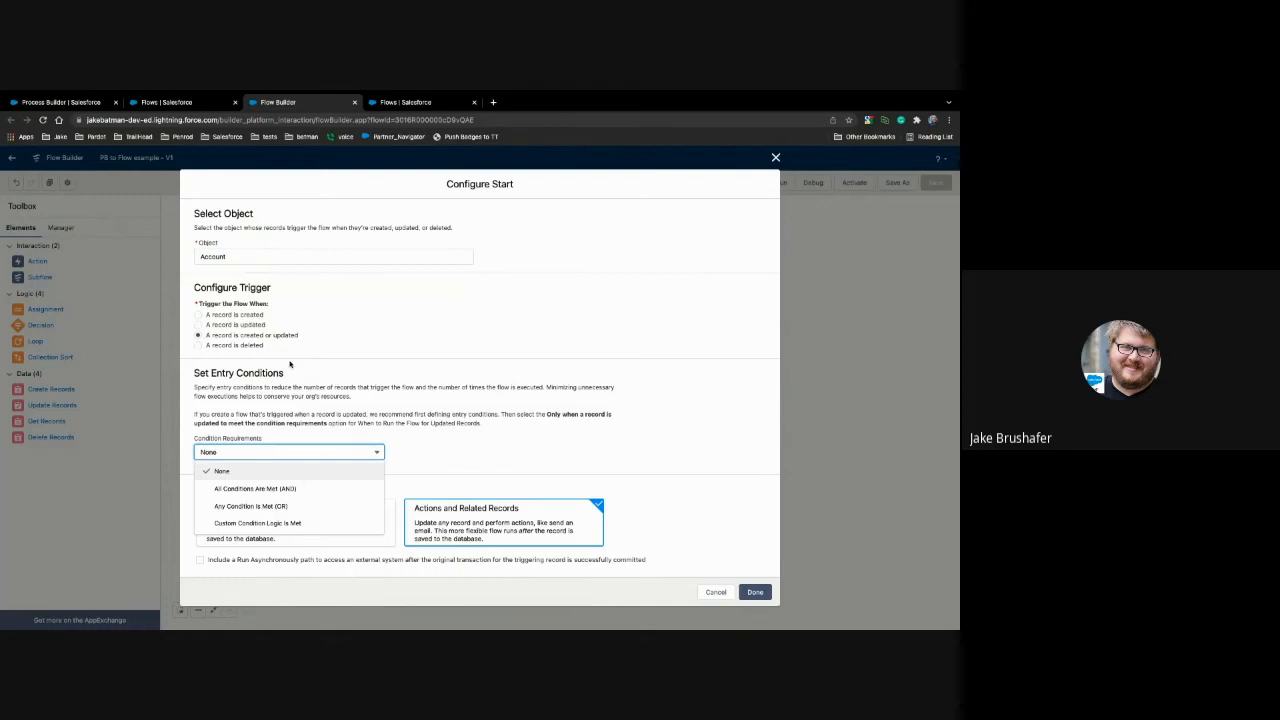
pyautogui.click(272, 488)
pyautogui.click(283, 486)
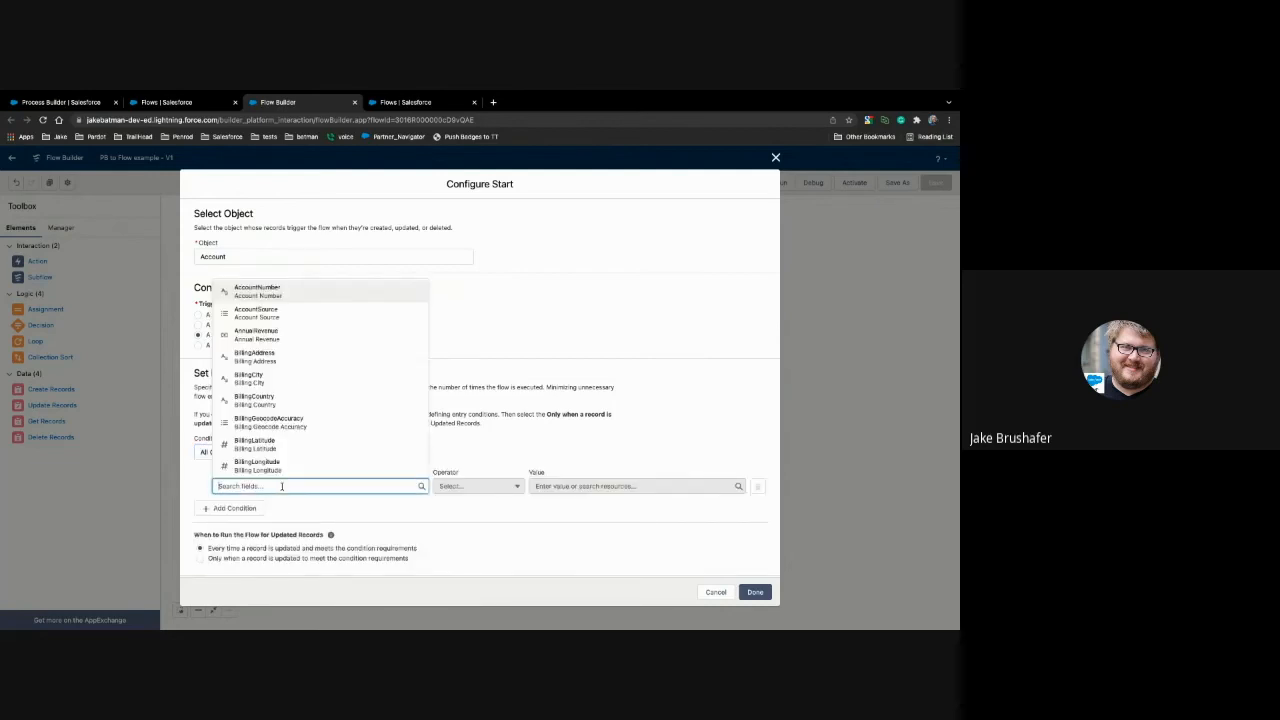
pyautogui.write('activ')
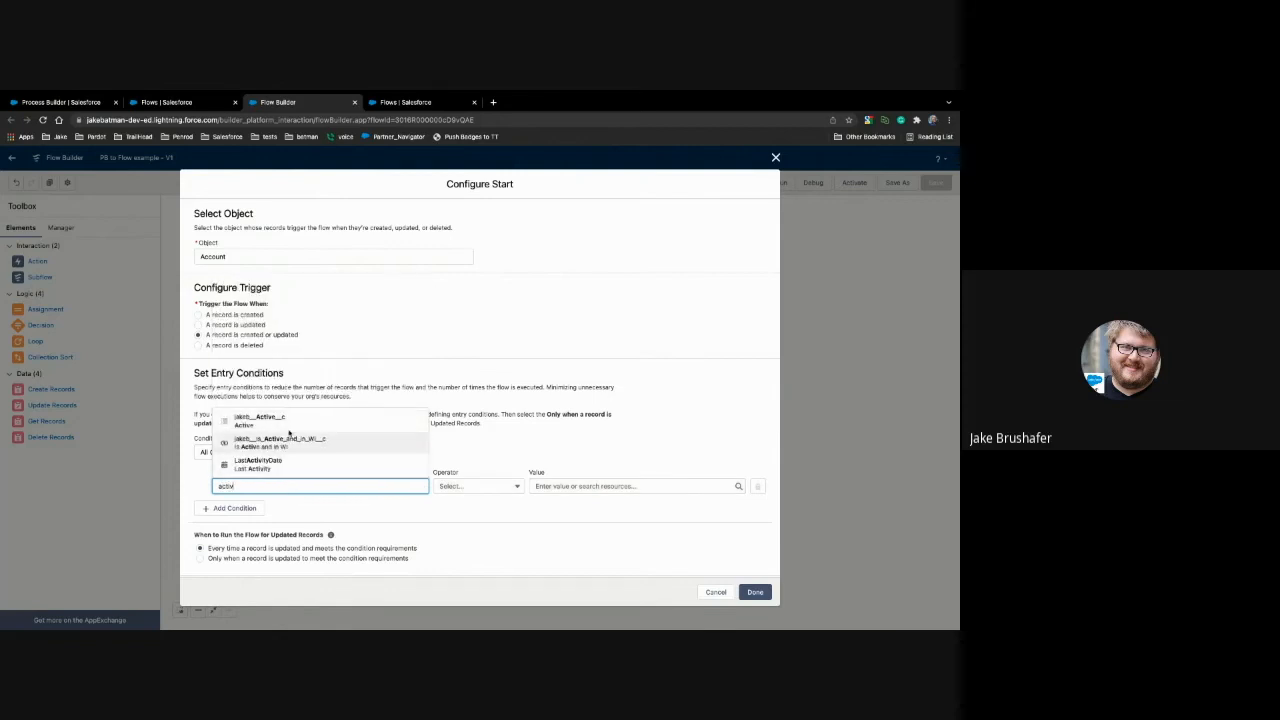
pyautogui.click(259, 420)
pyautogui.scroll(-2, 553, 485)
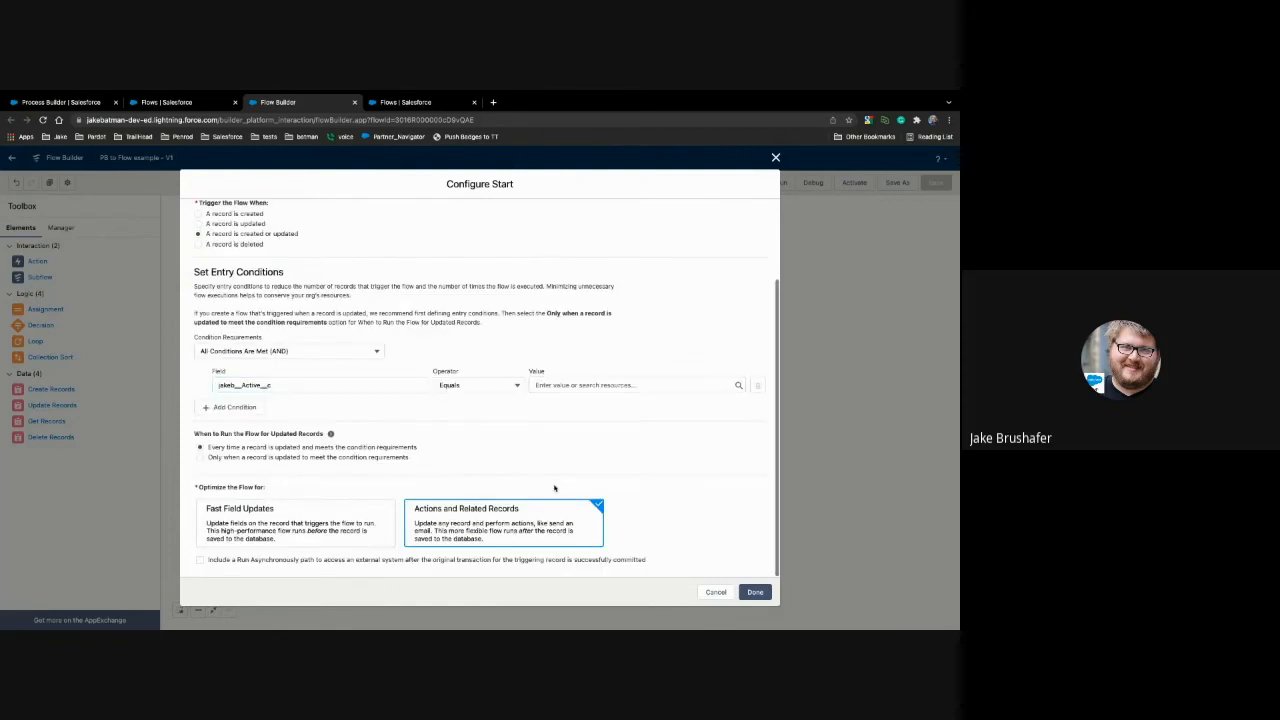
pyautogui.click(576, 382)
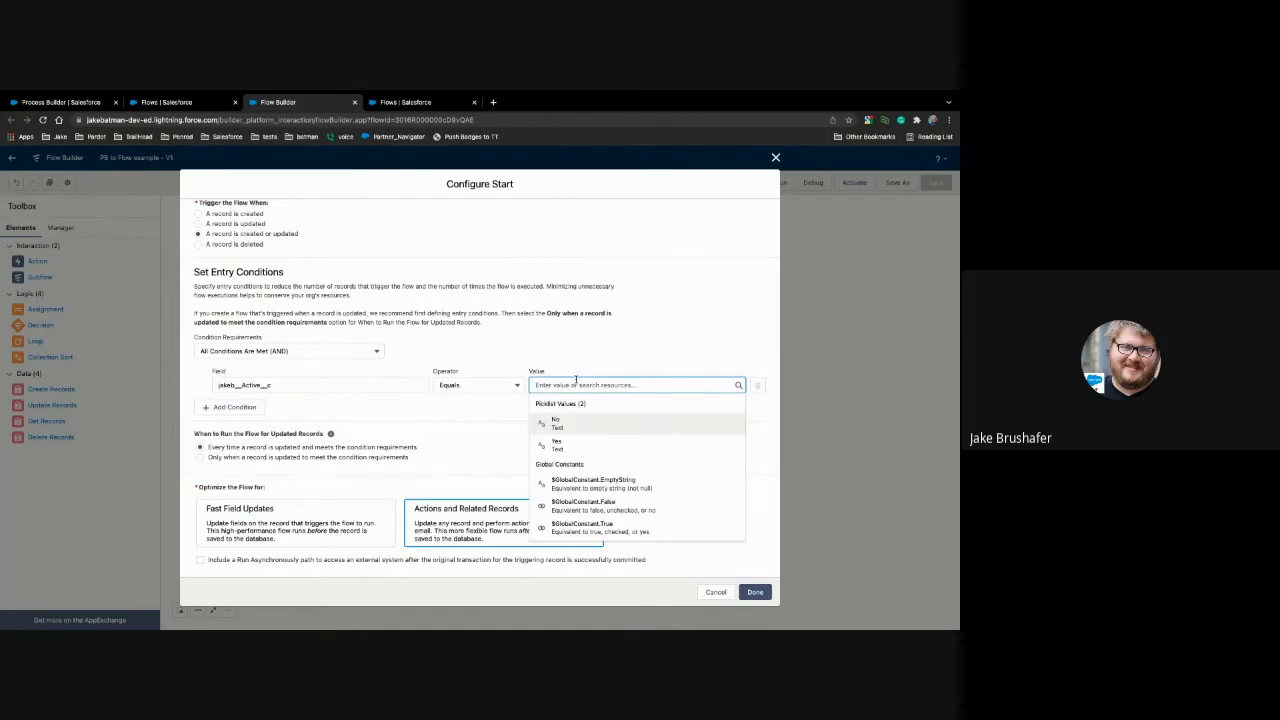
pyautogui.click(581, 444)
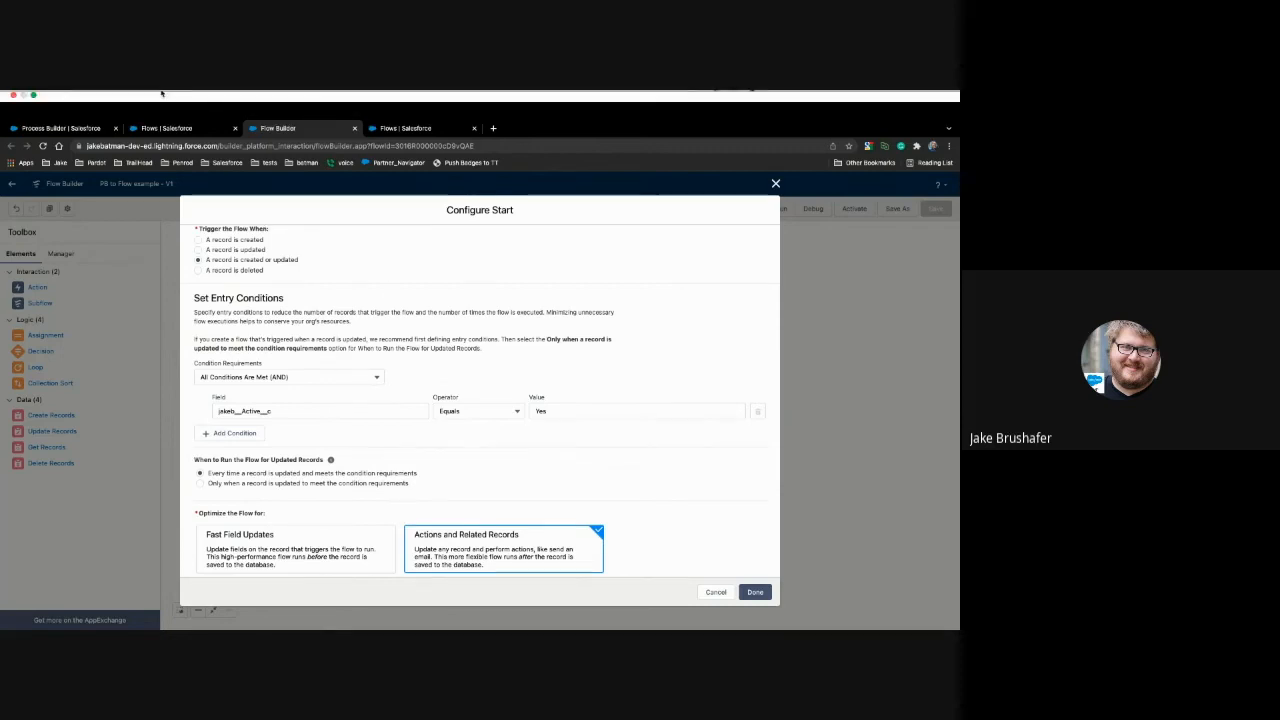
# Step: Switch back to the Process Builder process and review the "send email" criteria conditions
pyautogui.click(60, 128)
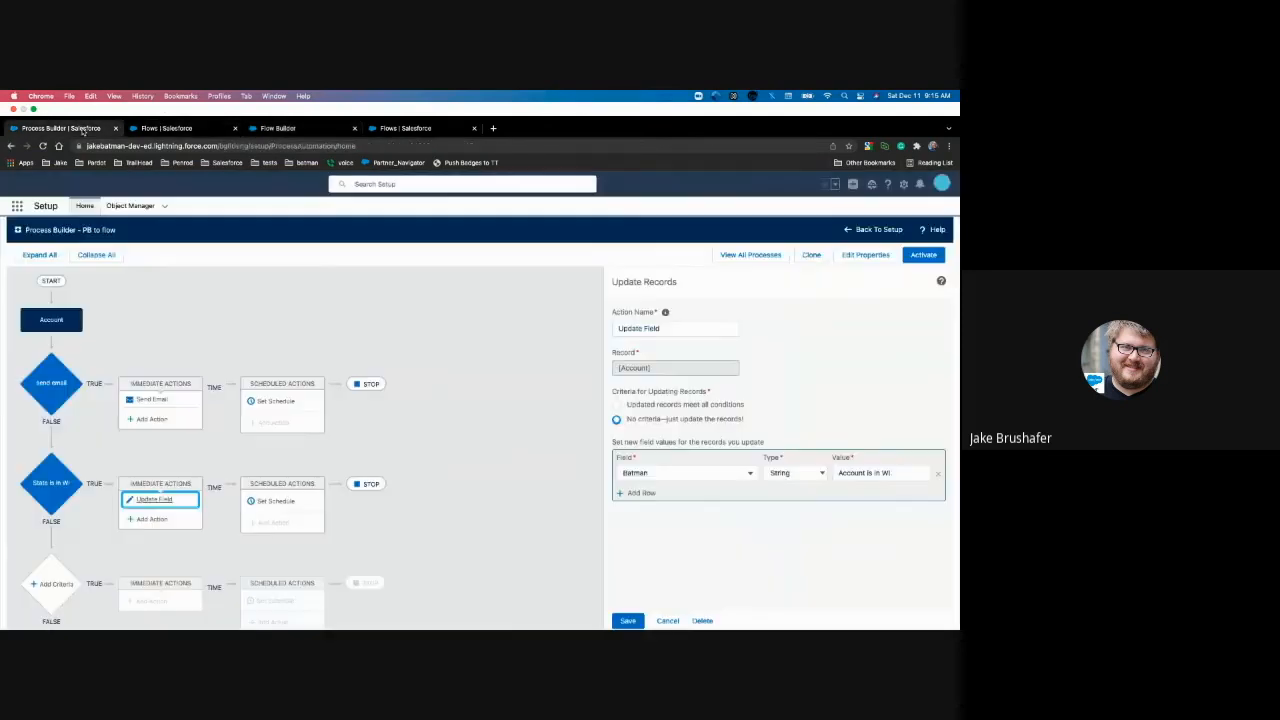
pyautogui.click(57, 364)
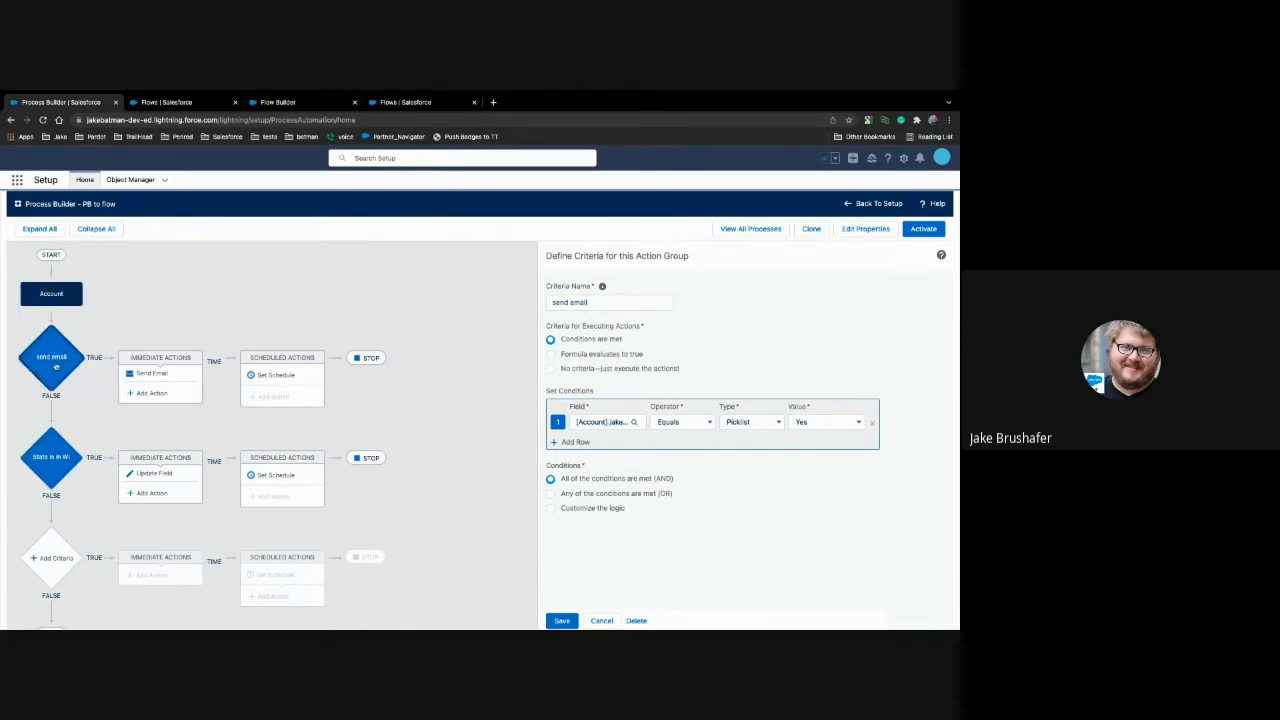
pyautogui.click(56, 367)
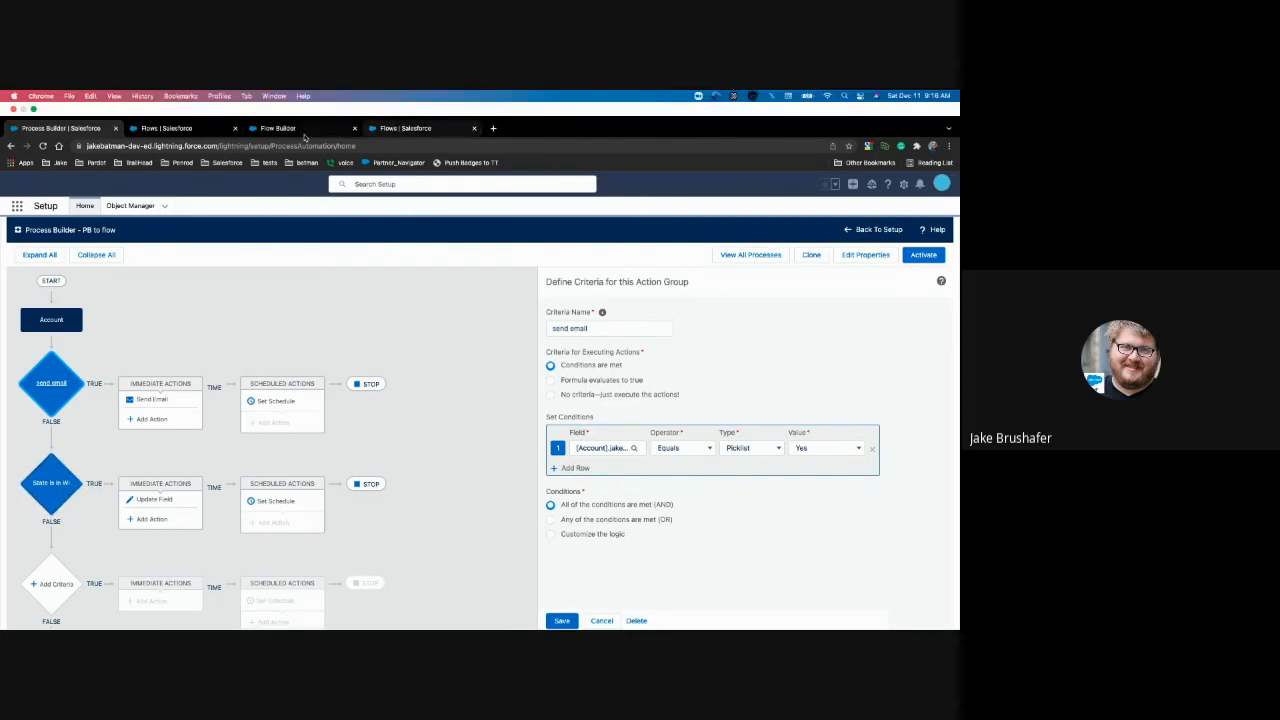
# Step: Return to the example flow, set its entry condition requirements to None and apply the Start configuration
pyautogui.click(296, 130)
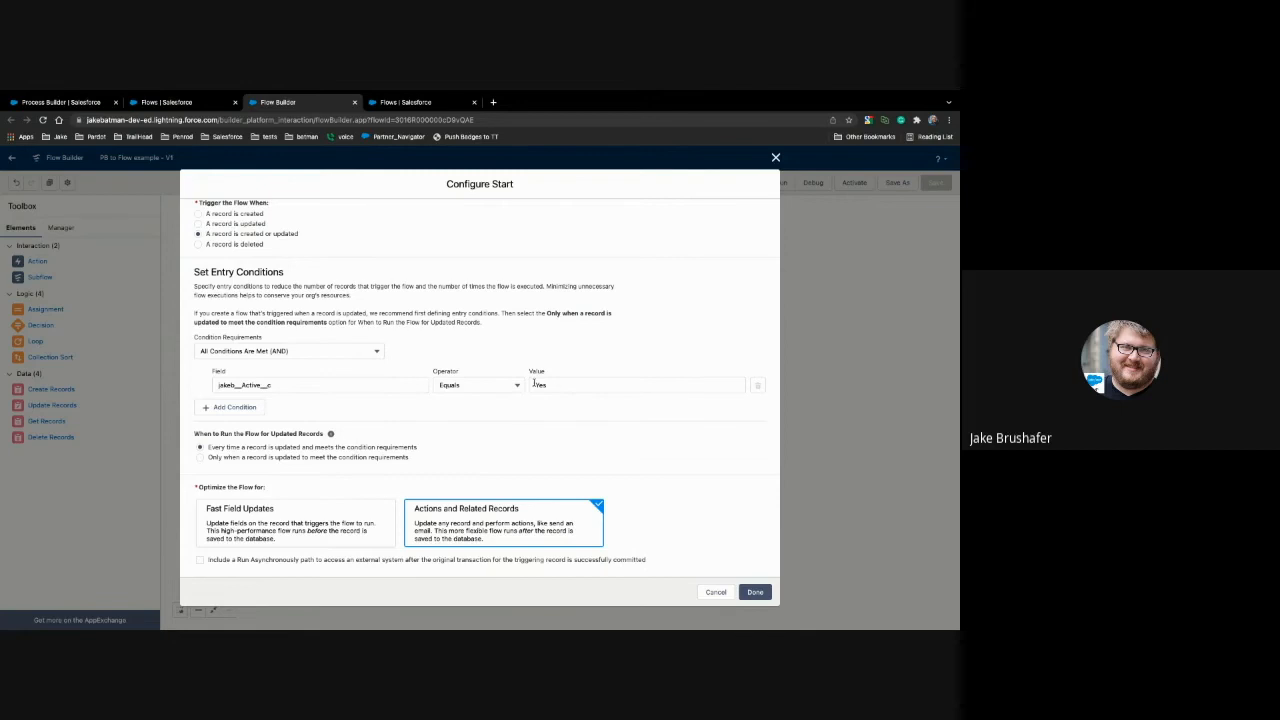
pyautogui.click(335, 352)
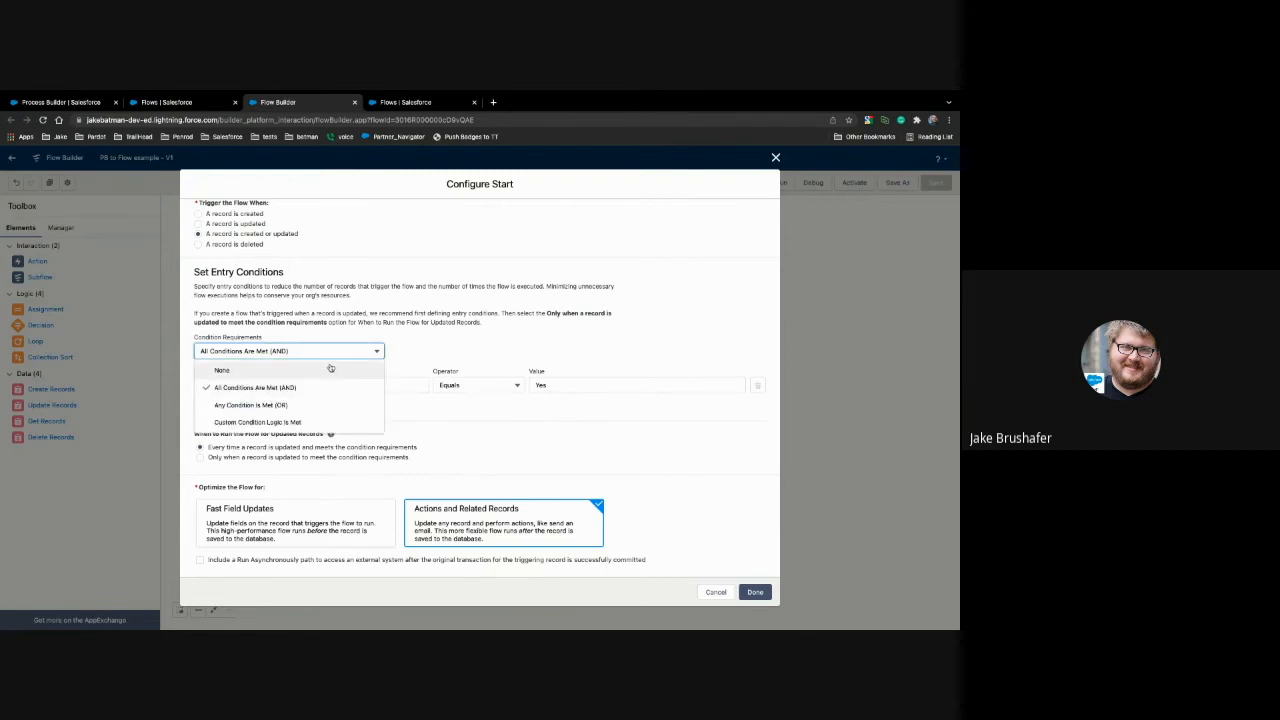
pyautogui.click(330, 369)
pyautogui.click(754, 592)
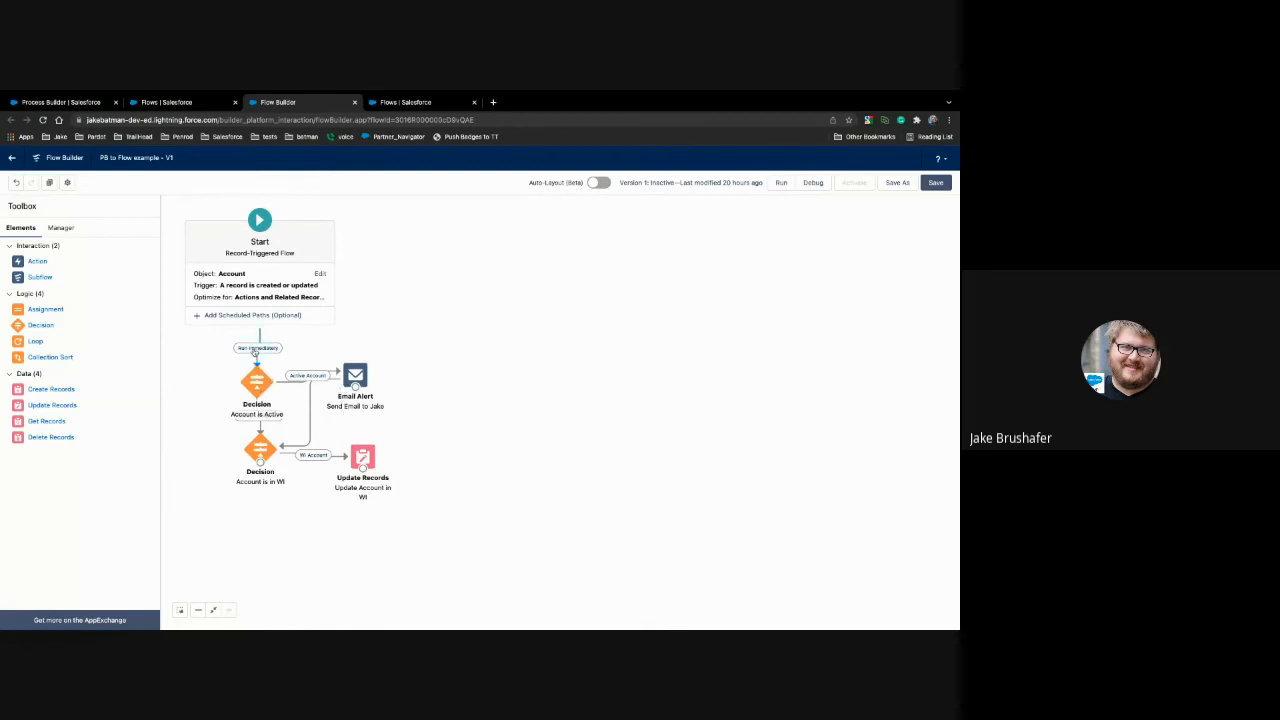
# Step: Review the "Account is Active" and "Account is in WI" decisions and the "Update Account in WI" element
pyautogui.doubleClick(257, 381)
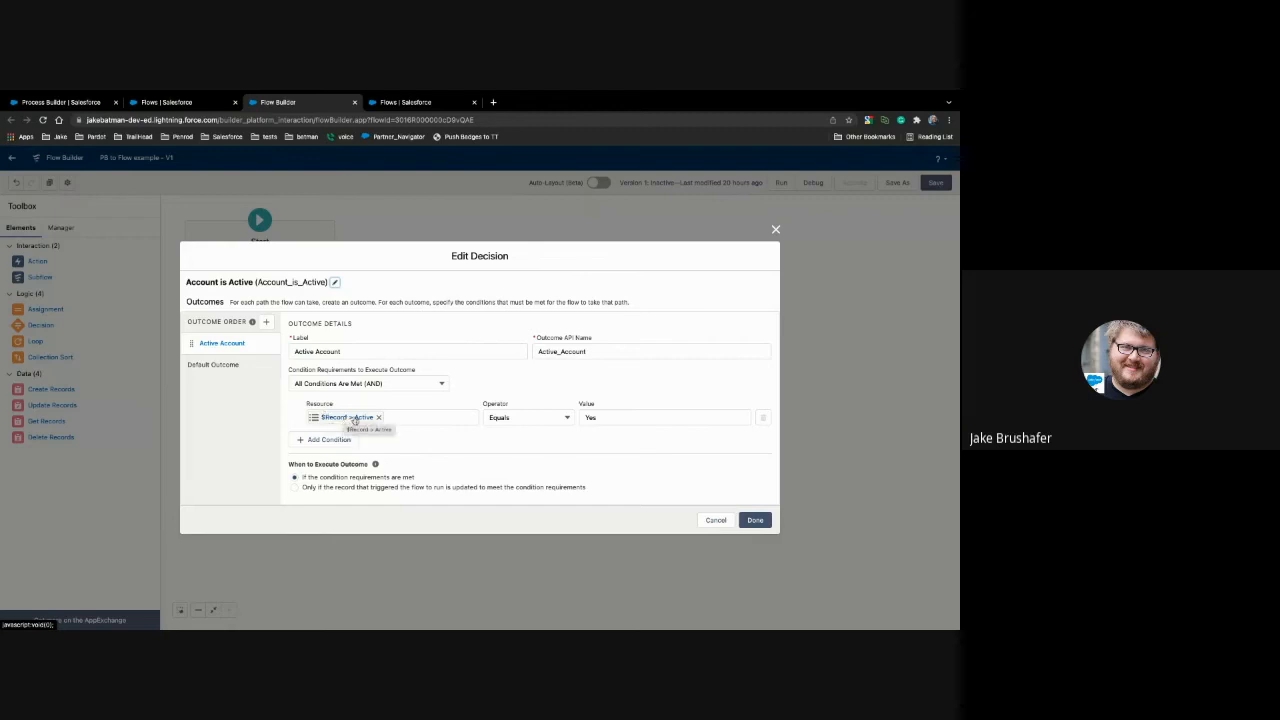
pyautogui.click(755, 520)
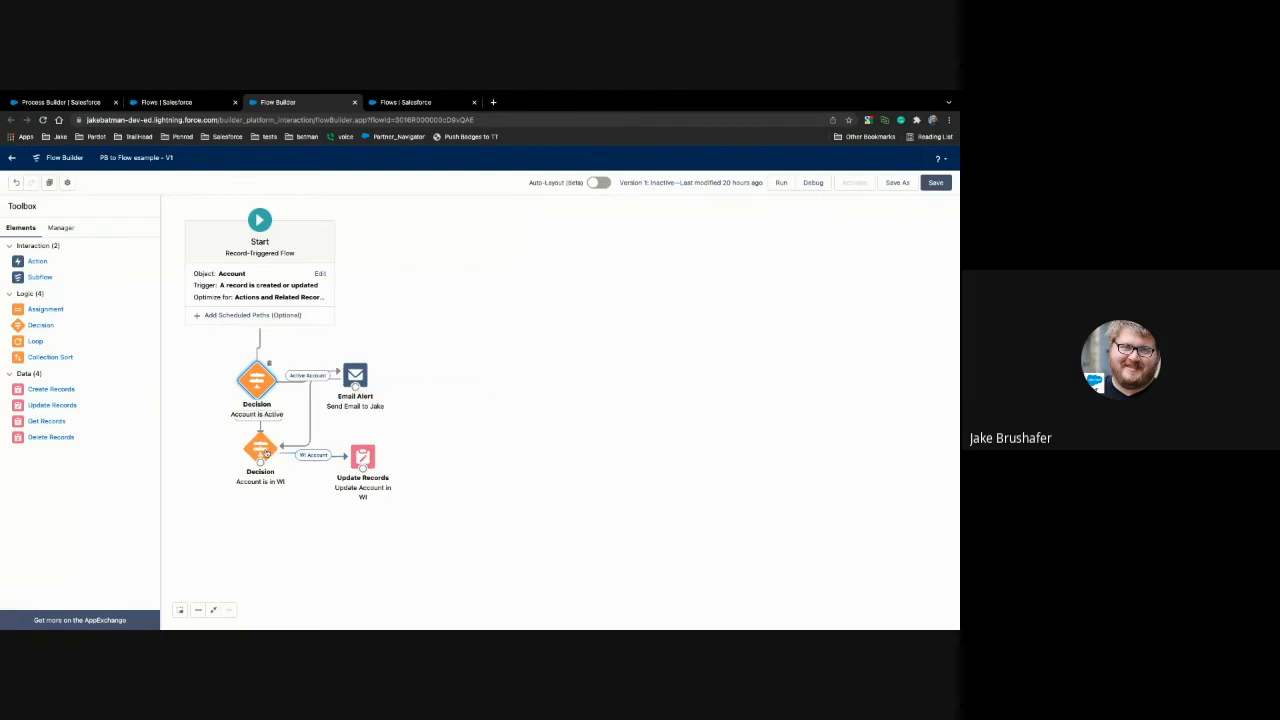
pyautogui.doubleClick(265, 452)
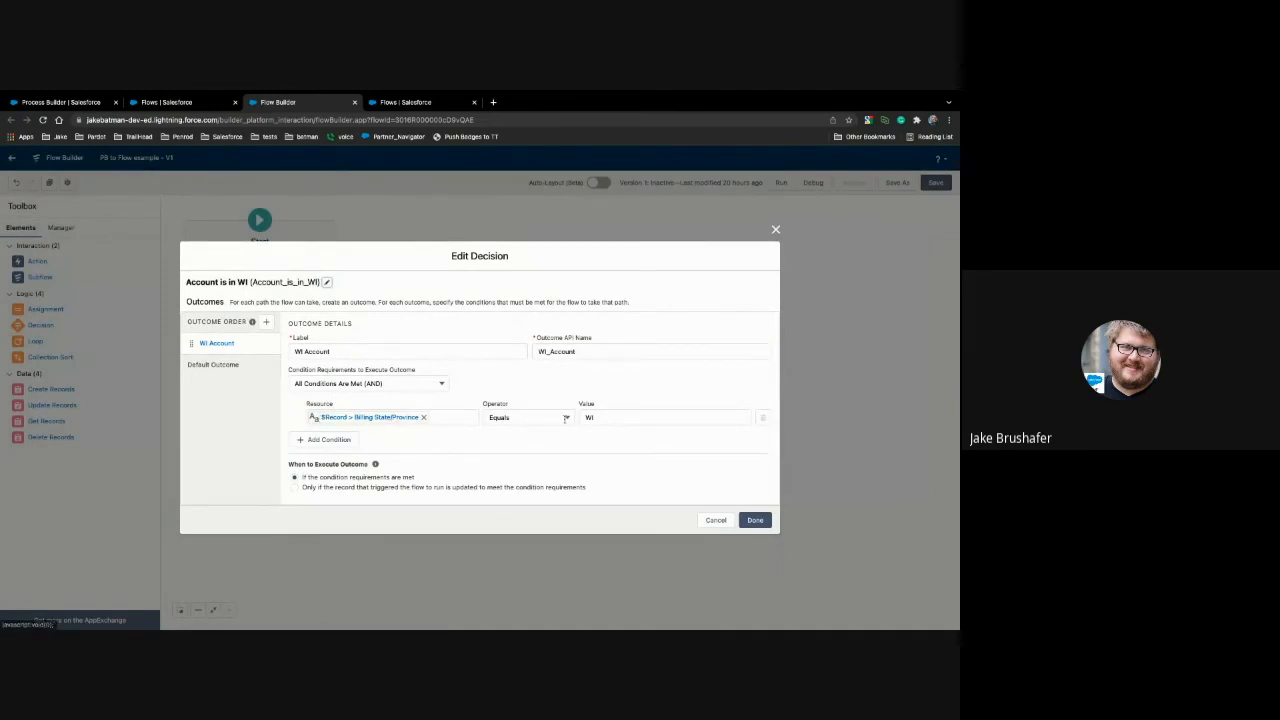
pyautogui.click(716, 520)
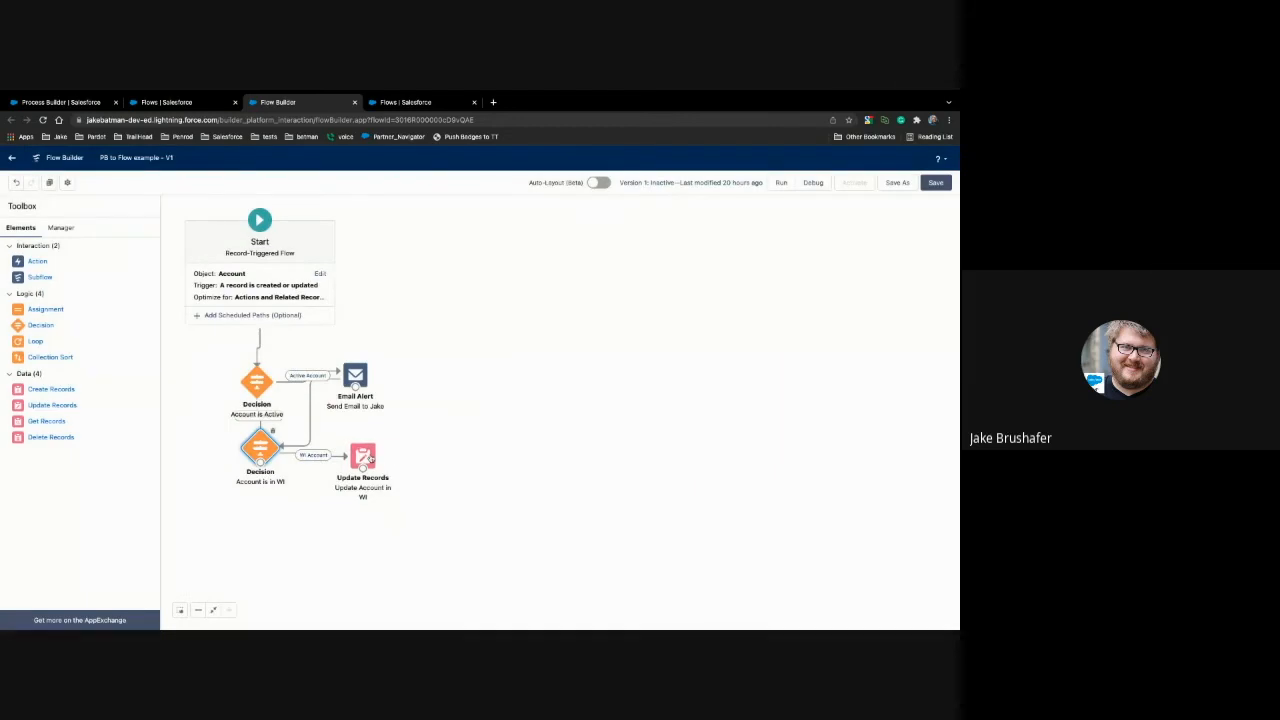
pyautogui.doubleClick(368, 457)
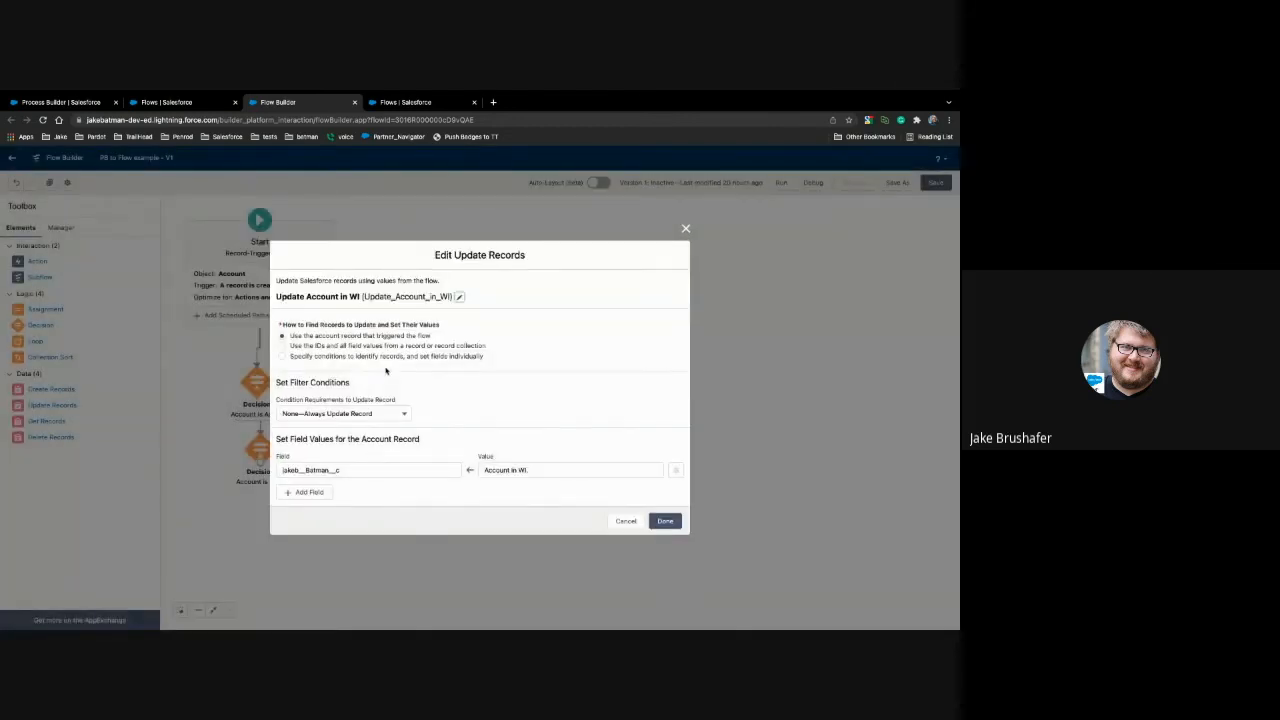
pyautogui.click(624, 521)
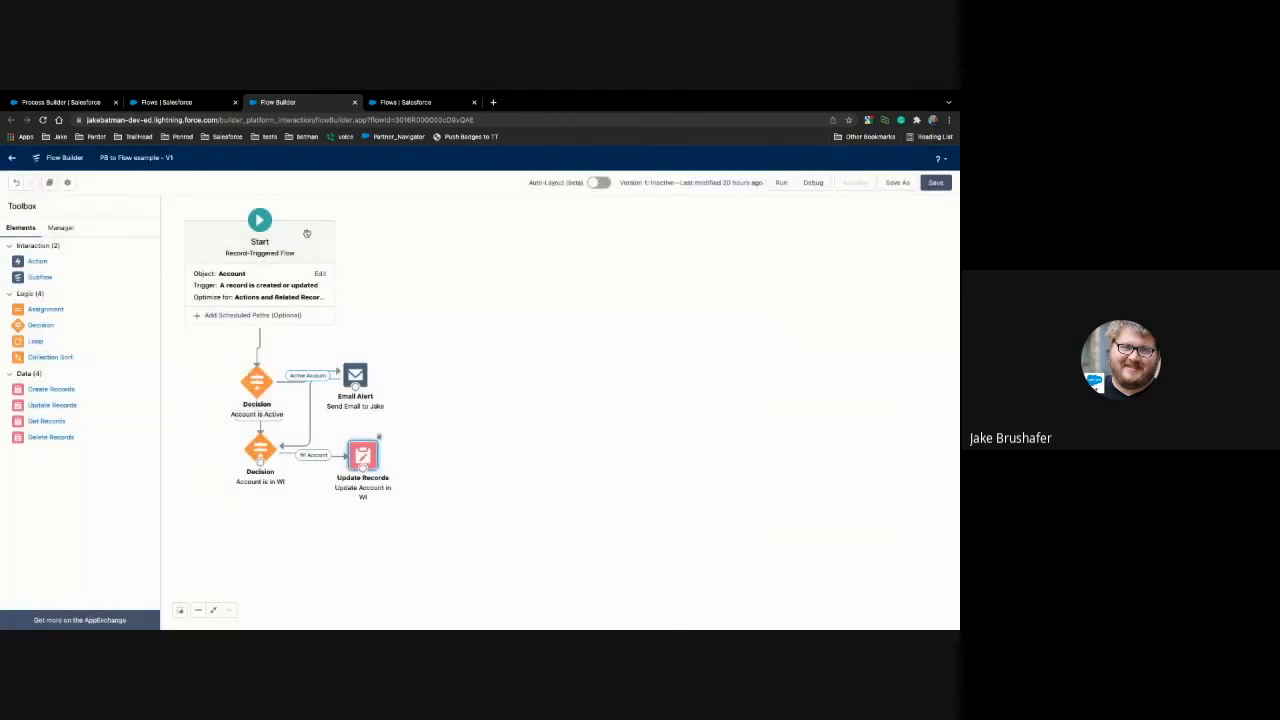
# Step: Create a new Record-Triggered Flow from the Flows setup page using the Freeform layout
pyautogui.click(384, 103)
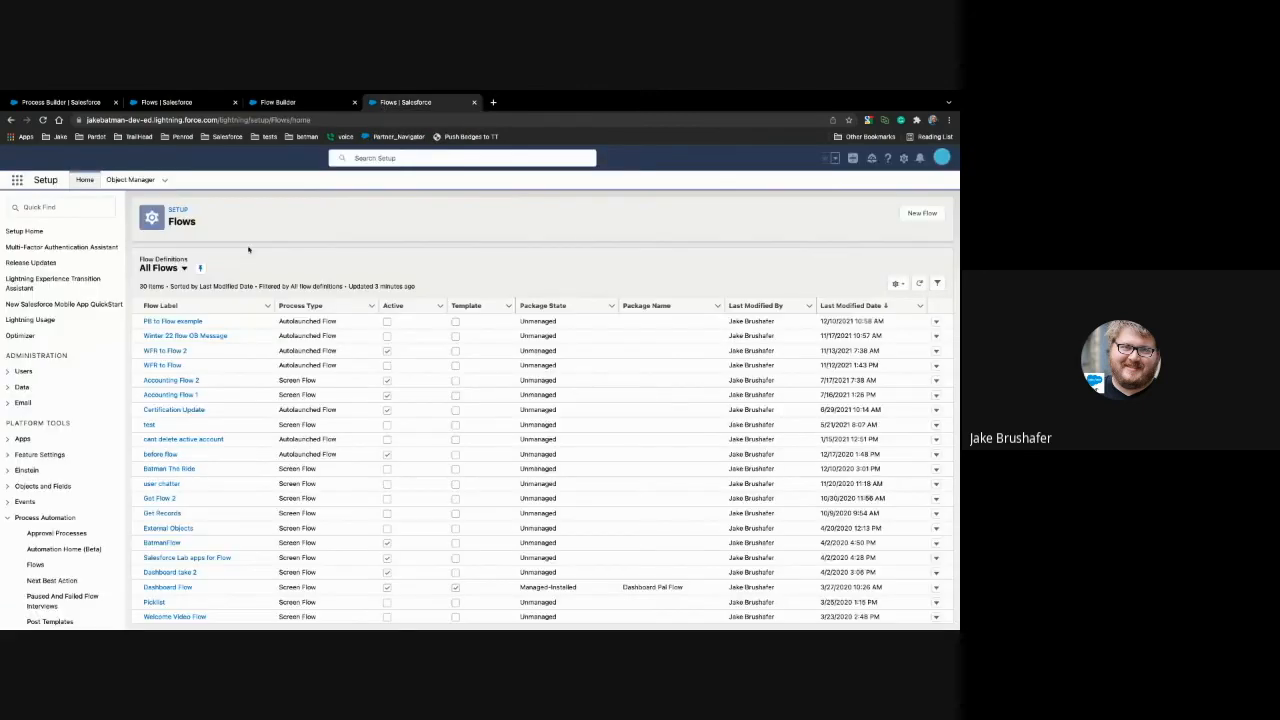
pyautogui.click(914, 215)
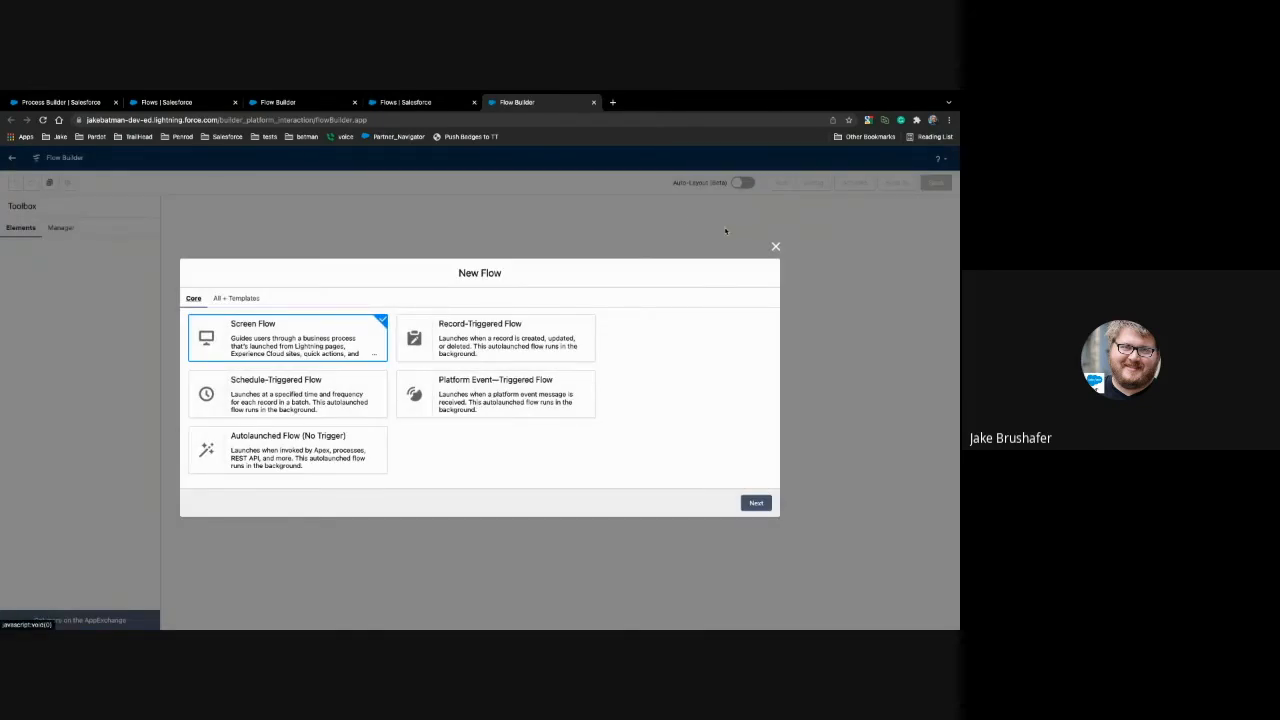
pyautogui.click(464, 331)
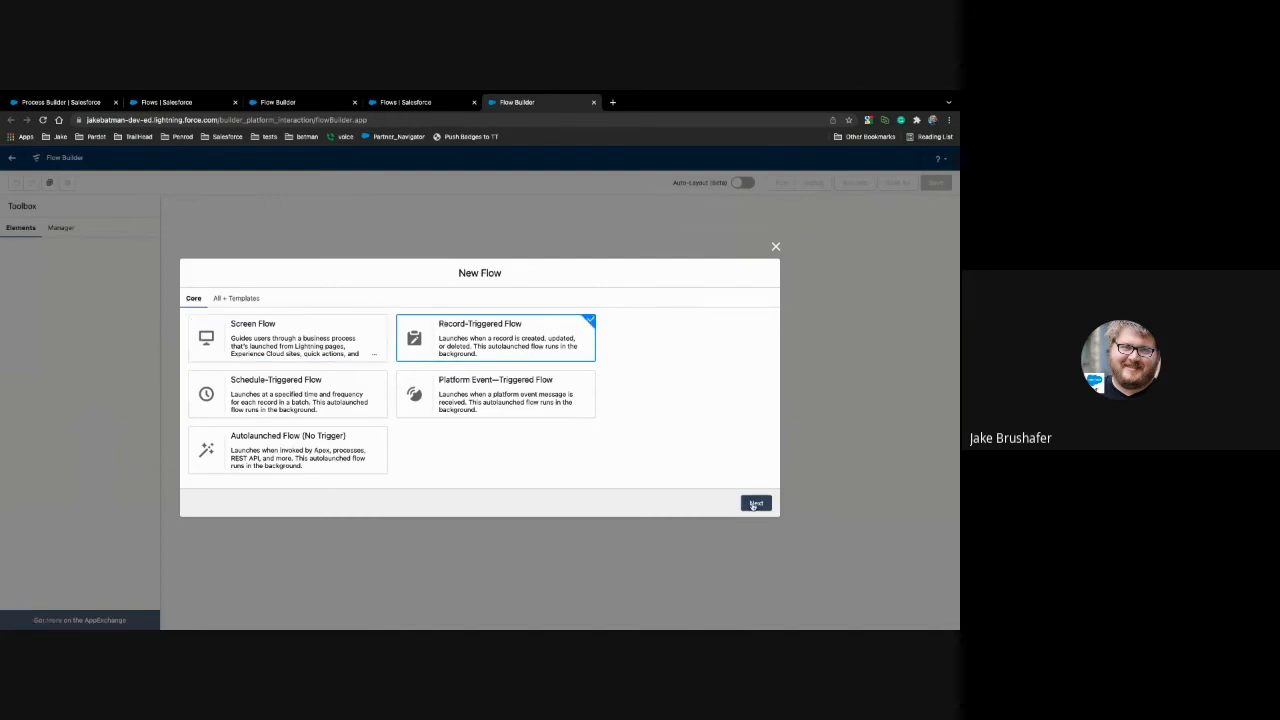
pyautogui.click(755, 504)
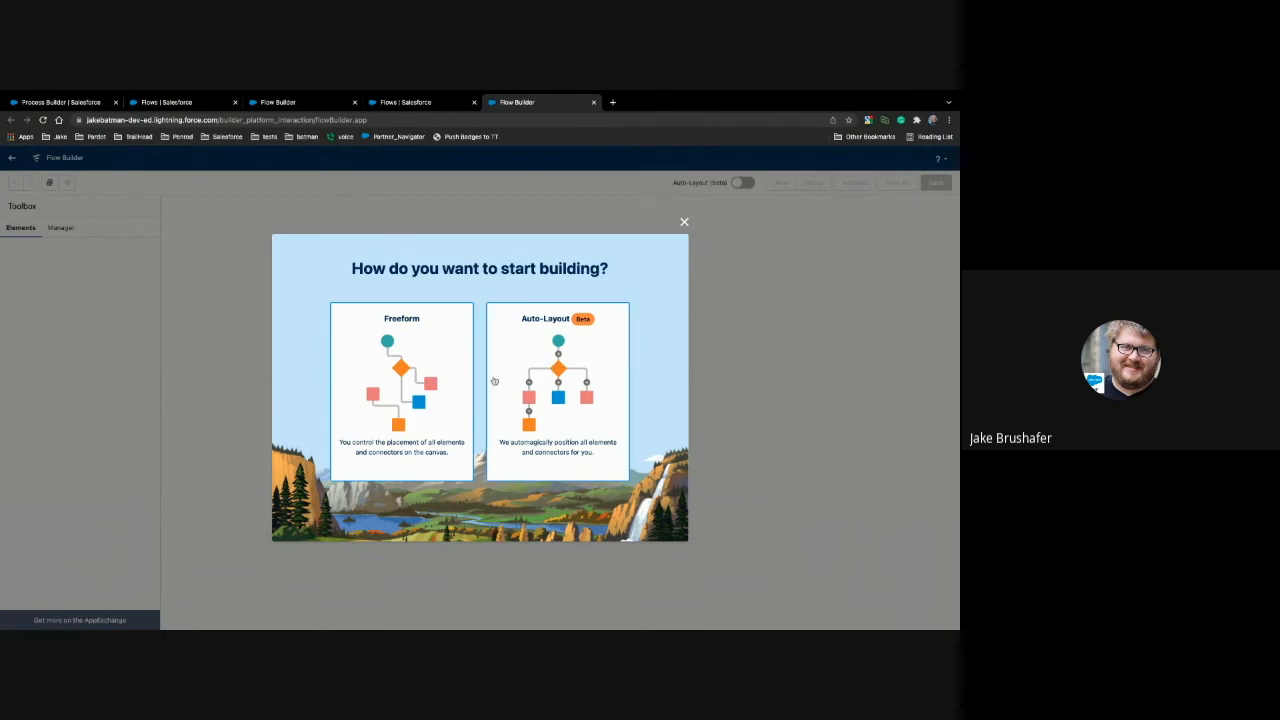
pyautogui.click(425, 384)
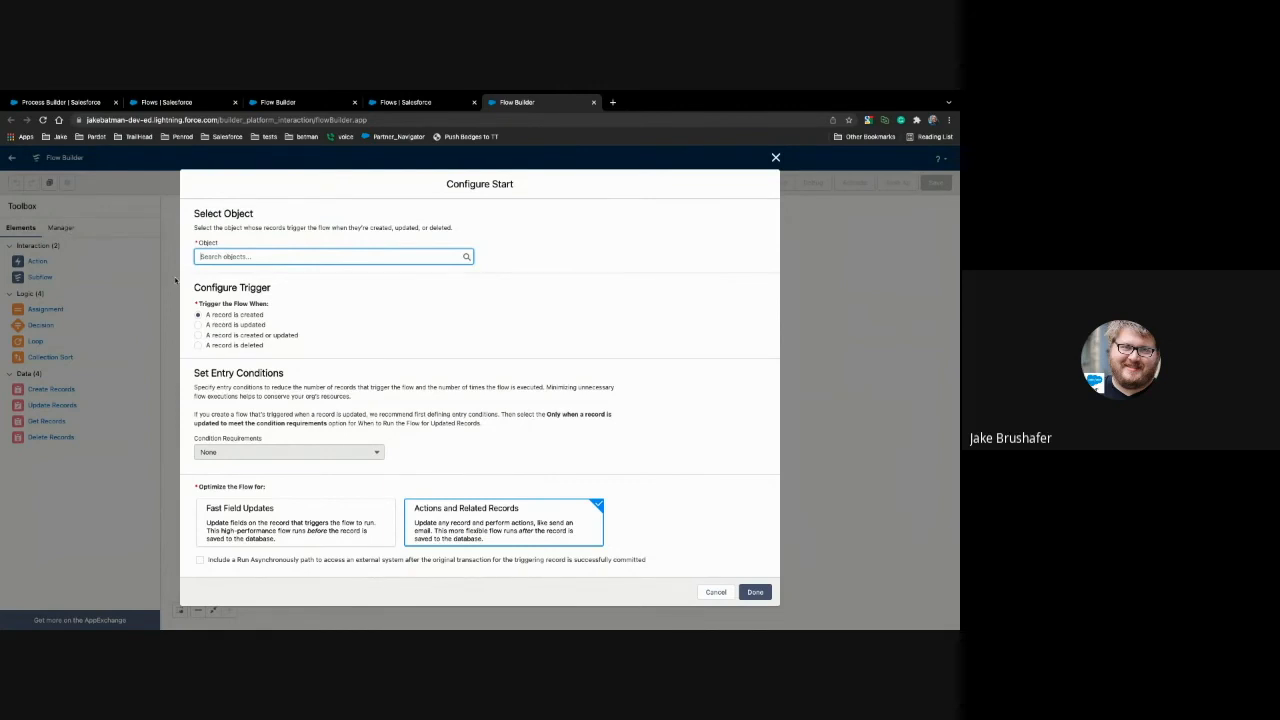
# Step: Configure the new flow's Start for the Account object, triggered when a record is created or updated, with no entry conditions
pyautogui.click(241, 256)
pyautogui.click(241, 276)
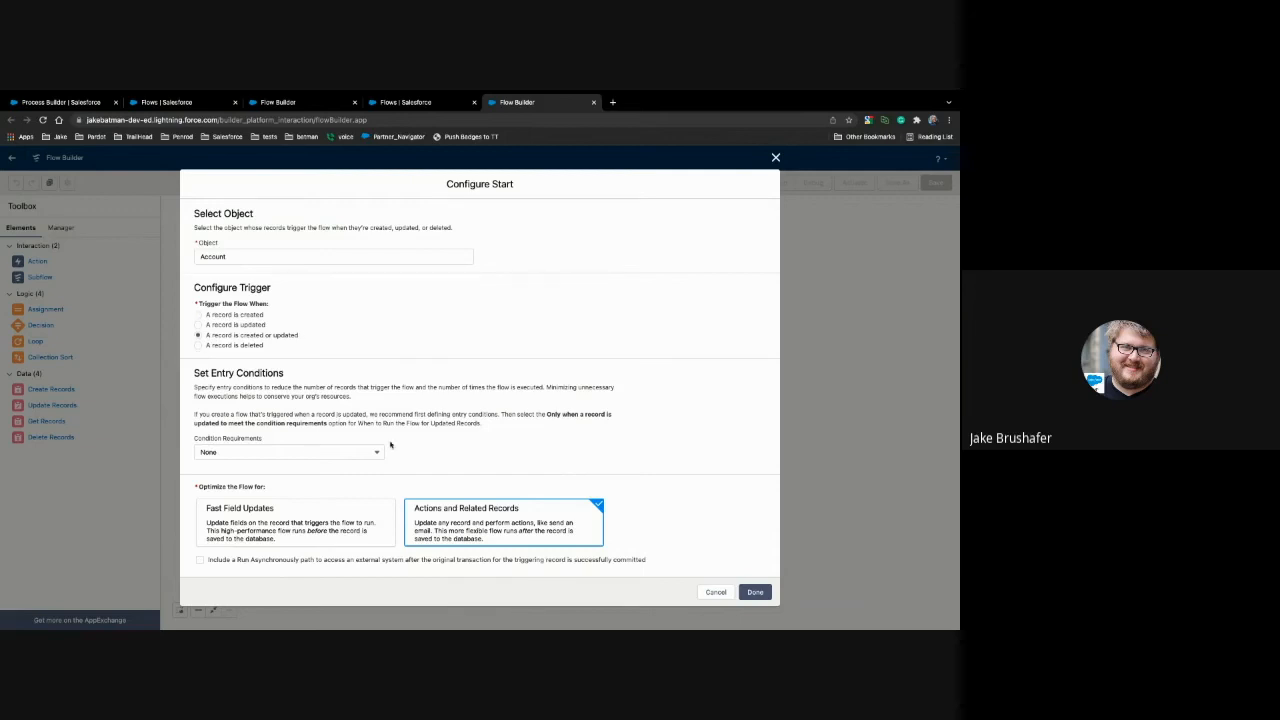
pyautogui.click(757, 592)
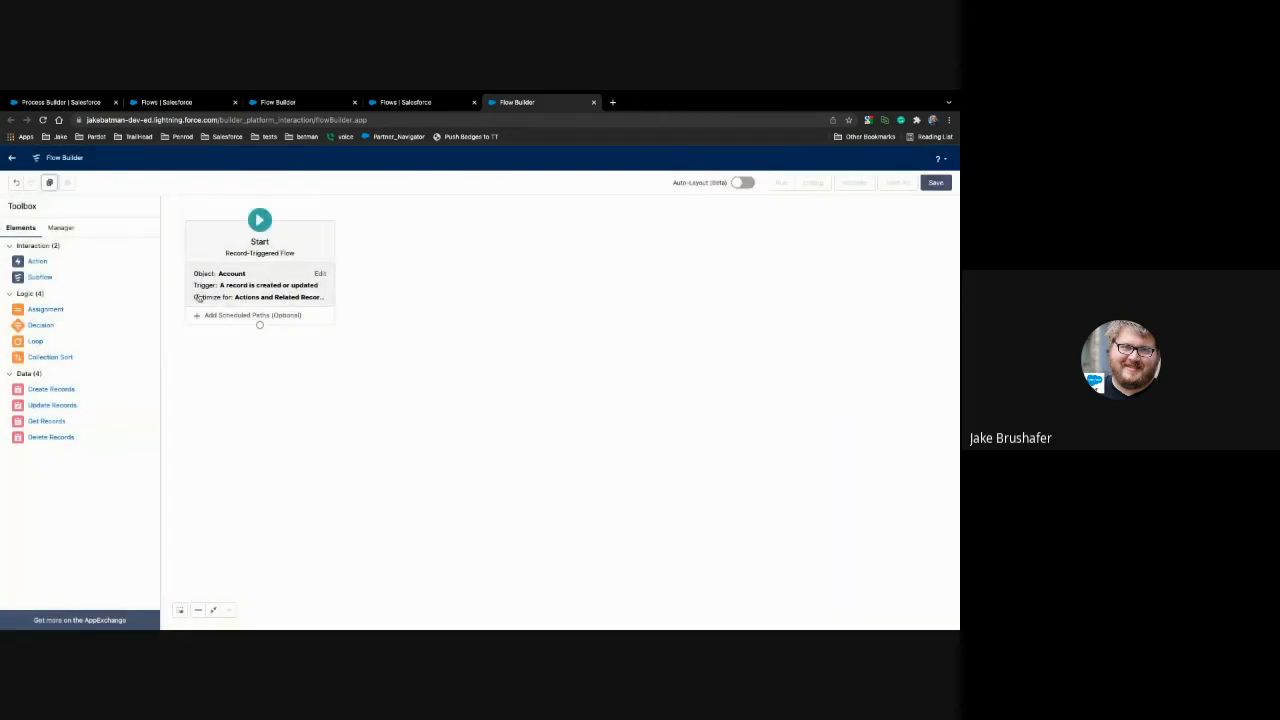
# Step: Add a Decision element below the Start element and label it "Is the account active"
pyautogui.moveTo(40, 325); pyautogui.dragTo(256, 360)
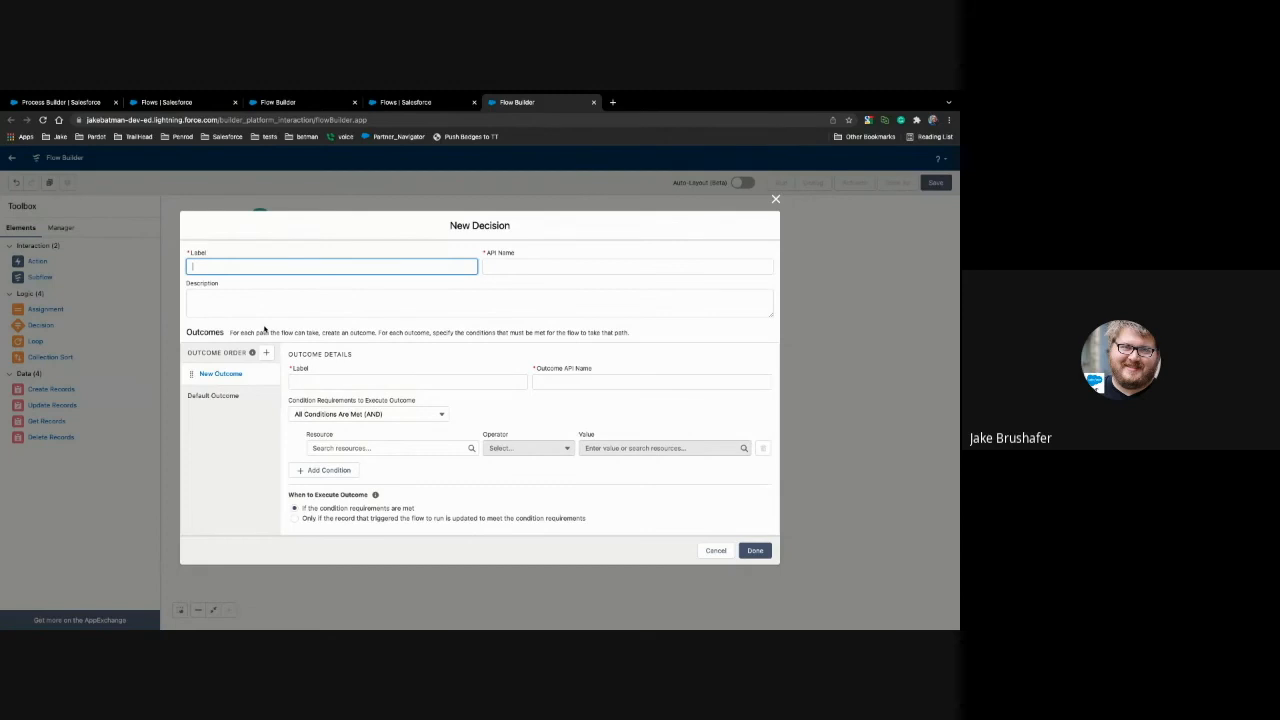
pyautogui.write('Is the account')
pyautogui.press('BackSpace')
pyautogui.press('BackSpace')
pyautogui.press('BackSpace')
pyautogui.press('BackSpace')
pyautogui.write('ount active')
pyautogui.click(289, 327)
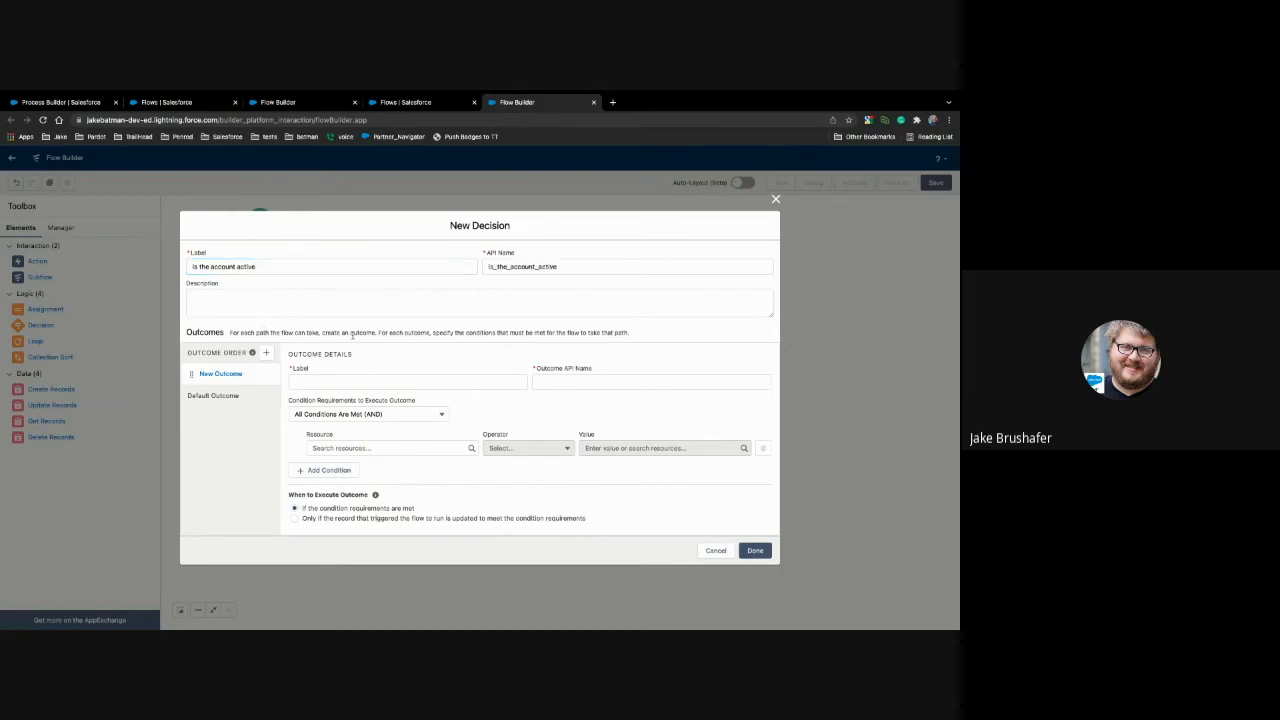
# Step: Label the decision's new outcome "account is active"
pyautogui.click(320, 383)
pyautogui.write('account is active')
pyautogui.click(480, 403)
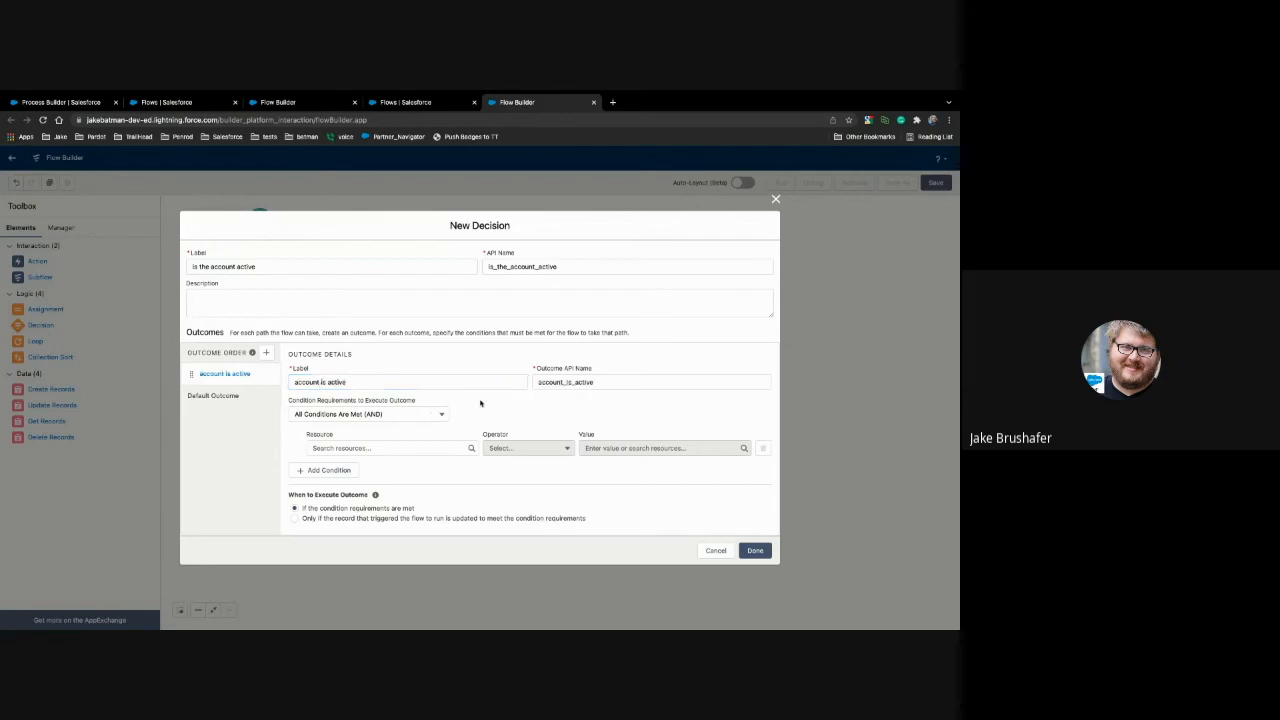
# Step: Set the outcome's condition to $Record > Active Equals Yes
pyautogui.click(384, 450)
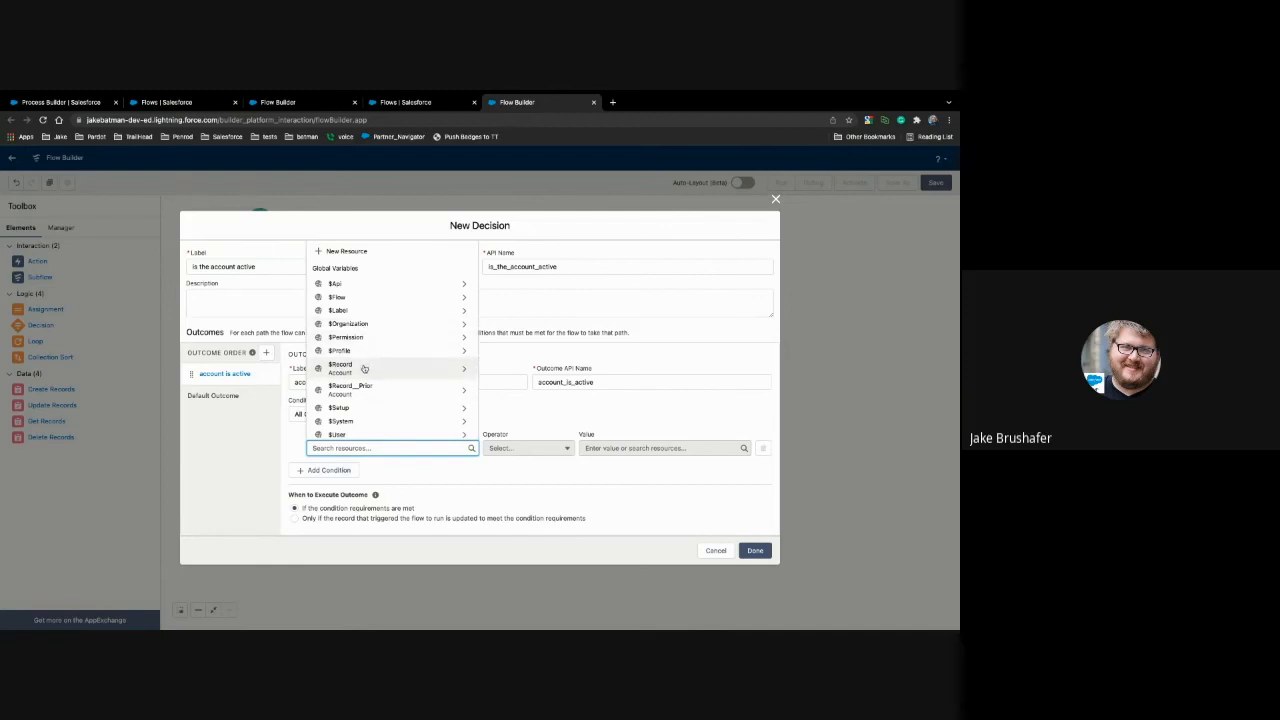
pyautogui.click(350, 371)
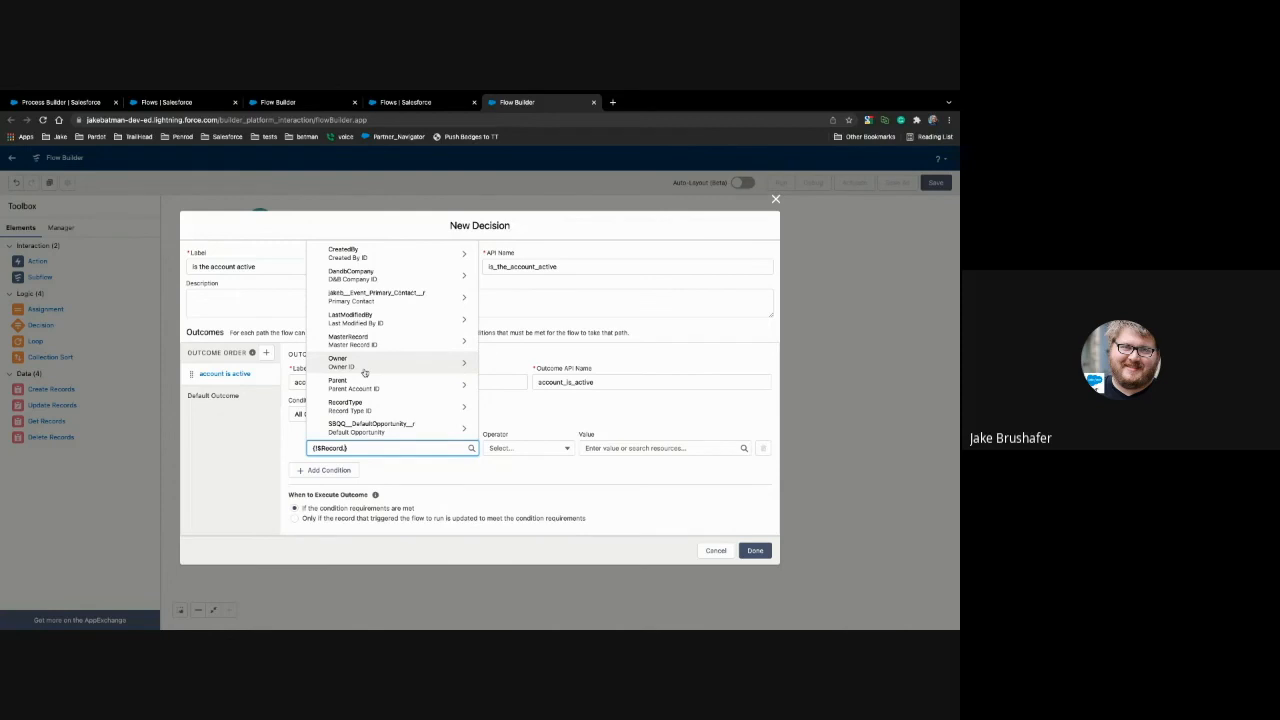
pyautogui.scroll(10, 365, 372)
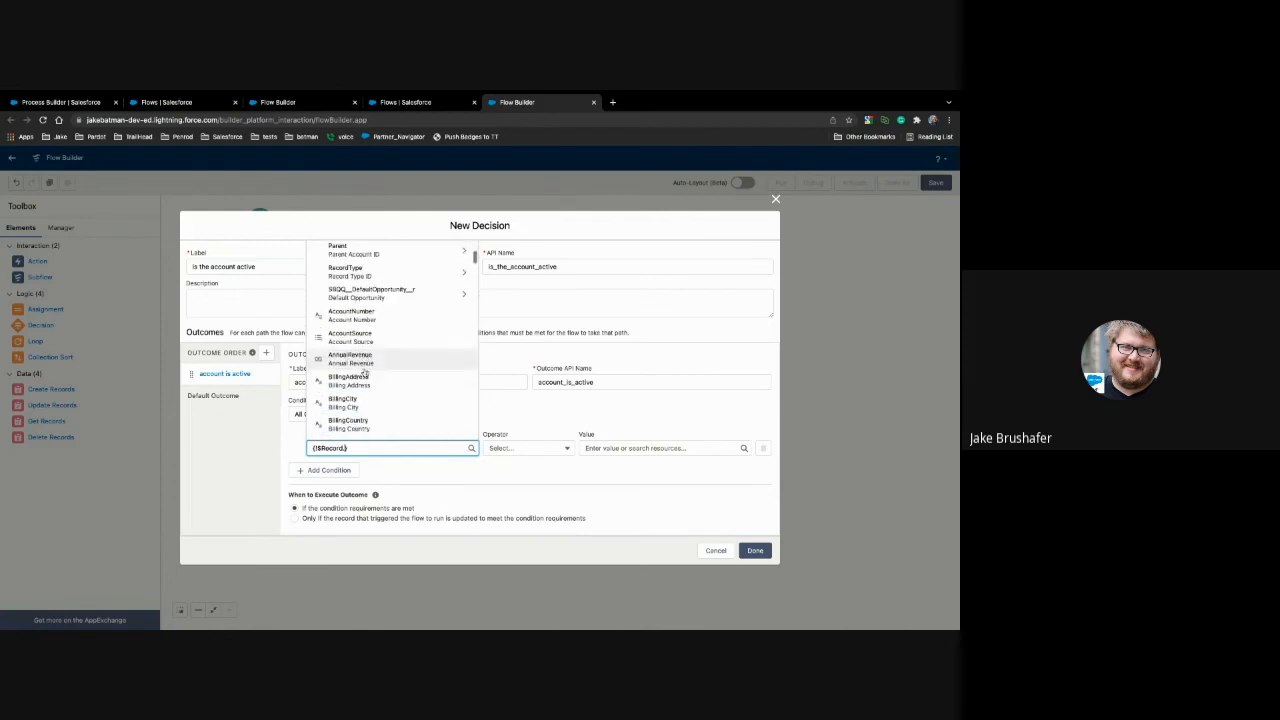
pyautogui.scroll(2, 364, 370)
pyautogui.scroll(-3, 364, 370)
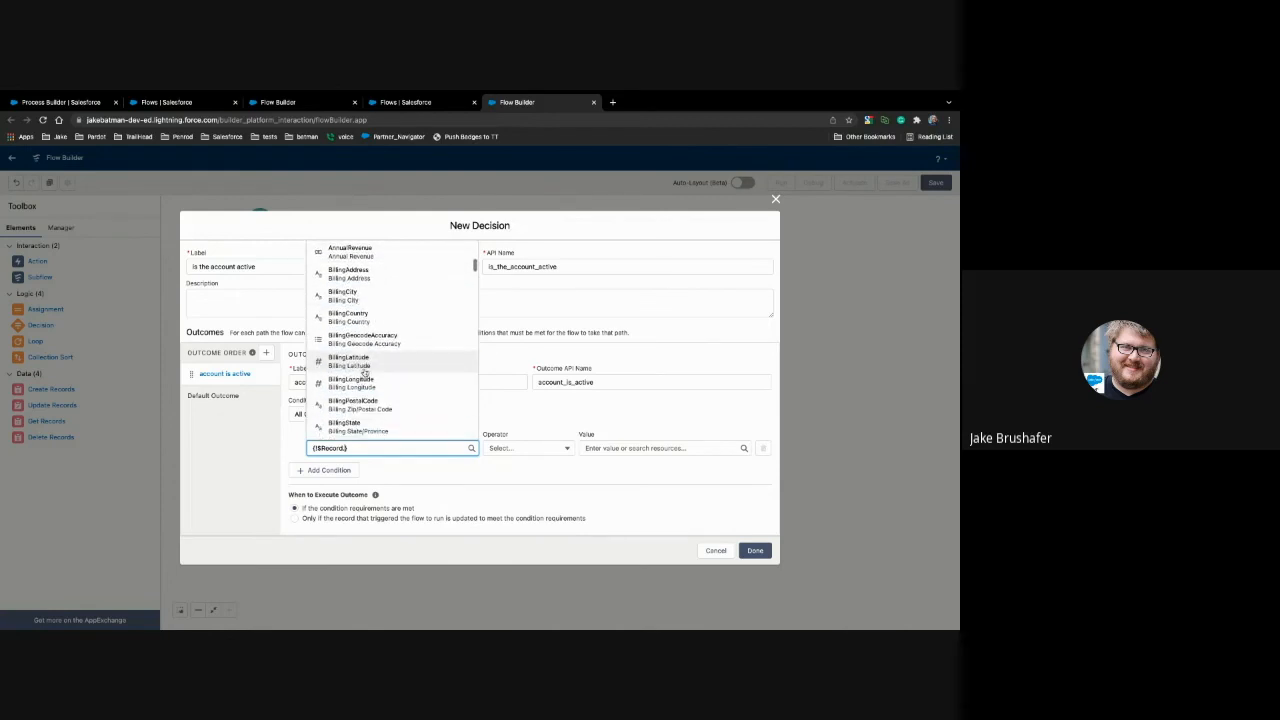
pyautogui.write('act')
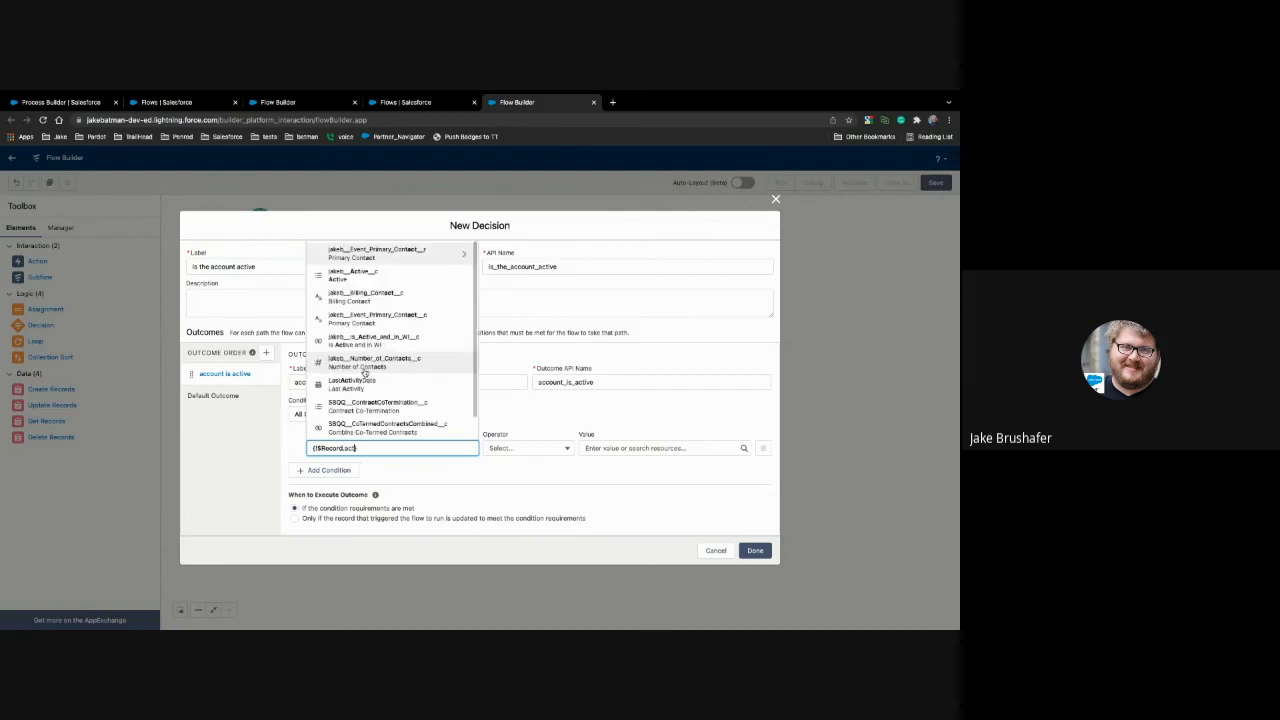
pyautogui.click(359, 280)
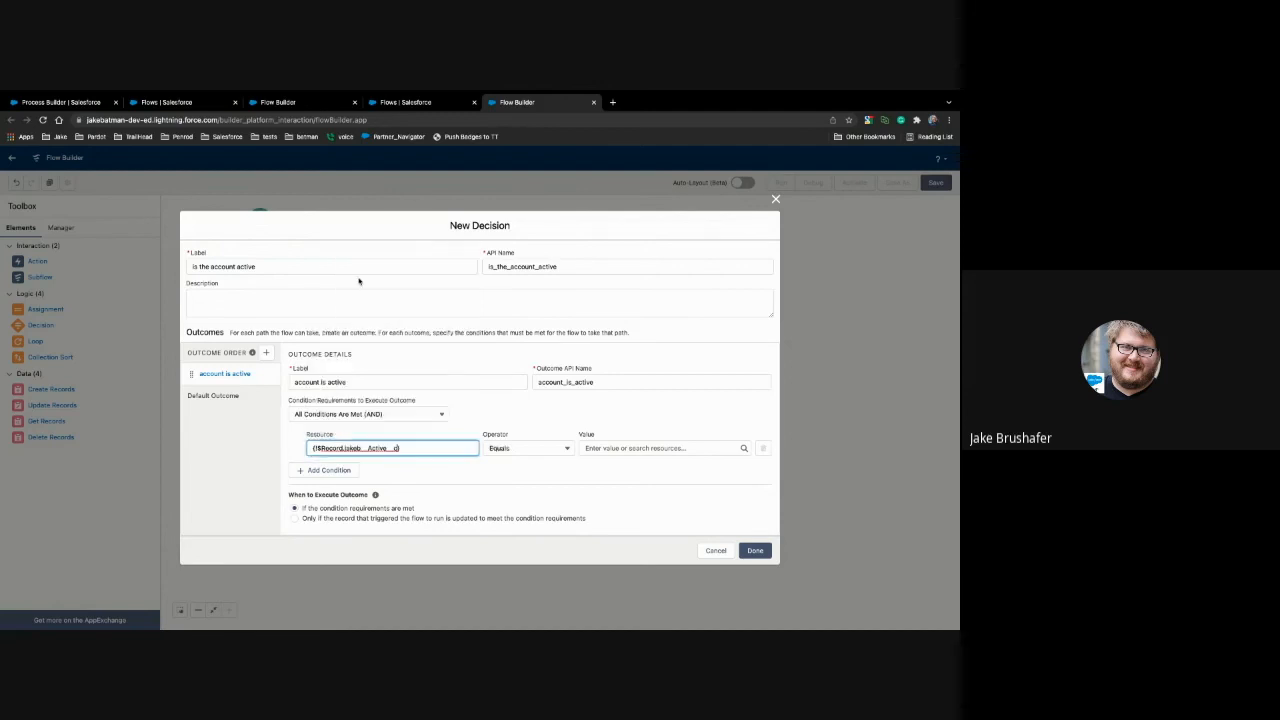
pyautogui.click(600, 448)
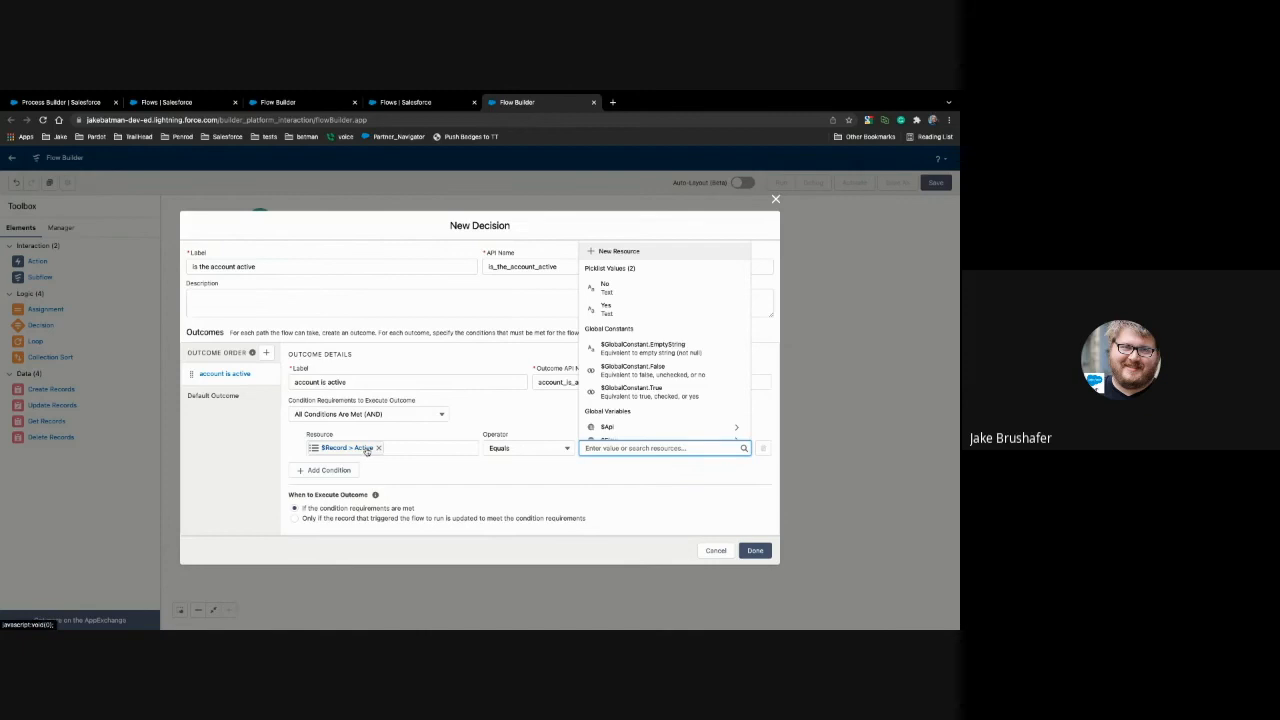
pyautogui.click(603, 310)
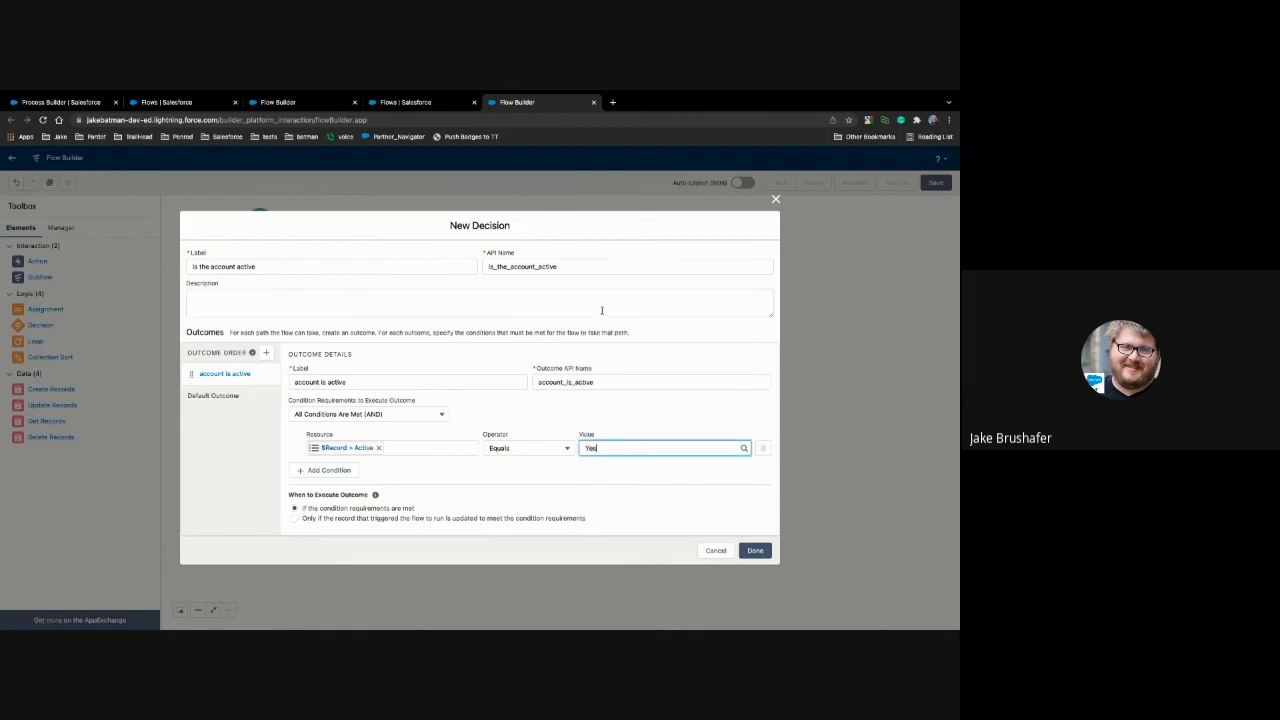
# Step: Apply the new decision and connect the Start element to it
pyautogui.click(628, 513)
pyautogui.click(755, 551)
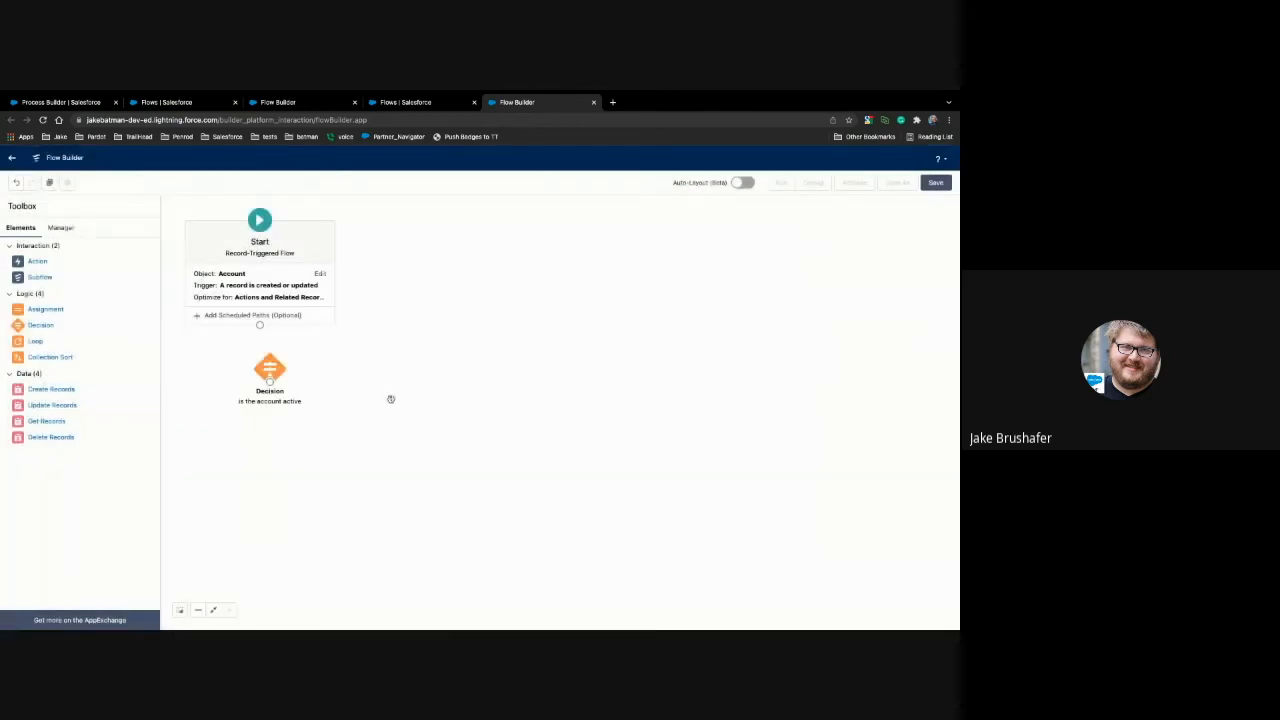
pyautogui.moveTo(259, 325); pyautogui.dragTo(269, 369)
# Step: Review the "send email" criteria and action in the Process Builder process, and return to the new flow
pyautogui.click(75, 104)
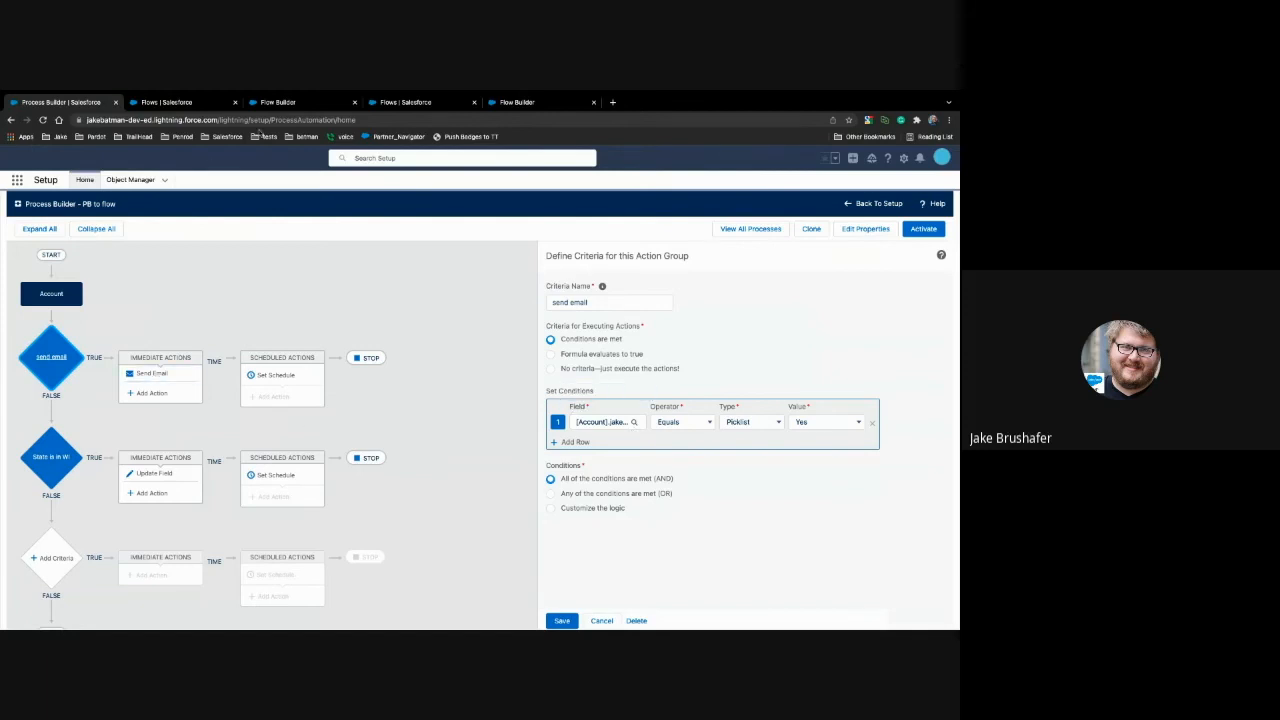
pyautogui.moveTo(527, 91)
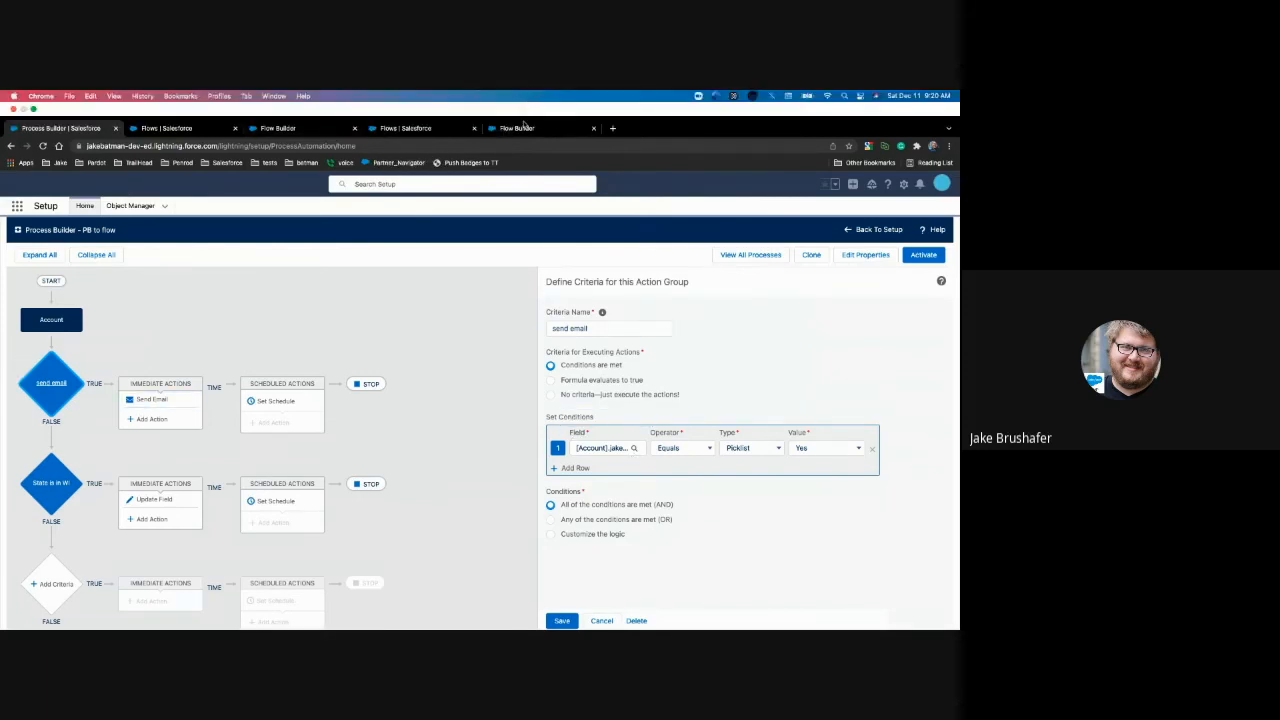
pyautogui.click(524, 127)
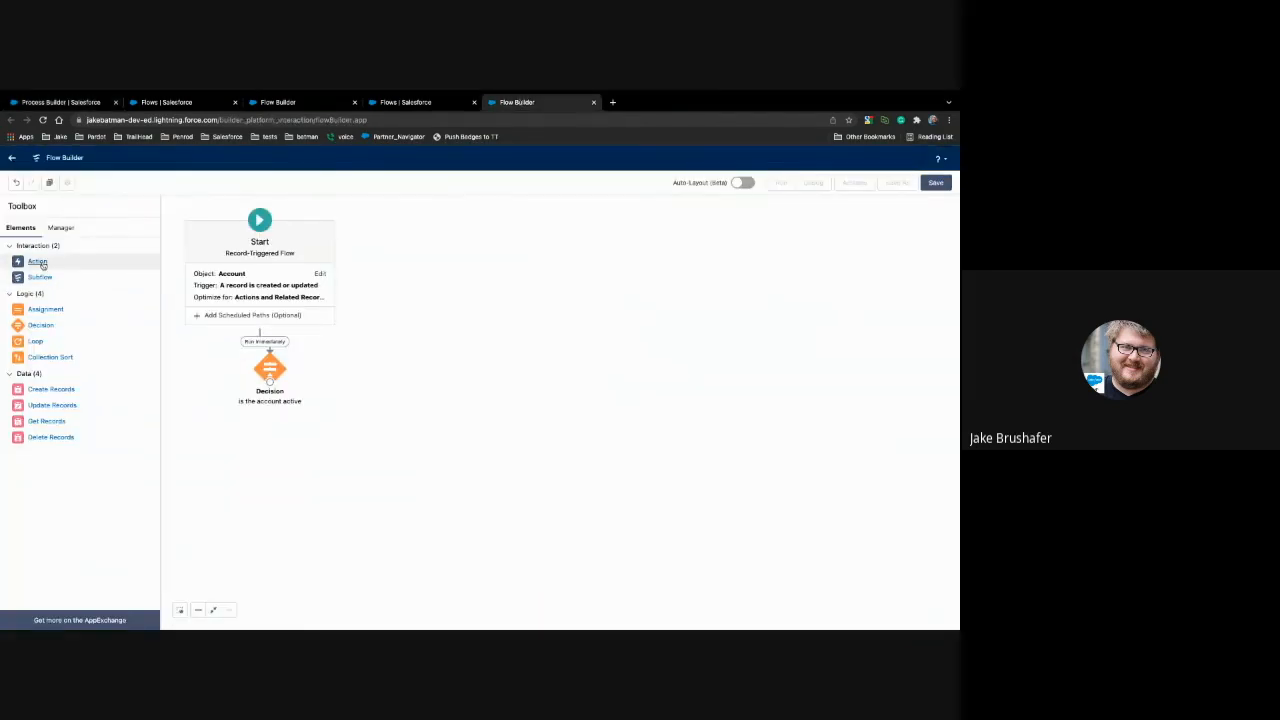
# Step: Add an Action element beside the decision using the "PB to Flow Alert" email alert and label it "send email"
pyautogui.moveTo(42, 264); pyautogui.dragTo(389, 350)
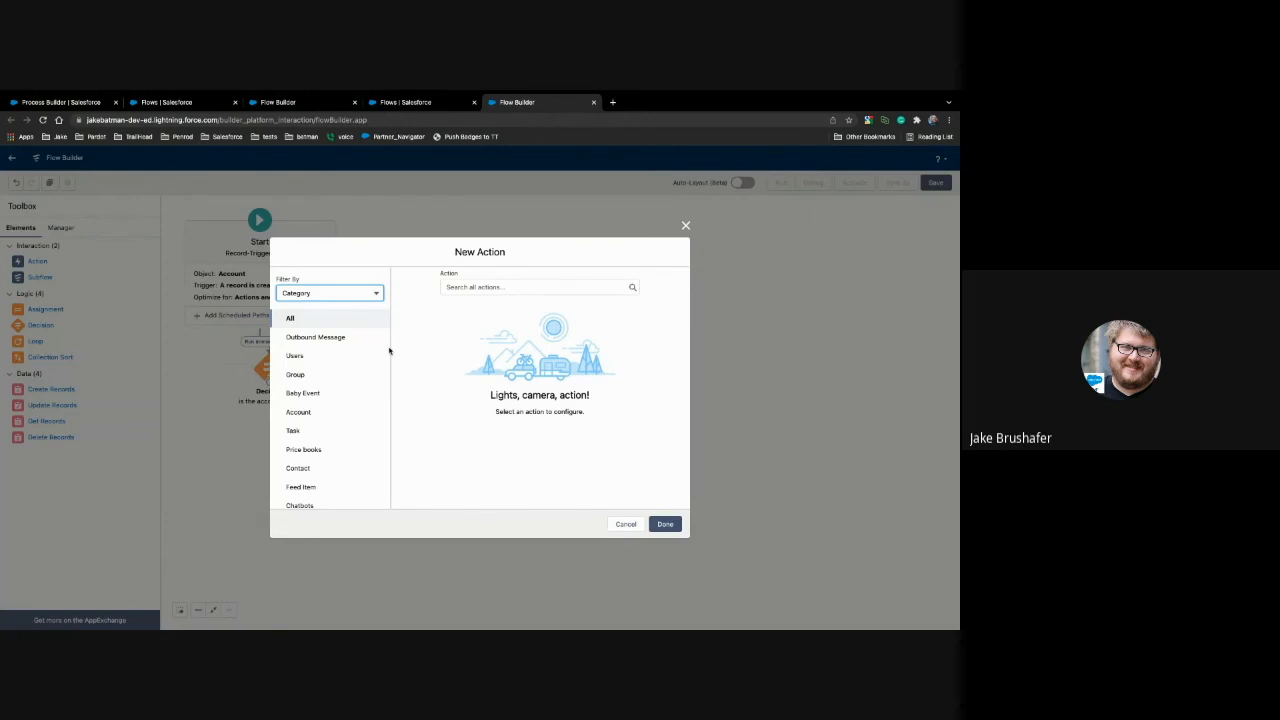
pyautogui.click(487, 287)
pyautogui.write('p')
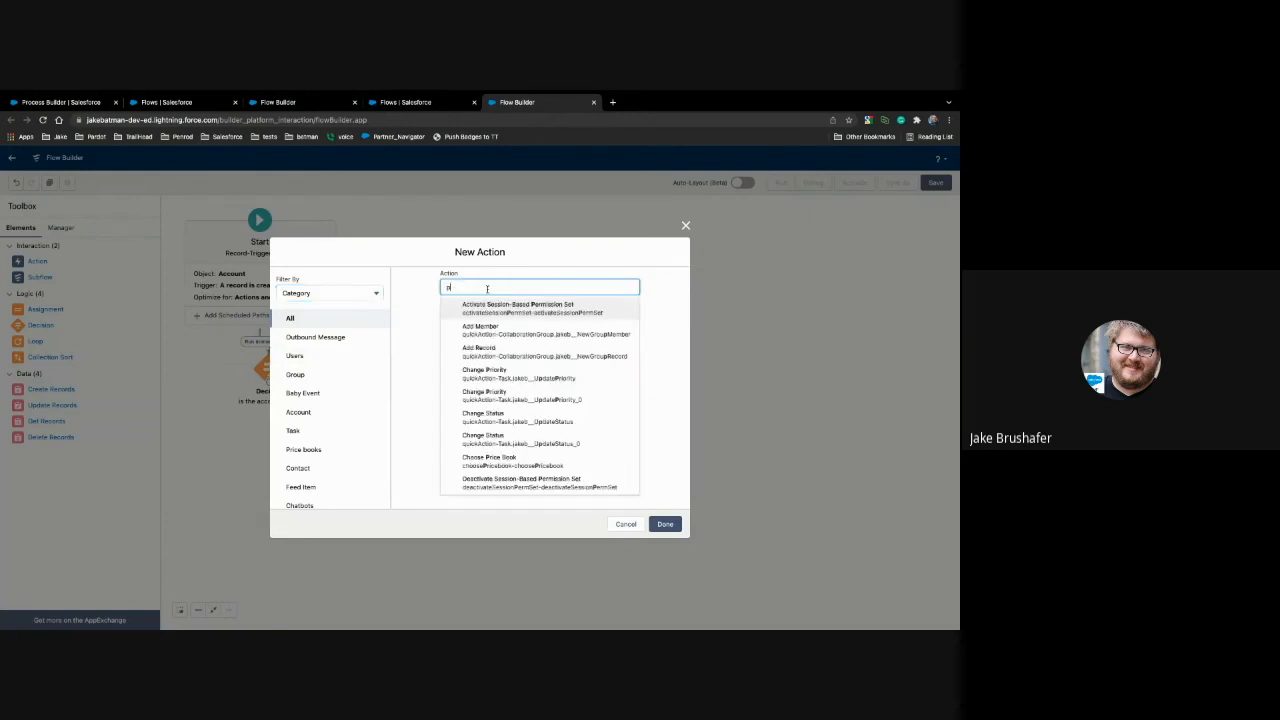
pyautogui.write('b')
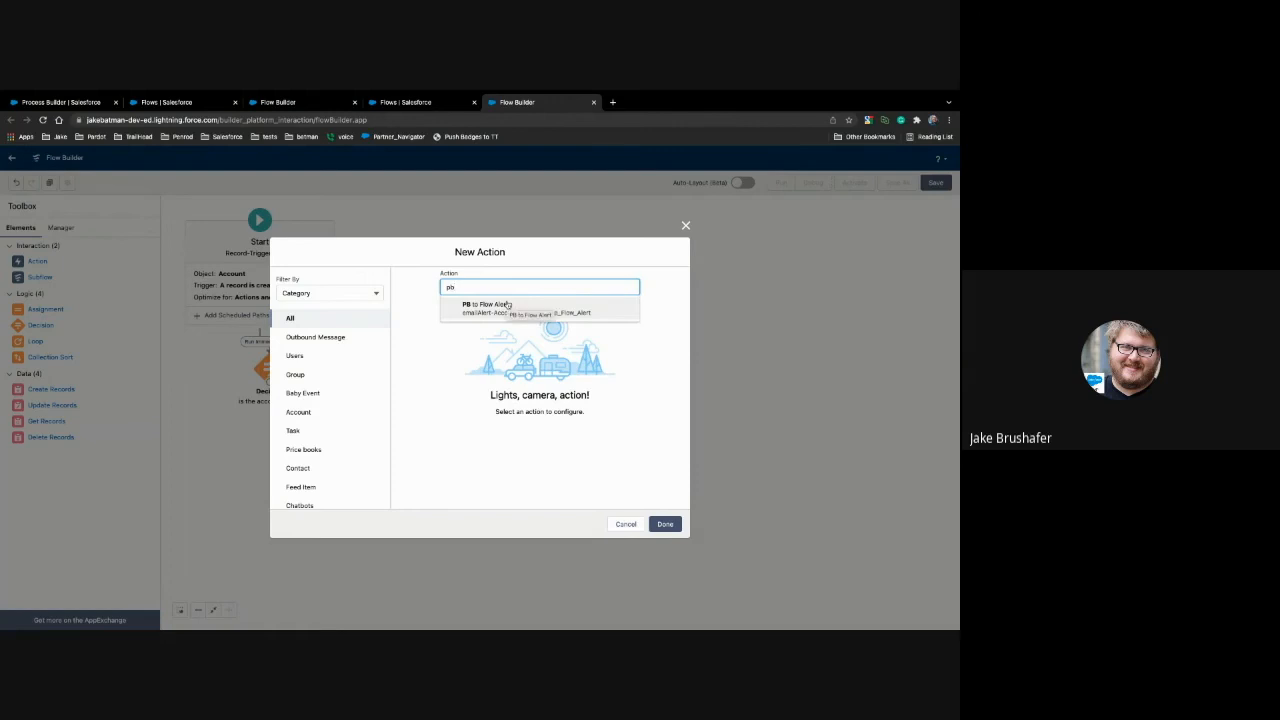
pyautogui.click(507, 305)
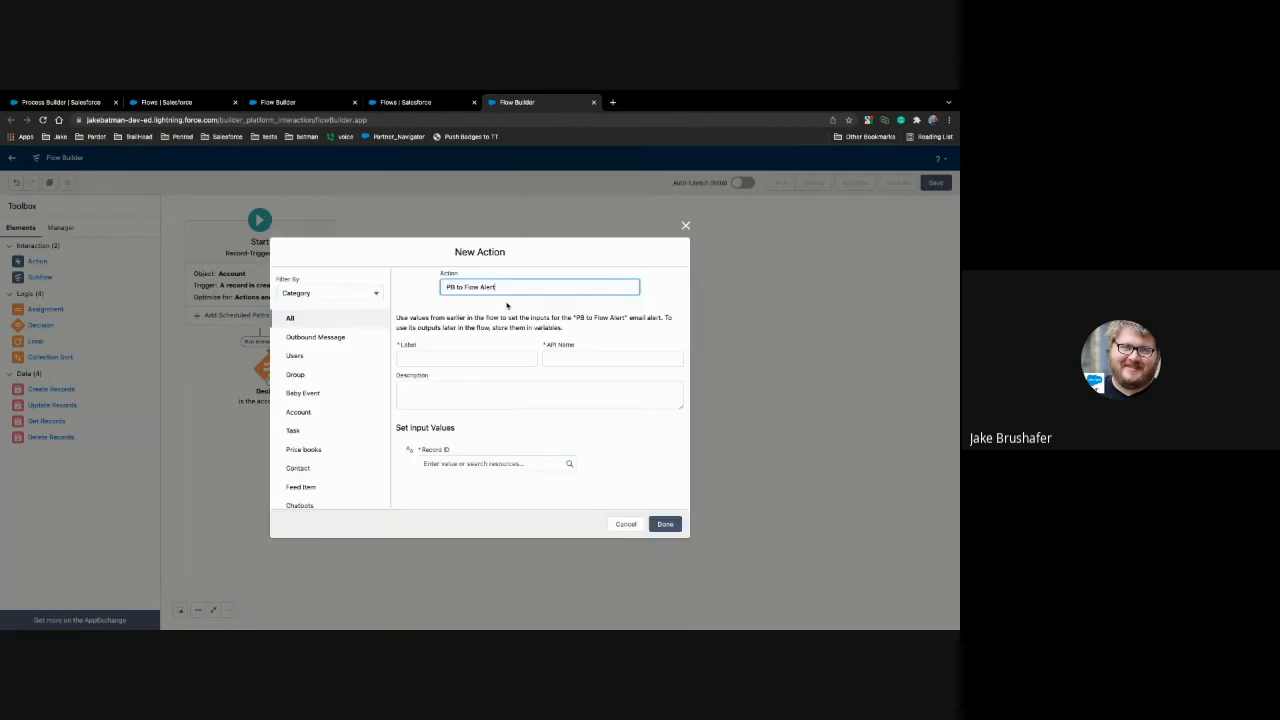
pyautogui.click(476, 362)
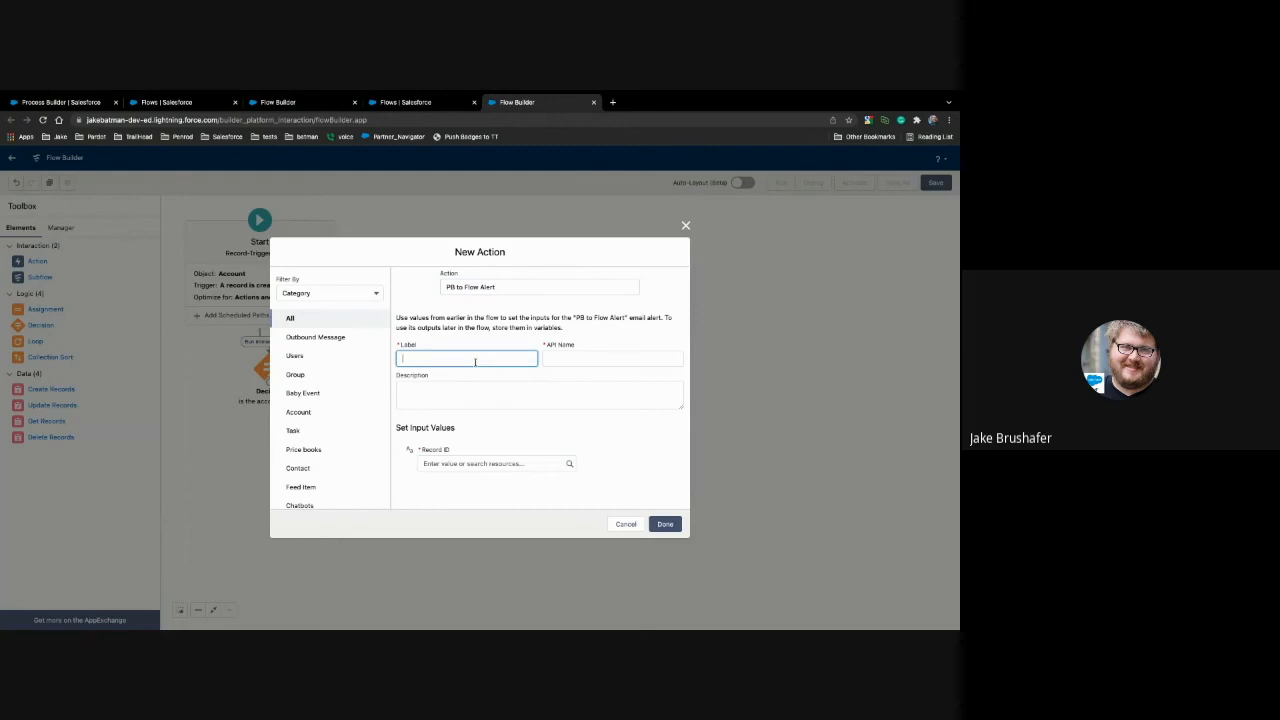
pyautogui.write('send emai')
pyautogui.click(523, 389)
# Step: Set the email alert action's Record ID input to {!$Record.Id}
pyautogui.click(438, 463)
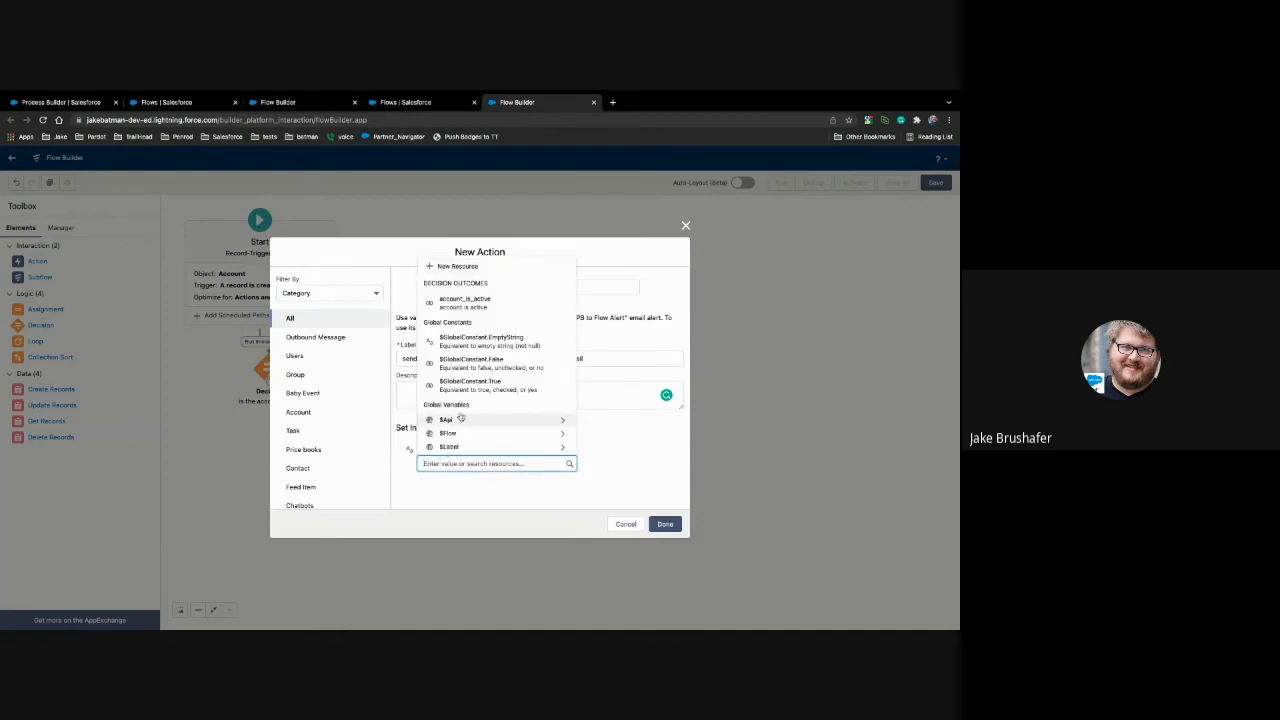
pyautogui.scroll(-4, 460, 418)
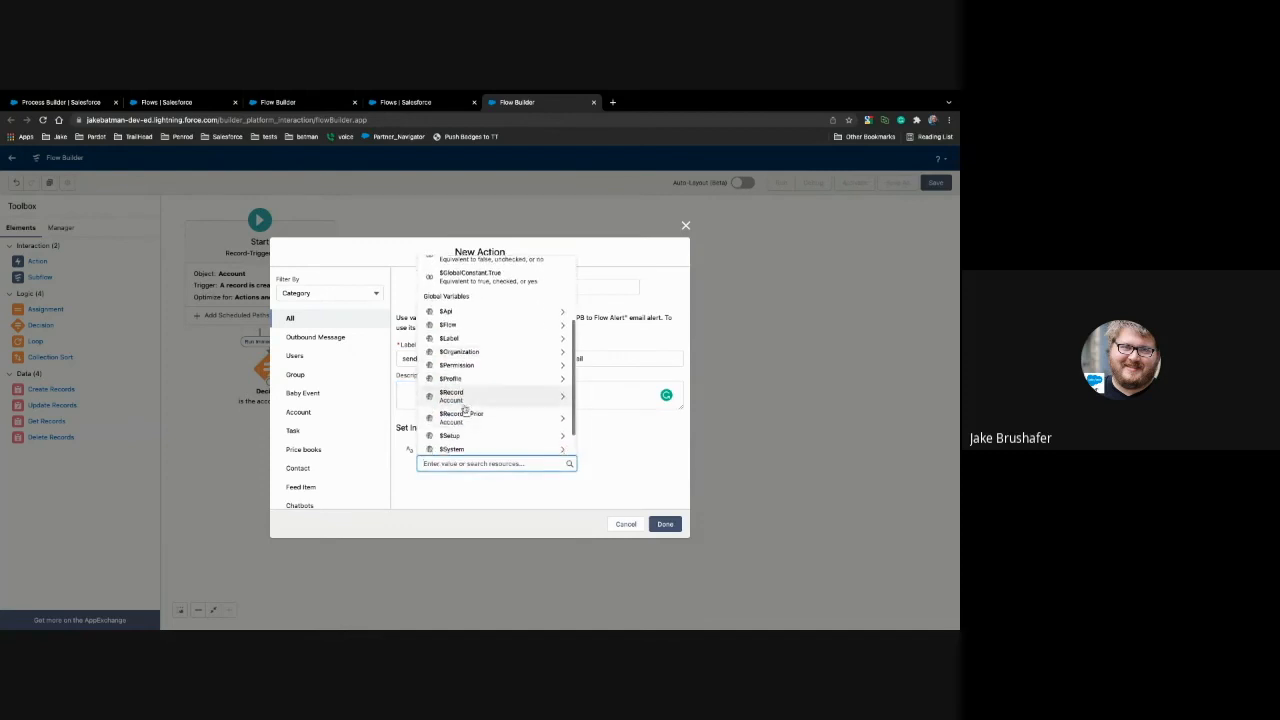
pyautogui.click(465, 401)
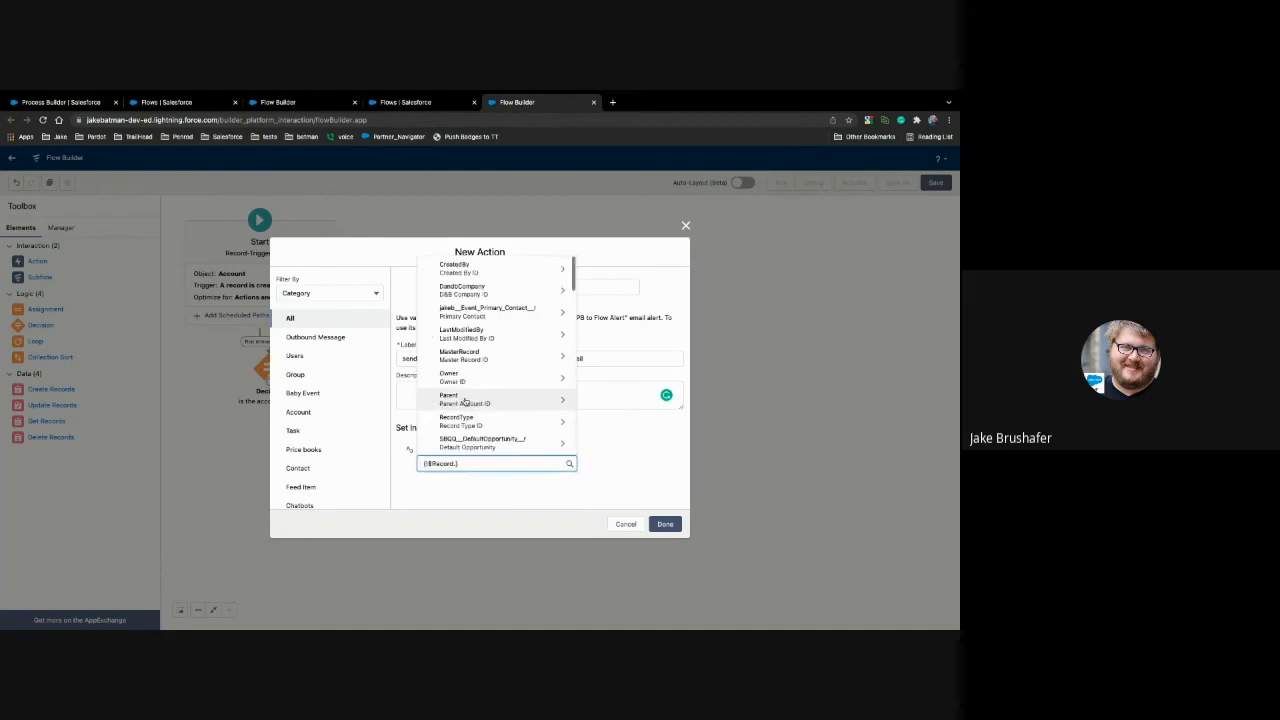
pyautogui.write('id')
pyautogui.scroll(-2, 480, 380)
pyautogui.click(466, 411)
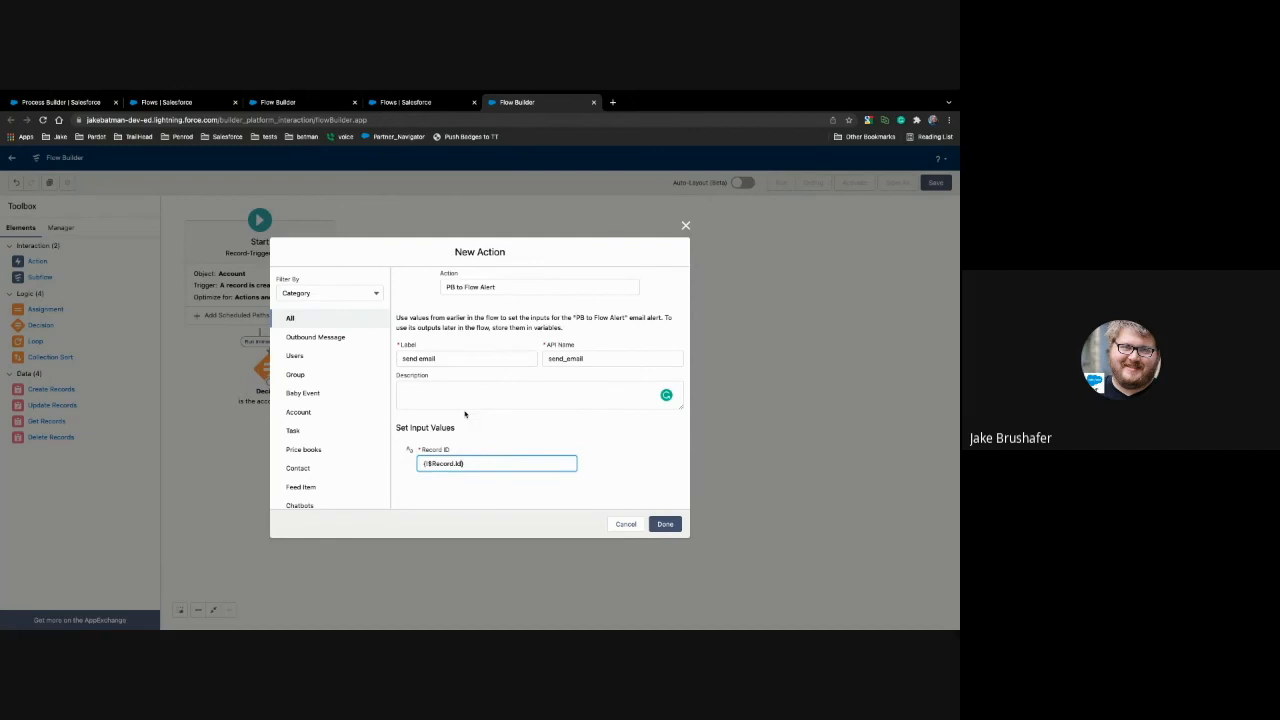
# Step: Apply the email alert action and connect the decision to it through the "account is active" outcome
pyautogui.click(665, 524)
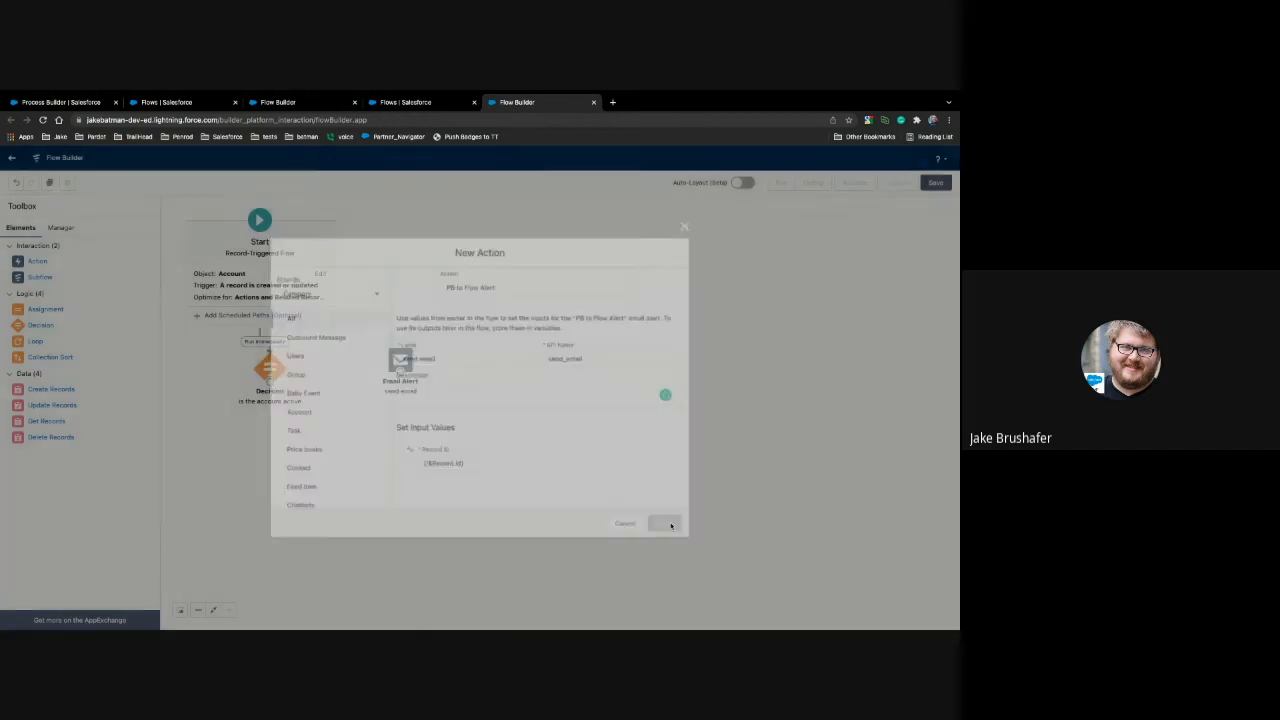
pyautogui.moveTo(276, 383); pyautogui.dragTo(398, 364)
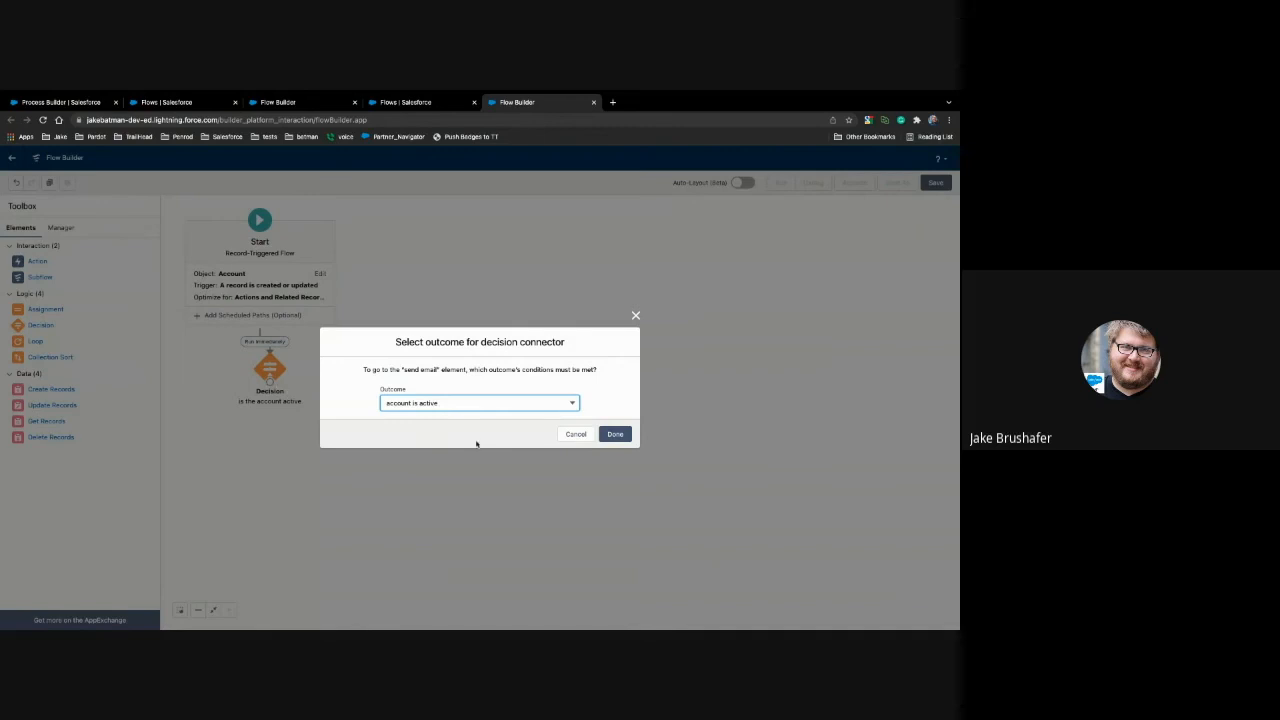
pyautogui.click(615, 434)
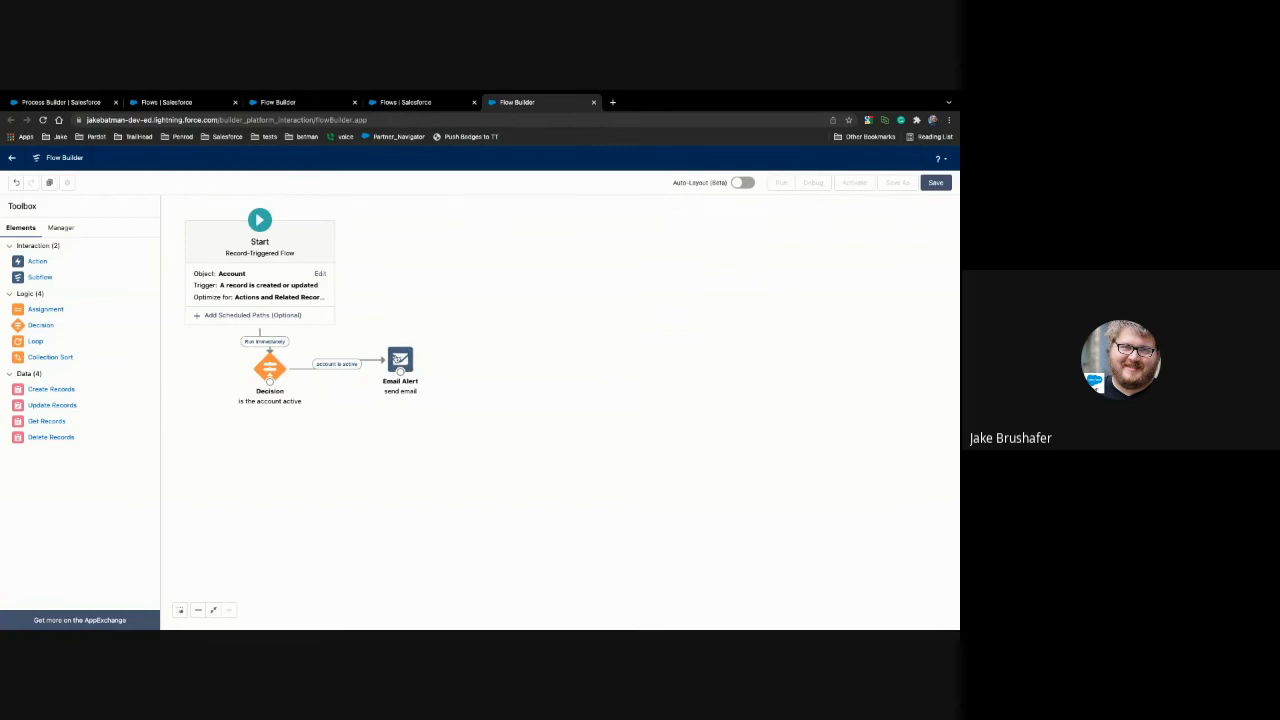
# Step: Find the Email Alerts page in Salesforce Setup by searching for "email ale" and open it
pyautogui.click(185, 103)
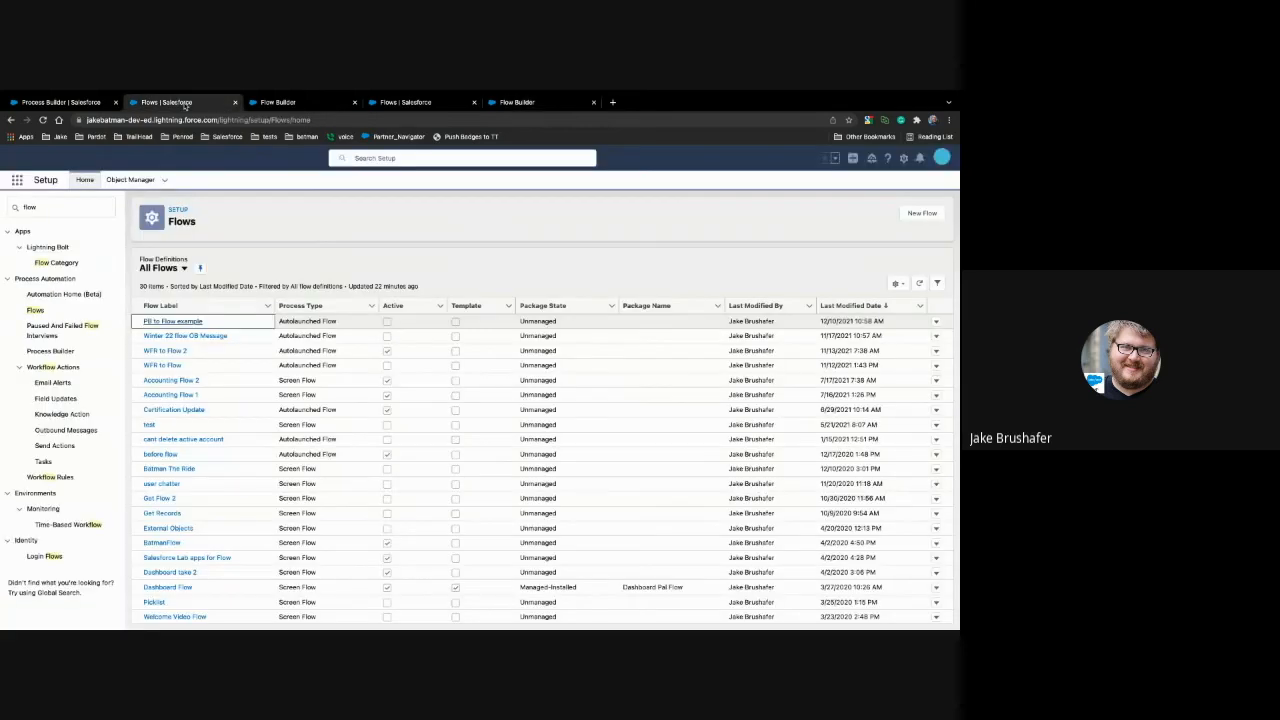
pyautogui.click(60, 206)
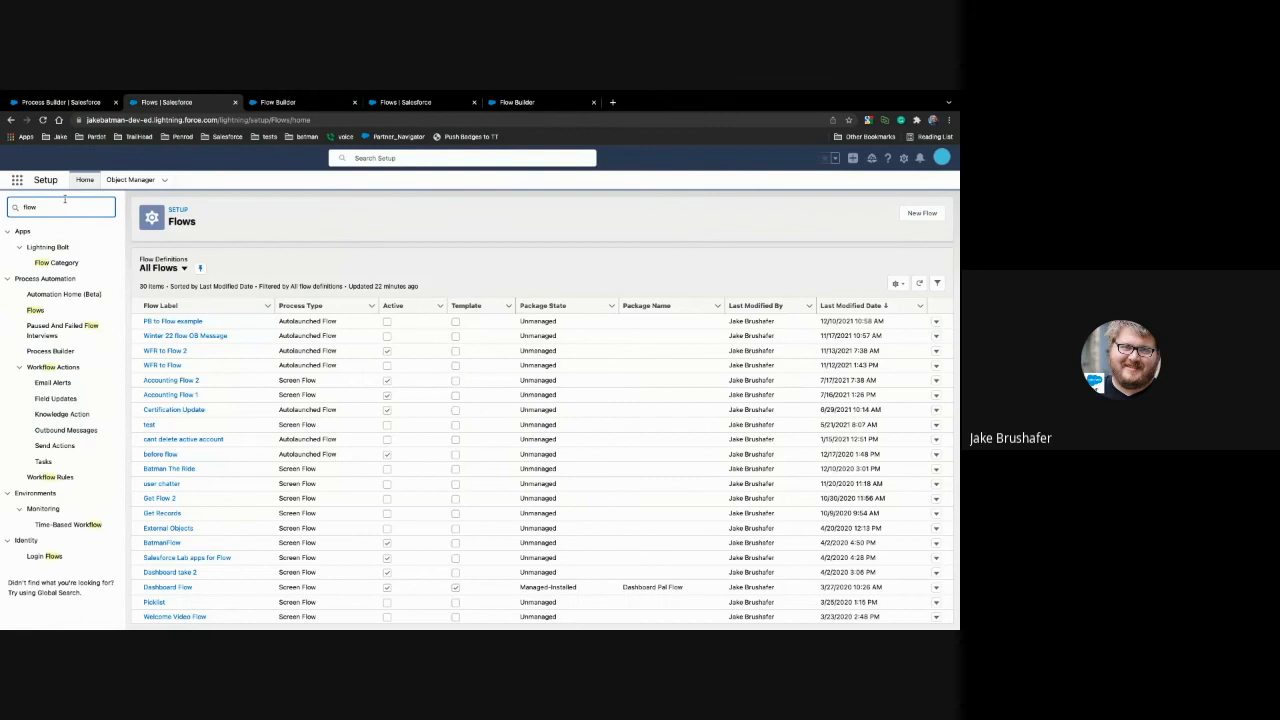
pyautogui.press('BackSpace')
pyautogui.press('BackSpace')
pyautogui.press('BackSpace')
pyautogui.press('BackSpace')
pyautogui.write('email')
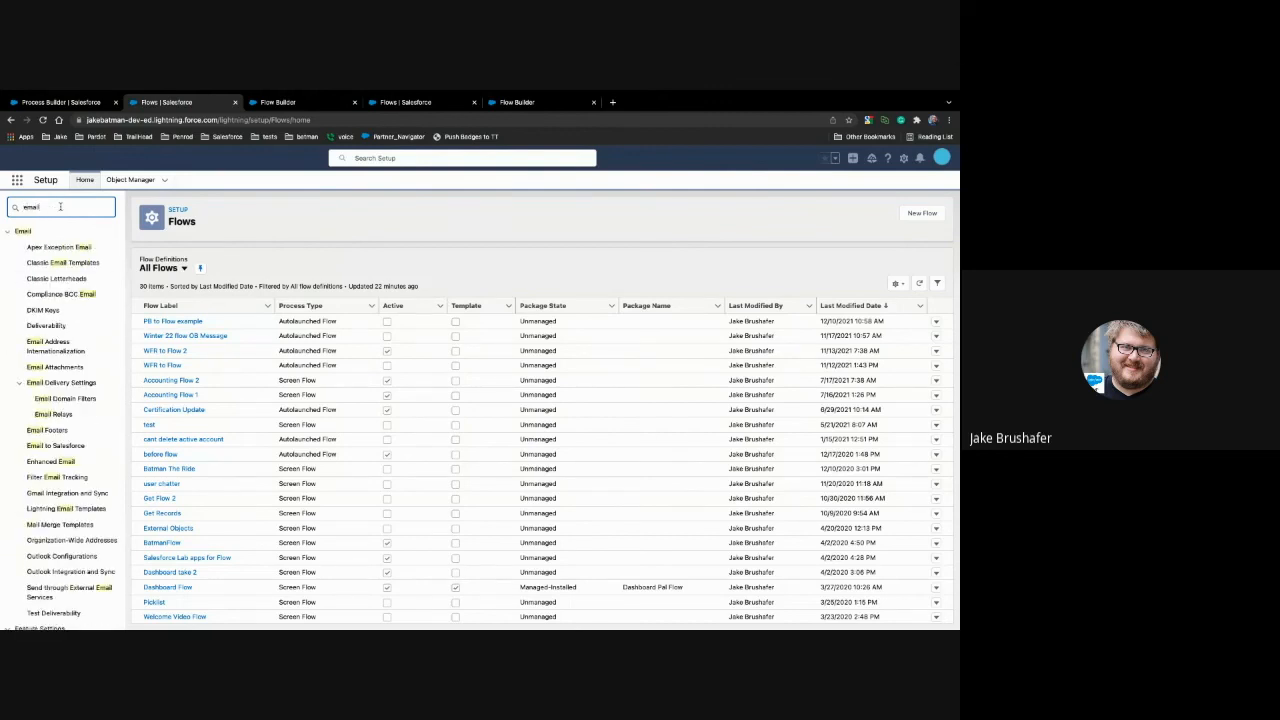
pyautogui.write(' ale')
pyautogui.click(53, 263)
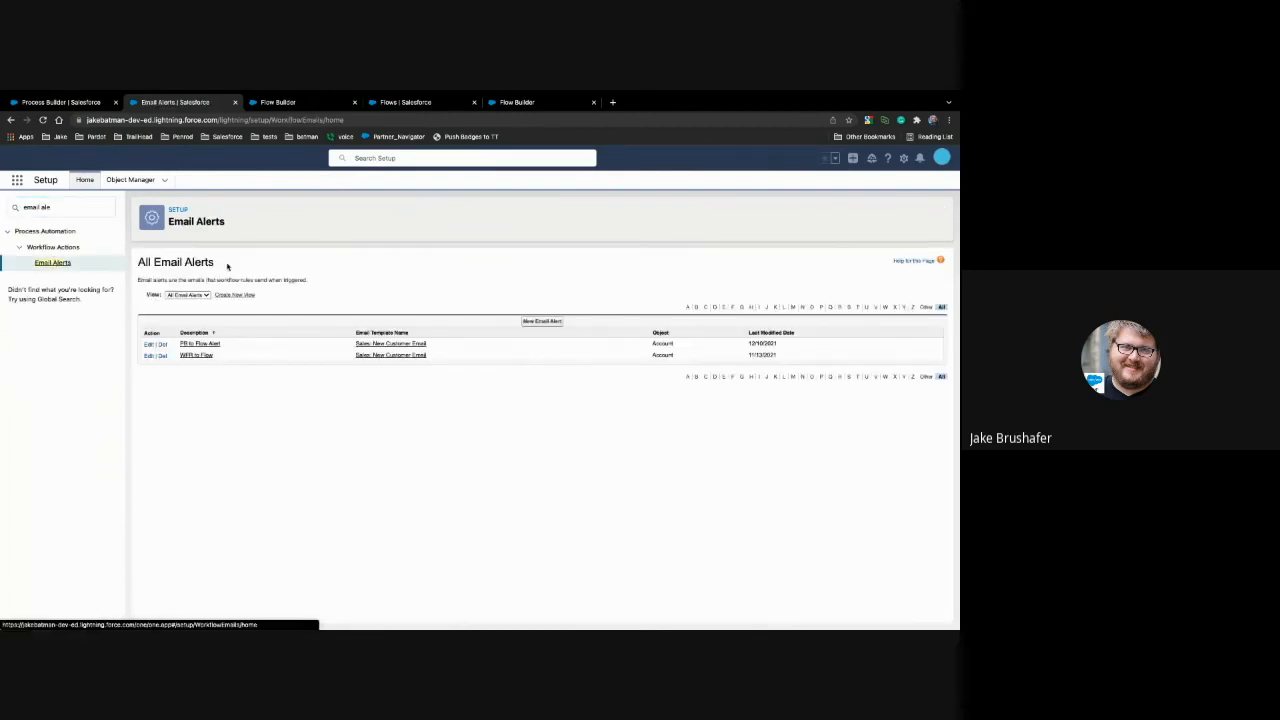
# Step: Start a new email alert on the Account object described as "pb to flow 2", using the "Communities: Changed Password Email" template
pyautogui.click(532, 321)
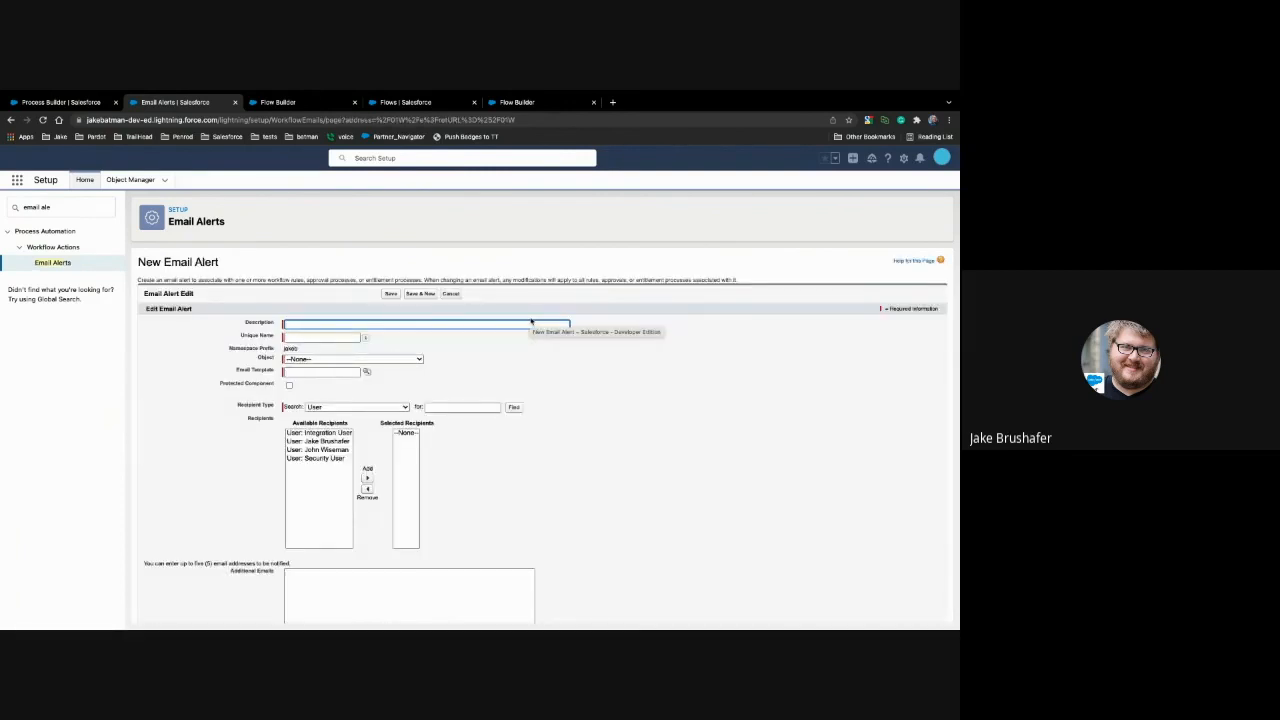
pyautogui.click(378, 359)
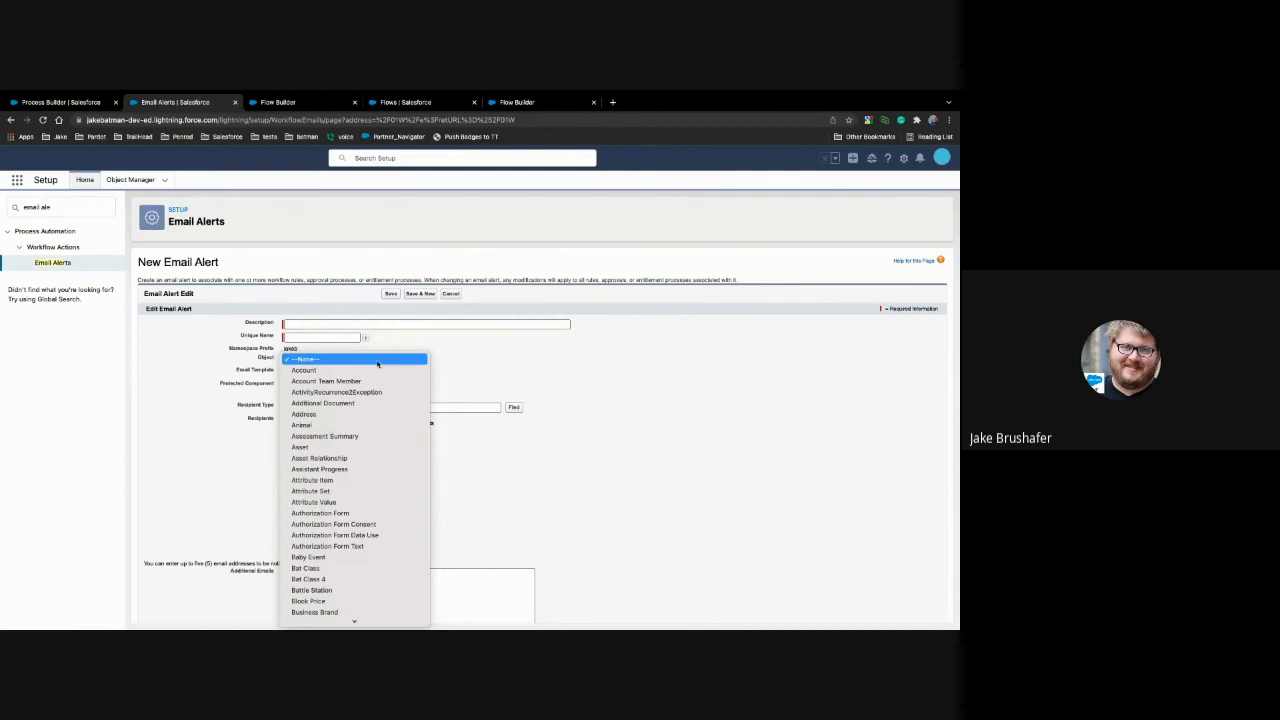
pyautogui.click(377, 370)
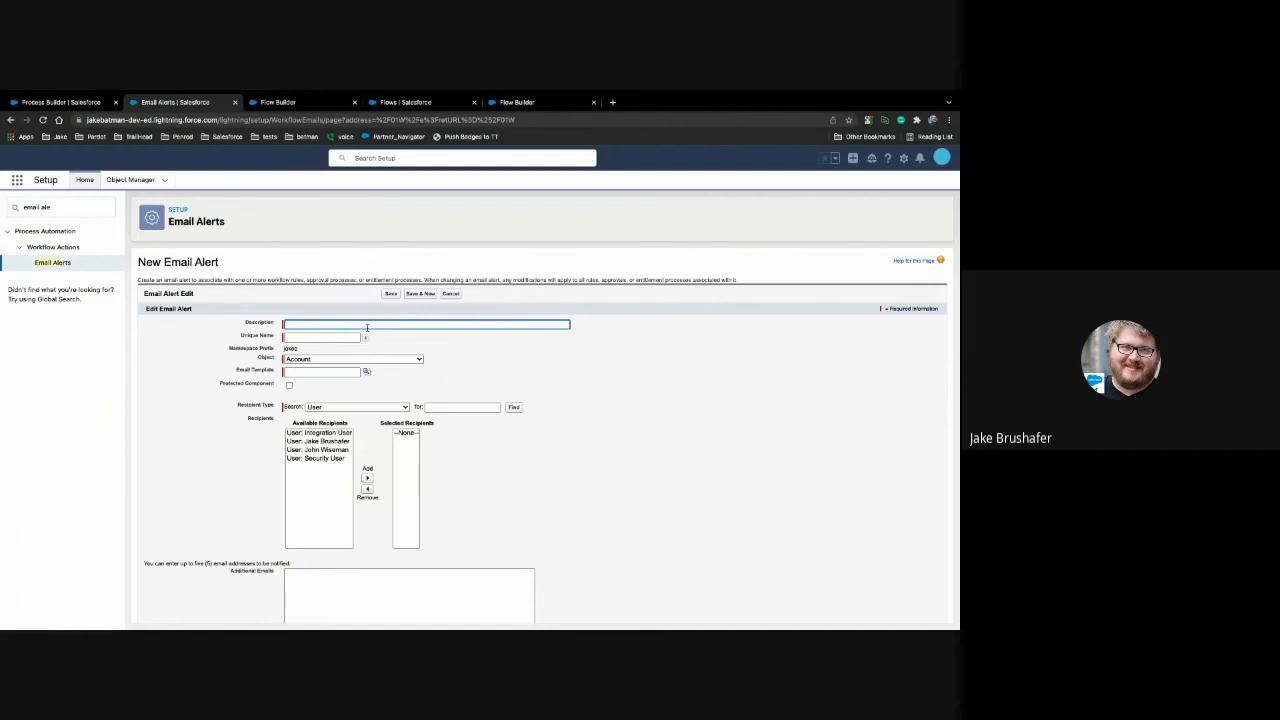
pyautogui.write('Pb to flow 2')
pyautogui.click(276, 375)
pyautogui.click(366, 371)
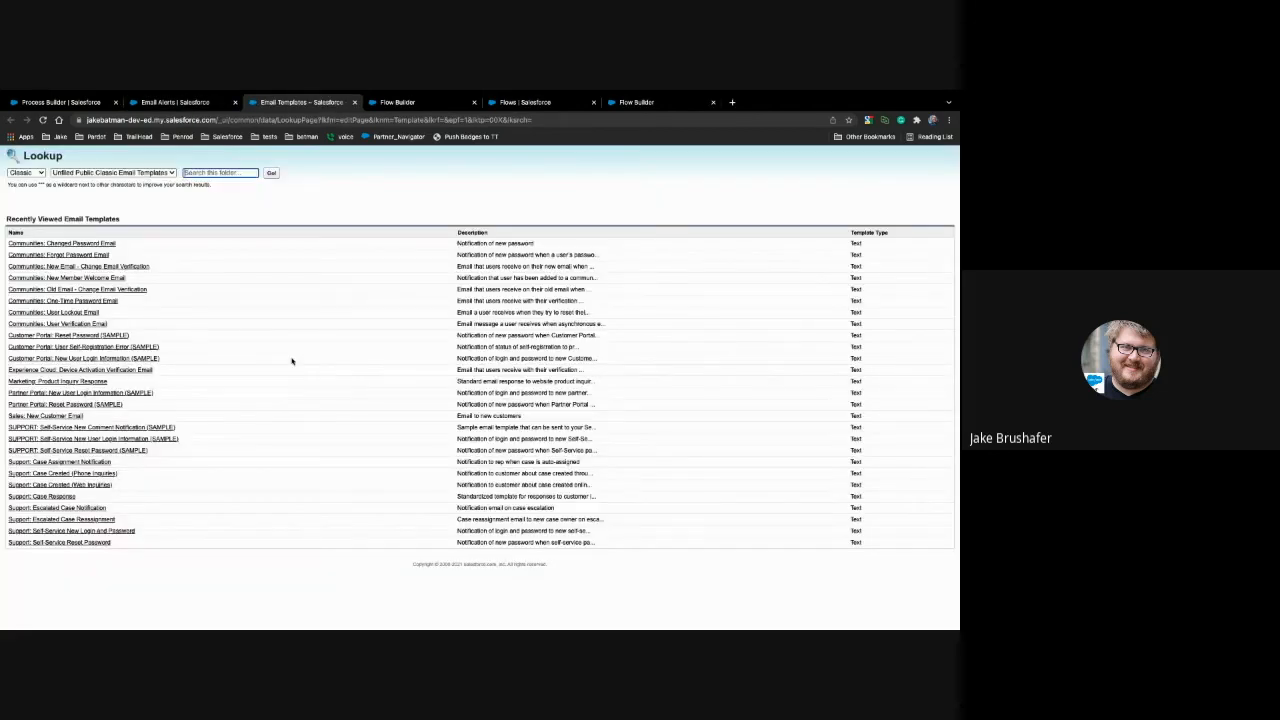
pyautogui.click(60, 243)
# Step: Add your own user as the email alert's selected recipient and save the alert
pyautogui.click(322, 441)
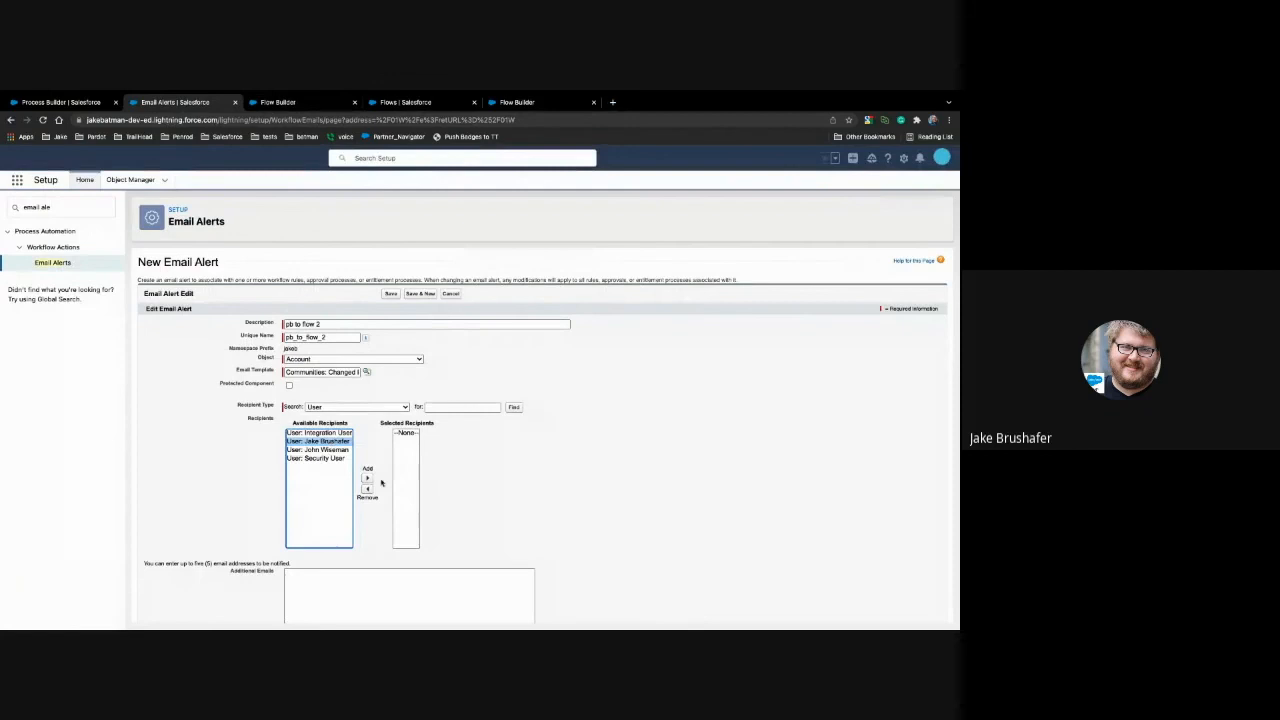
pyautogui.click(367, 478)
pyautogui.scroll(-1, 520, 493)
pyautogui.scroll(-2, 520, 493)
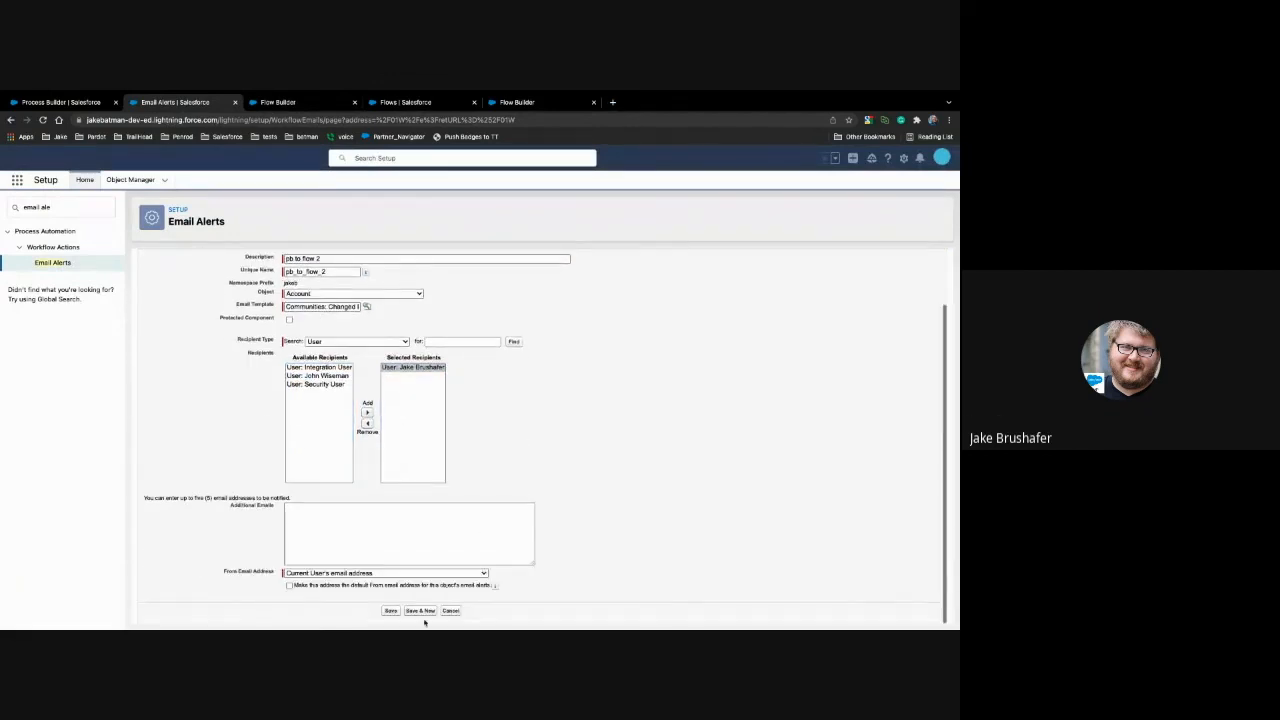
pyautogui.click(391, 609)
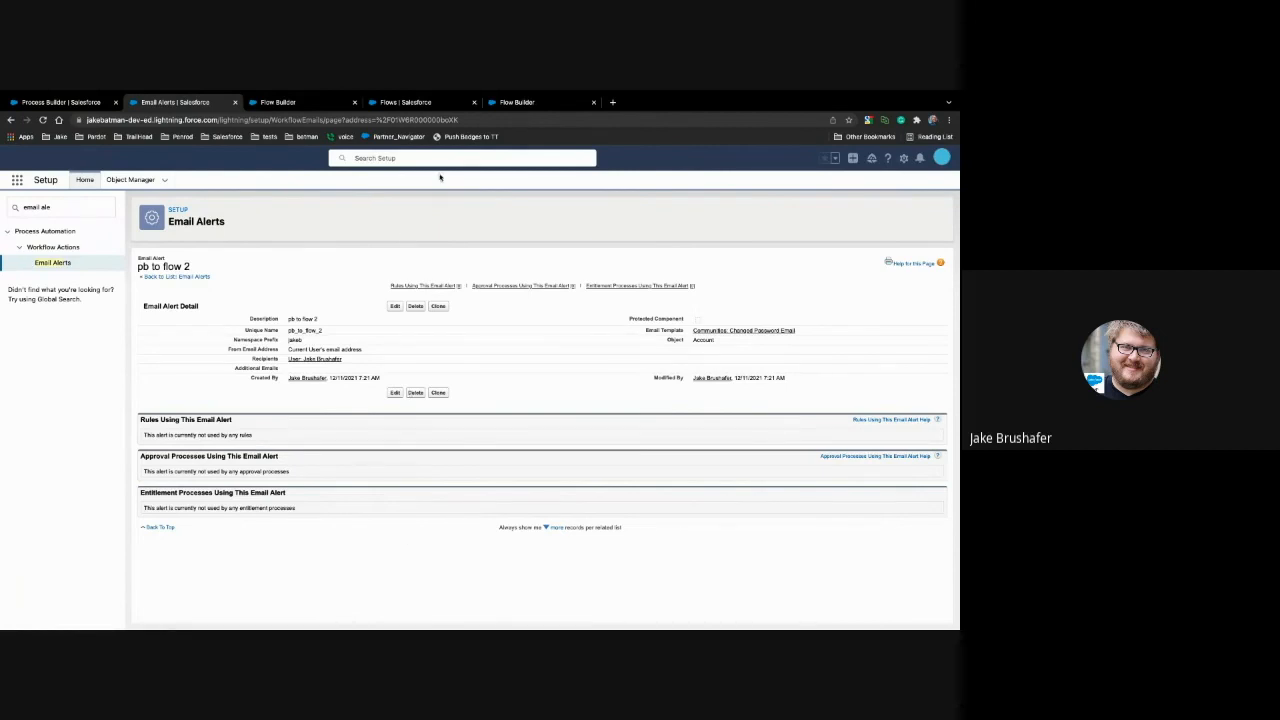
# Step: Return to the record-triggered flow in Flow Builder and save it with the label "pb to flow 2"
pyautogui.click(517, 104)
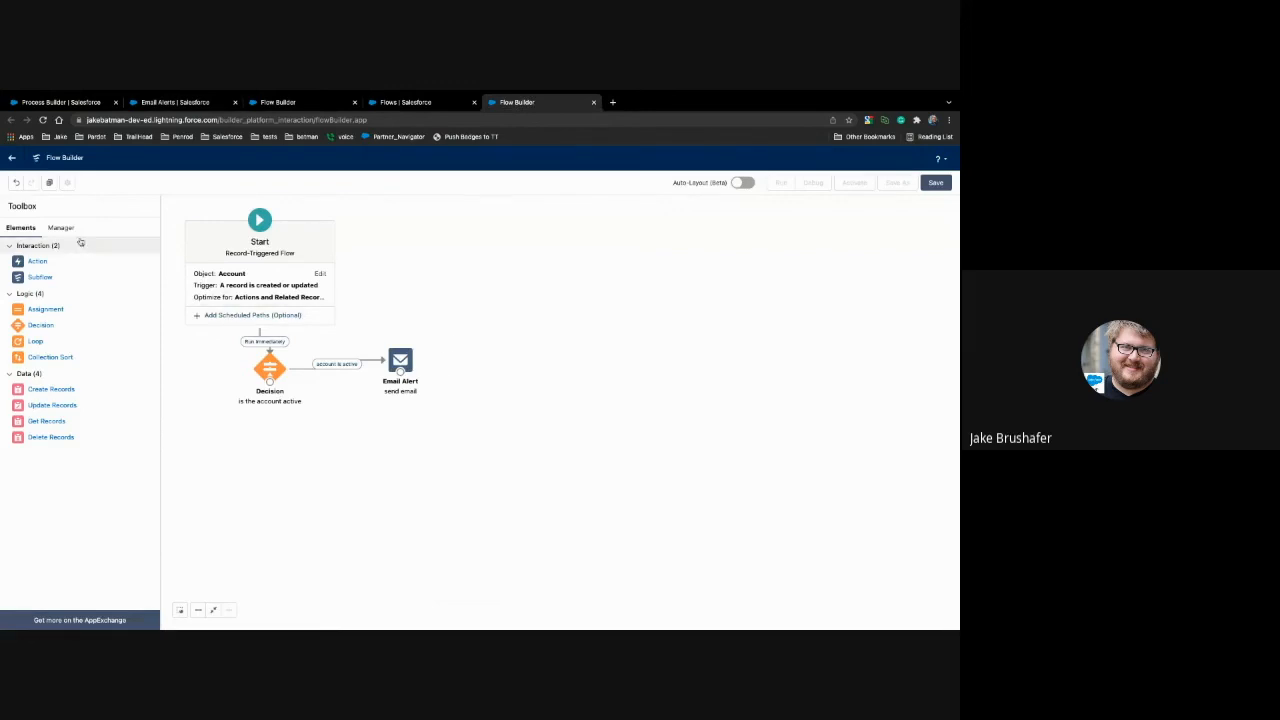
pyautogui.click(936, 183)
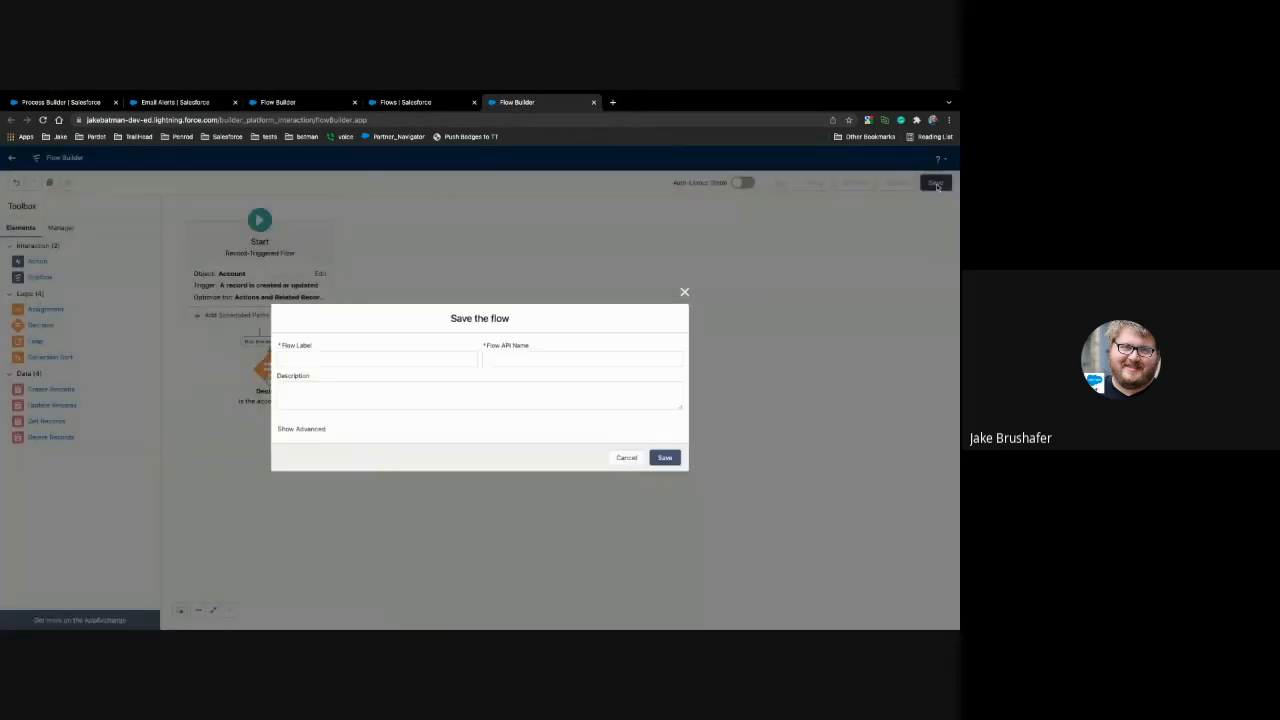
pyautogui.write('pb to flow 2')
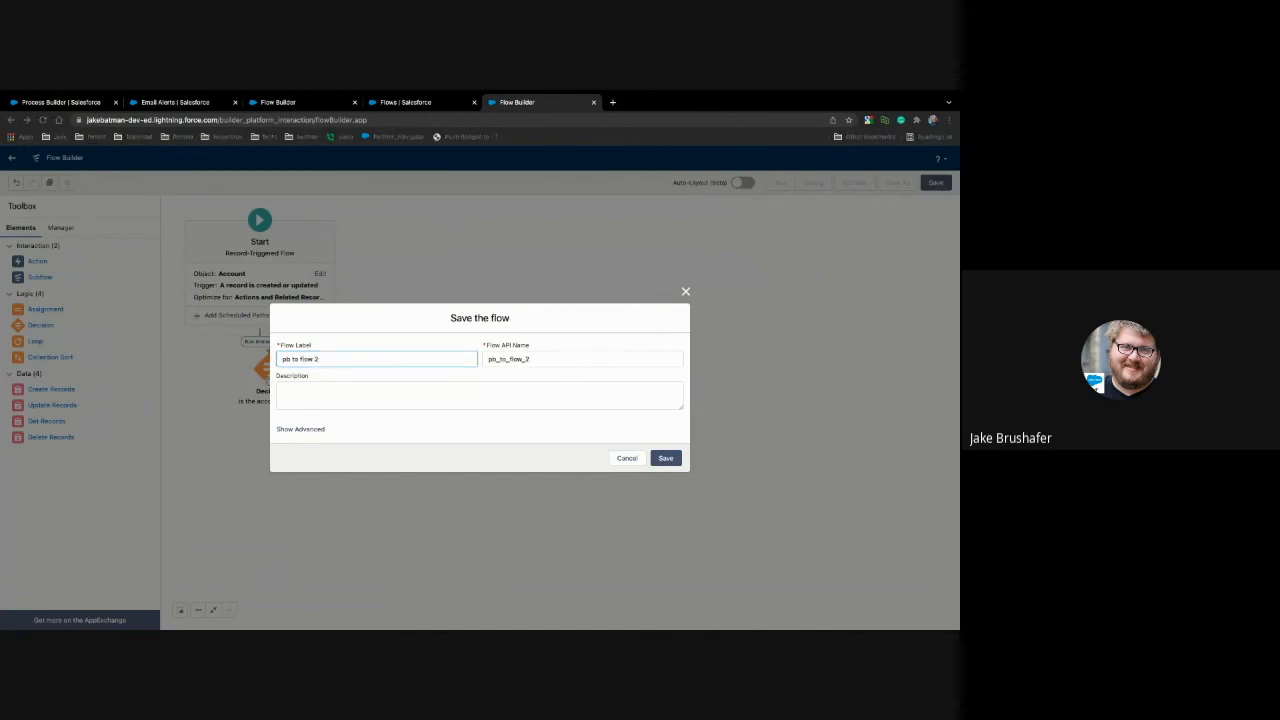
pyautogui.click(667, 459)
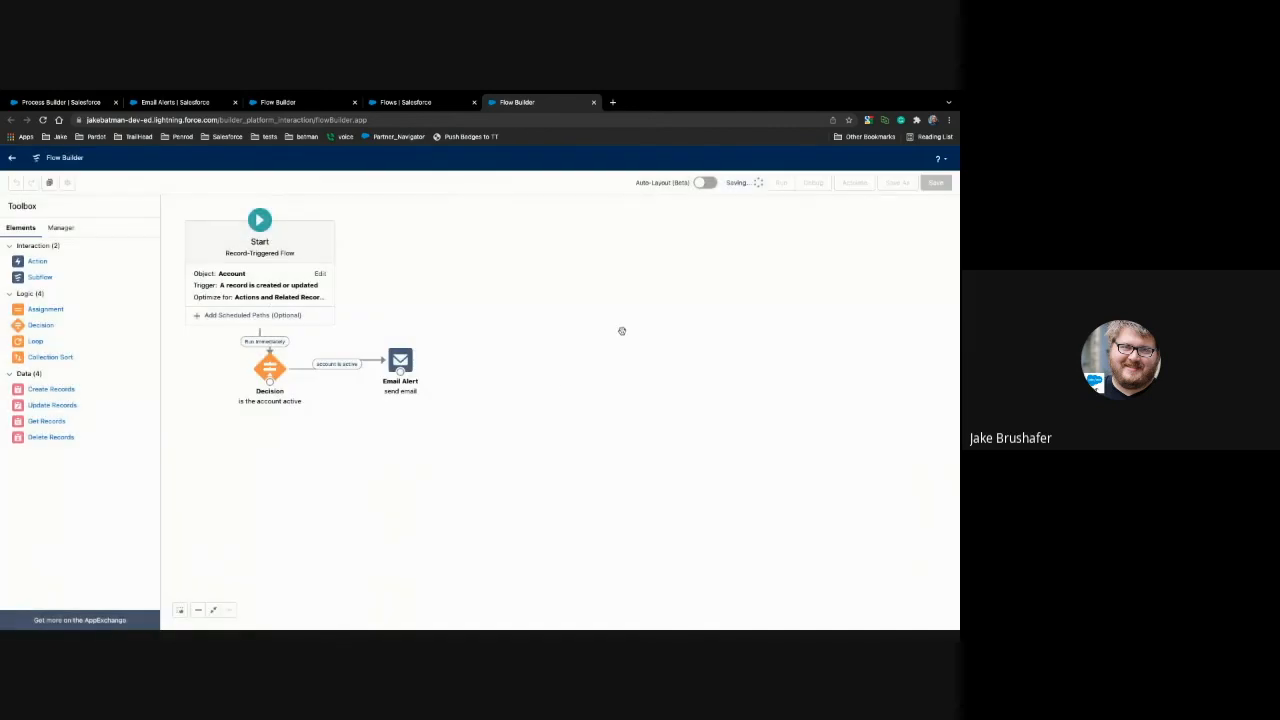
pyautogui.moveTo(38, 262); pyautogui.dragTo(543, 345)
pyautogui.click(540, 287)
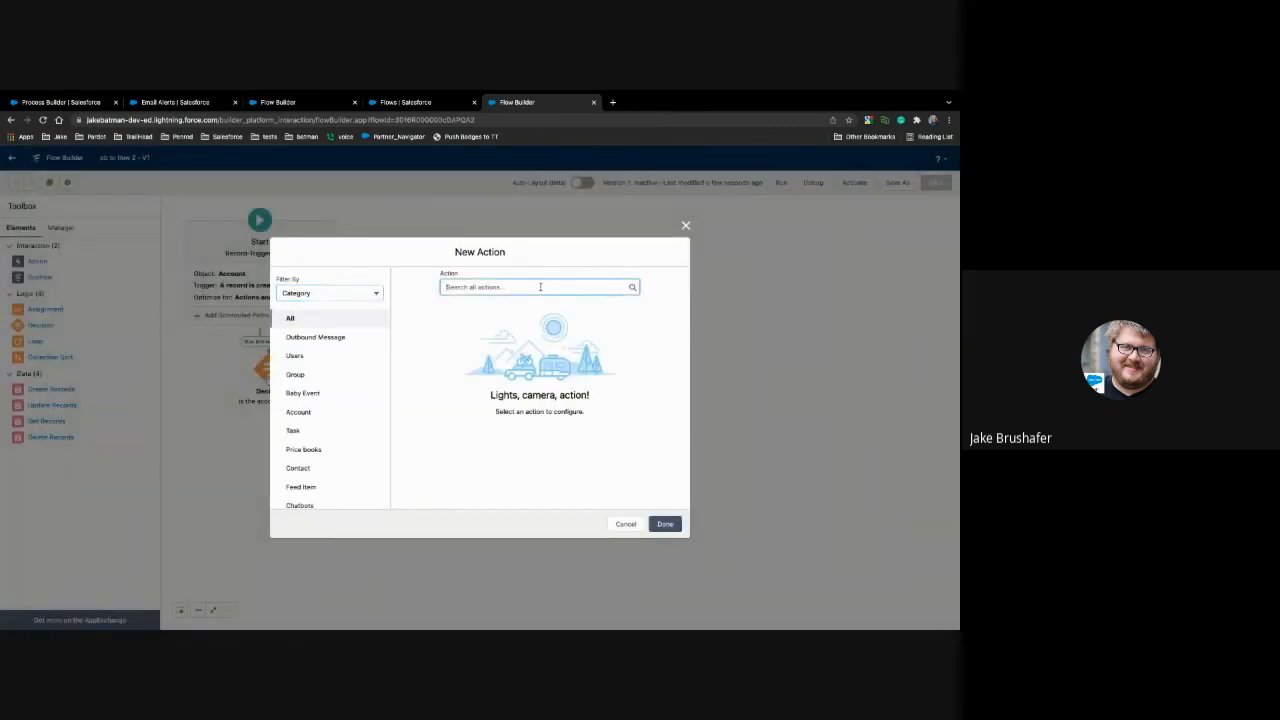
pyautogui.write('ab')
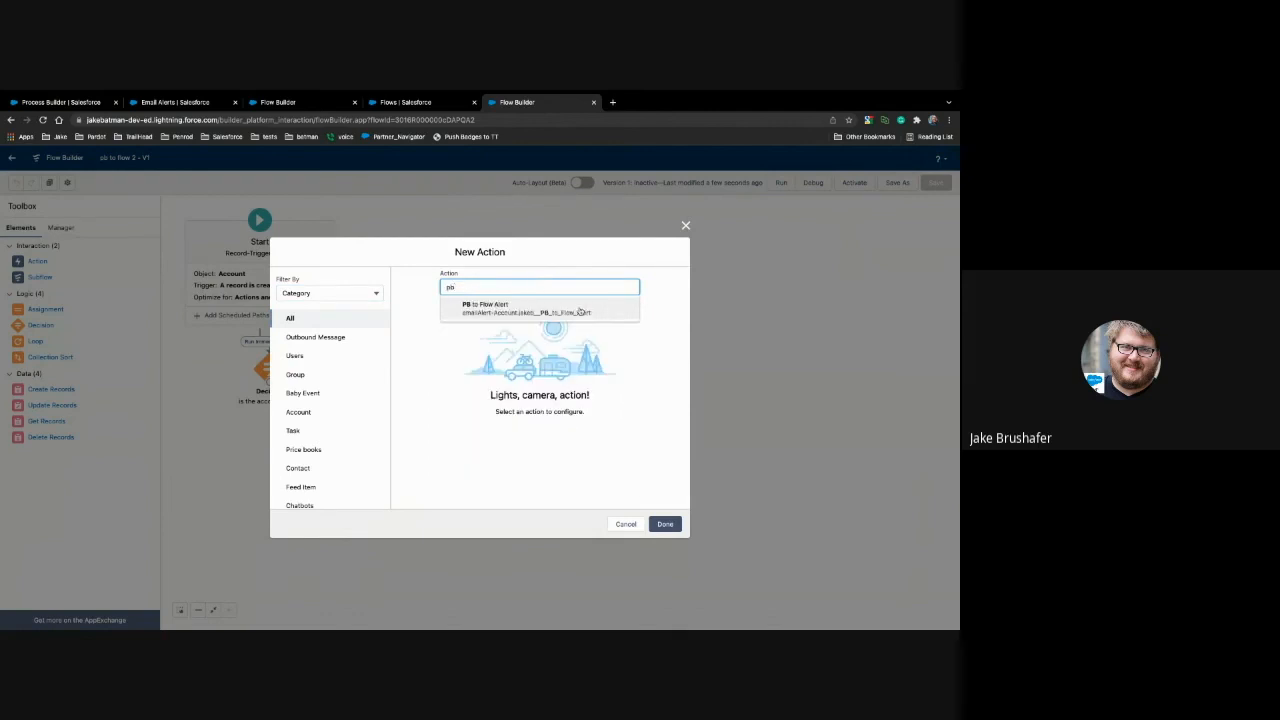
pyautogui.click(622, 524)
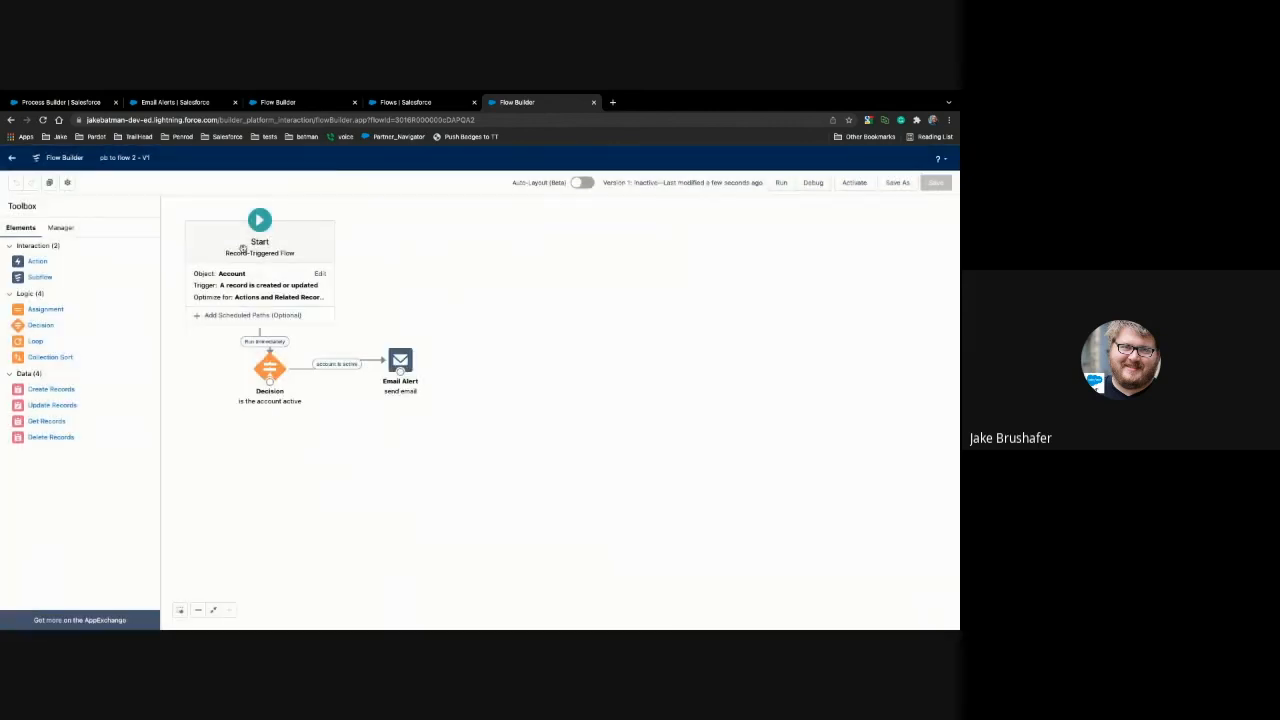
# Step: Reload the flow and add an Action element beside the first email alert, using the "pb to flow 2" email alert and the label "send email 2"
pyautogui.click(44, 120)
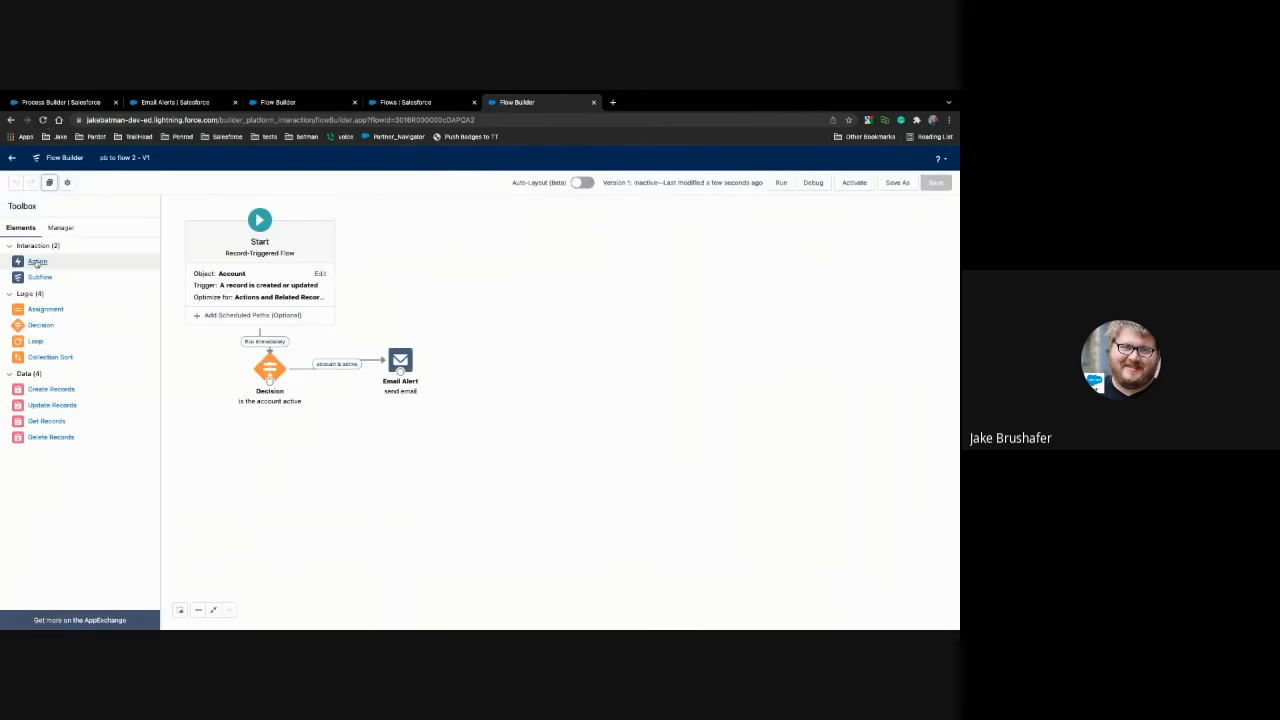
pyautogui.moveTo(37, 263); pyautogui.dragTo(392, 326)
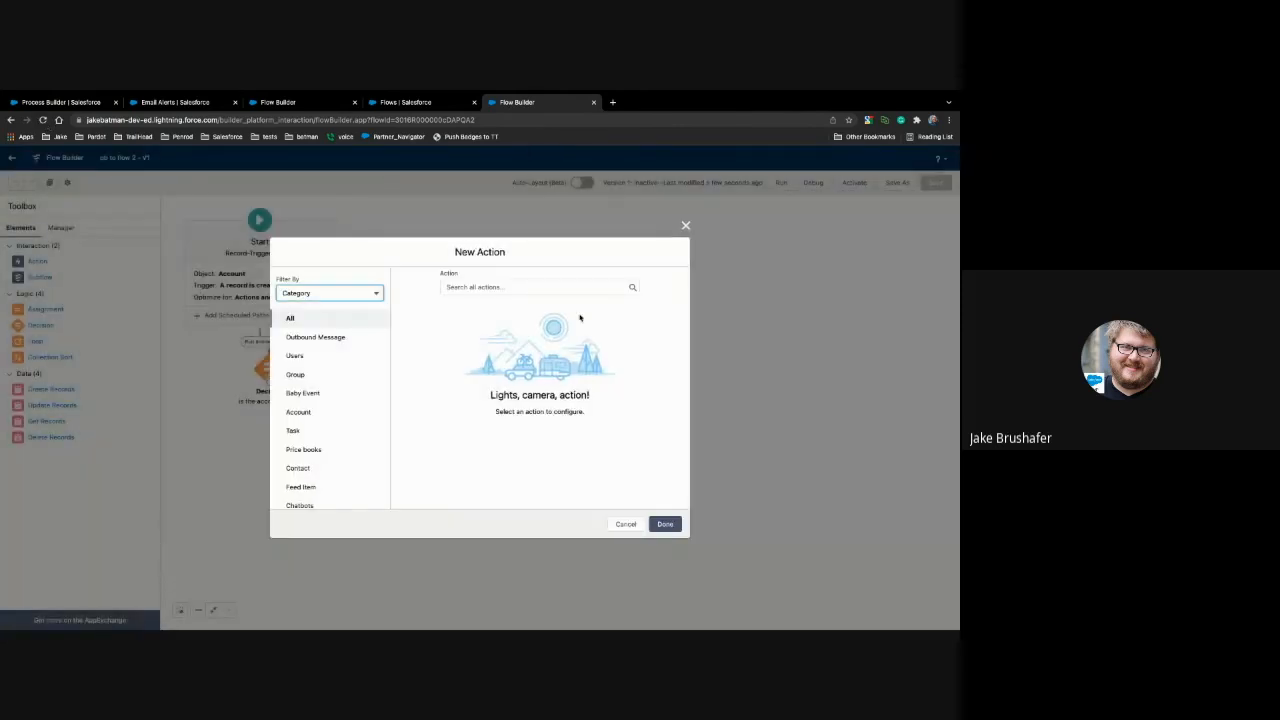
pyautogui.click(570, 288)
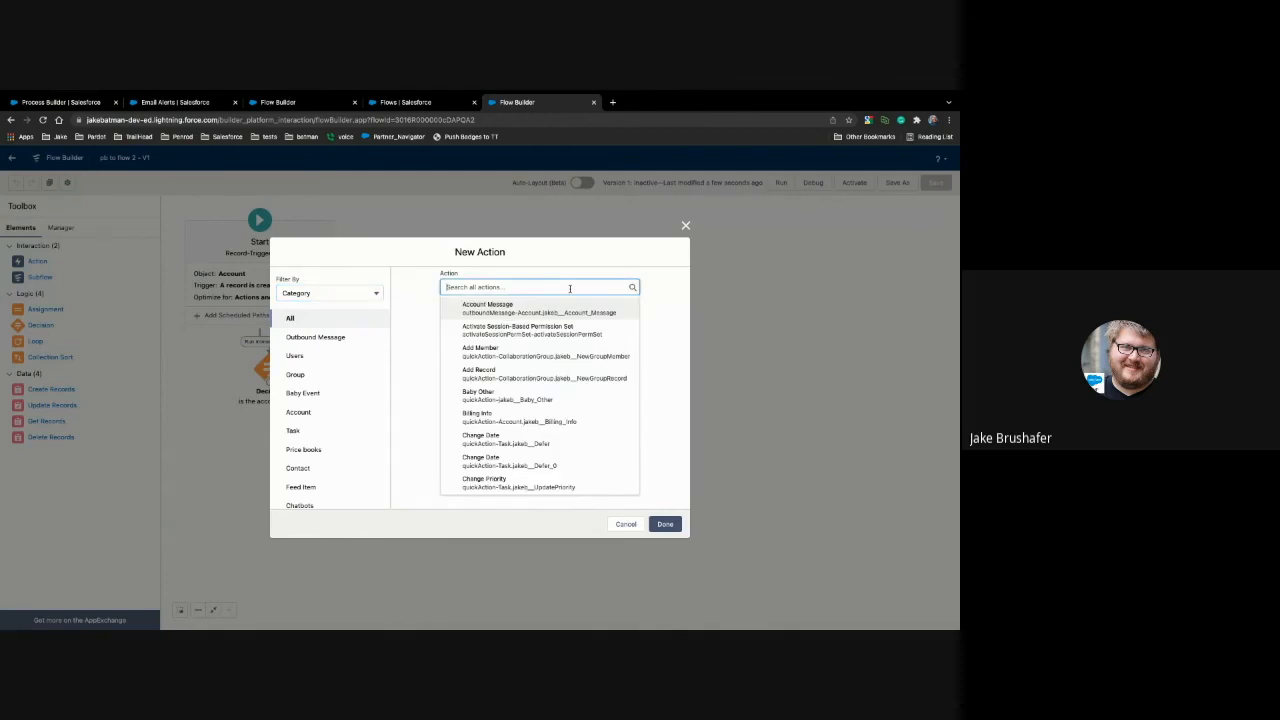
pyautogui.write('pb')
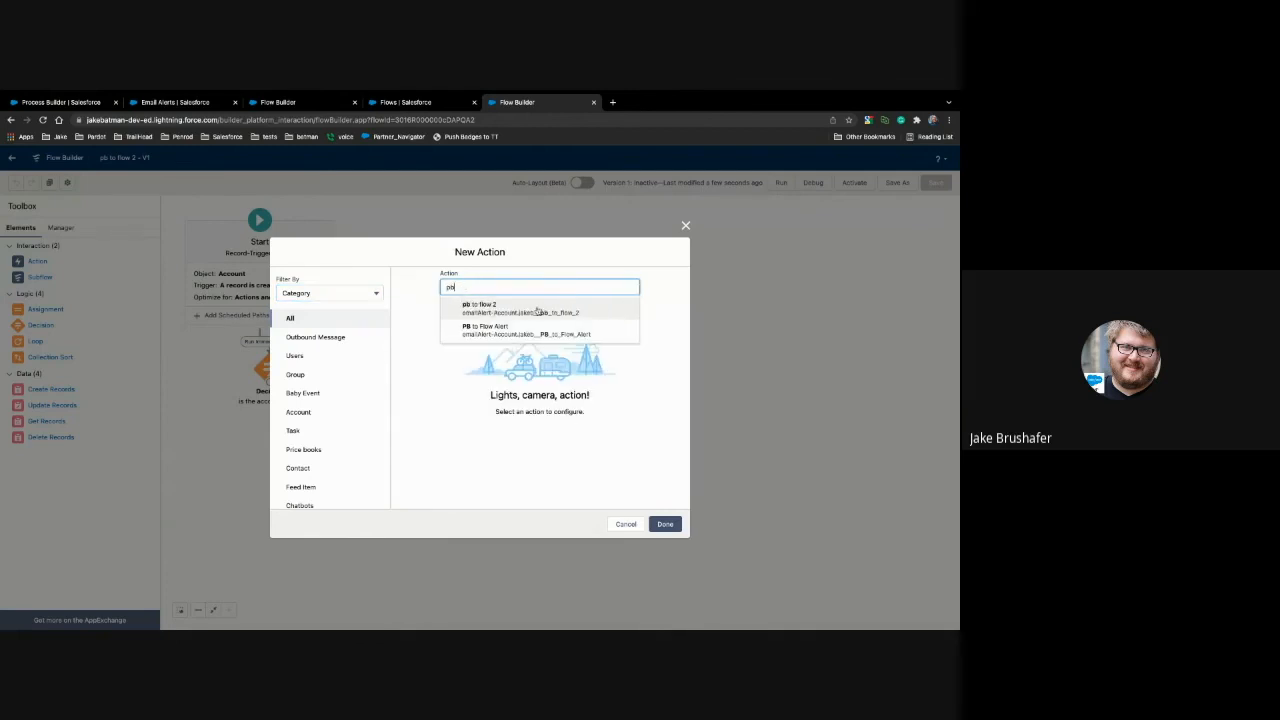
pyautogui.click(537, 309)
pyautogui.click(475, 362)
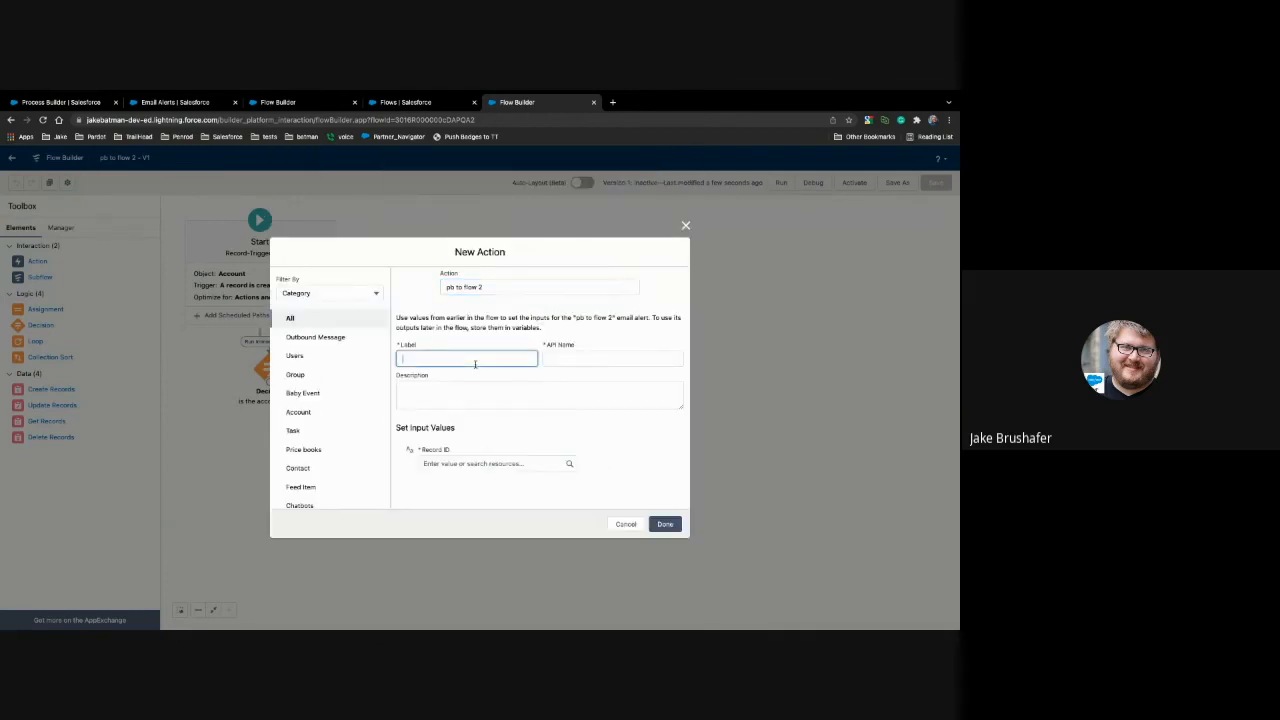
pyautogui.write('senbd')
pyautogui.press('BackSpace')
pyautogui.write('ema')
pyautogui.press('BackSpace')
pyautogui.write('ail 2')
# Step: Set the new email alert action's Record ID input to {!$Record.Id} and apply the action
pyautogui.click(453, 464)
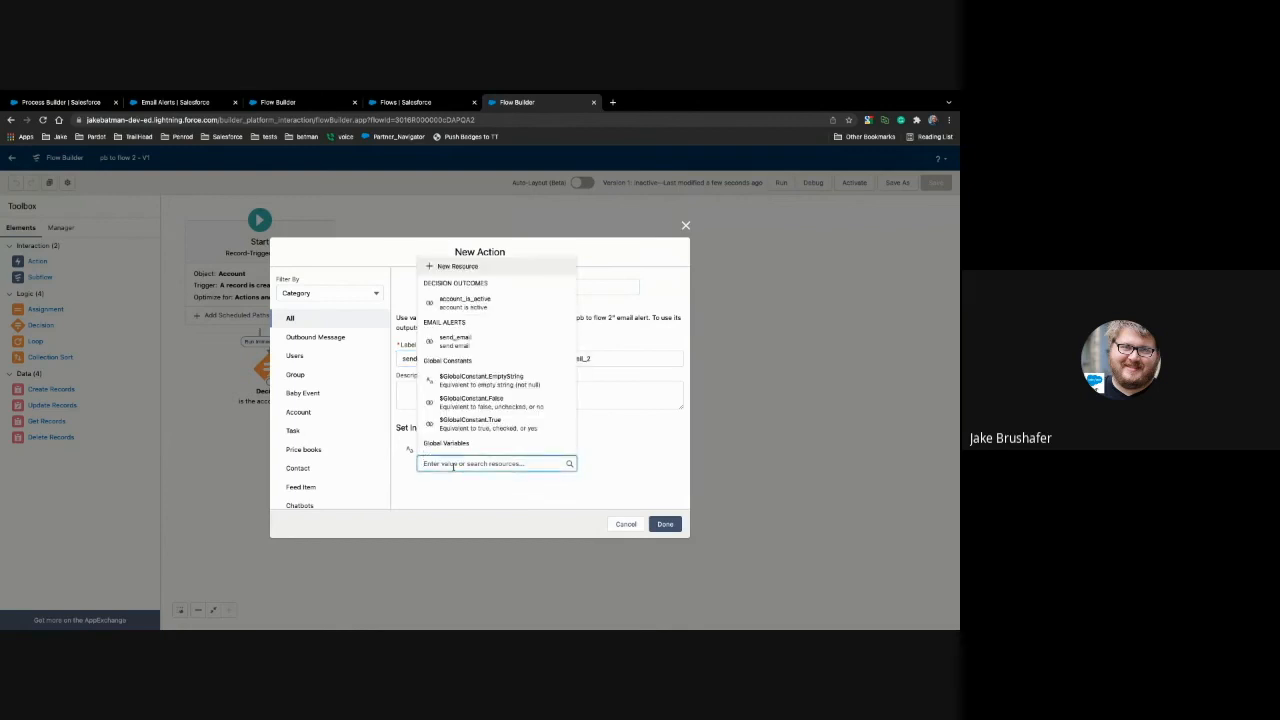
pyautogui.write('re')
pyautogui.click(485, 416)
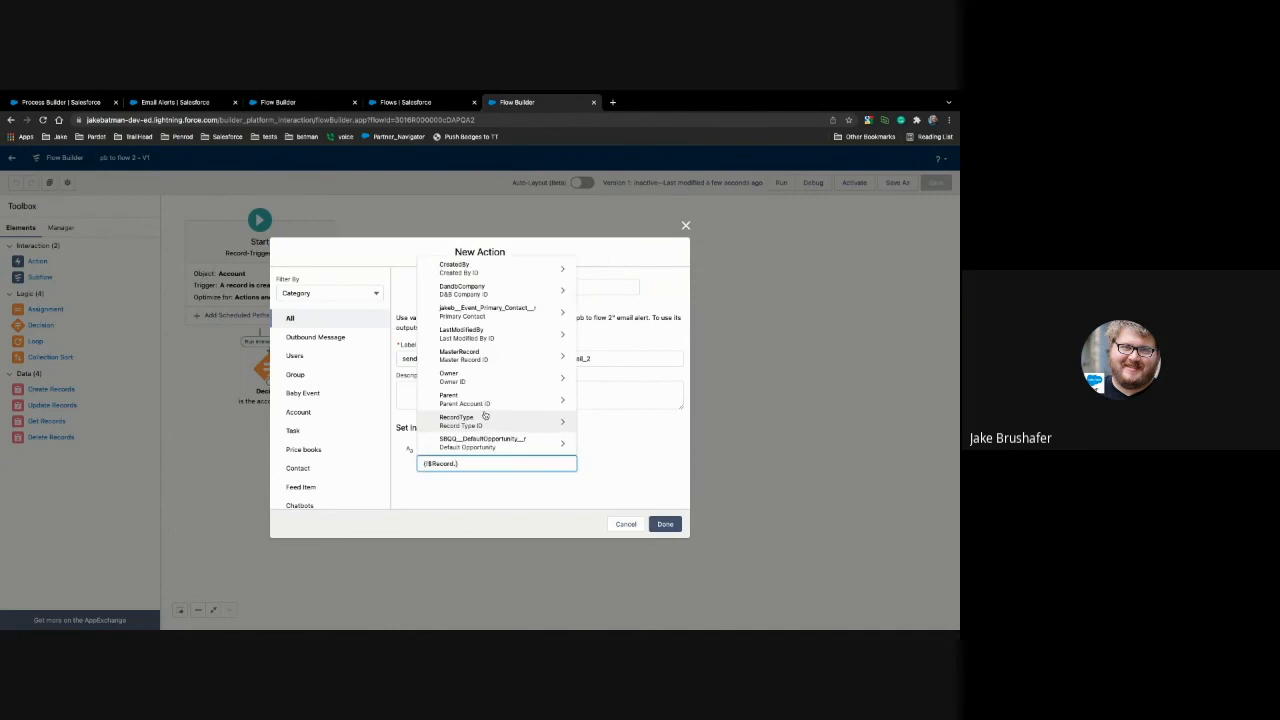
pyautogui.write('id')
pyautogui.scroll(-2, 480, 393)
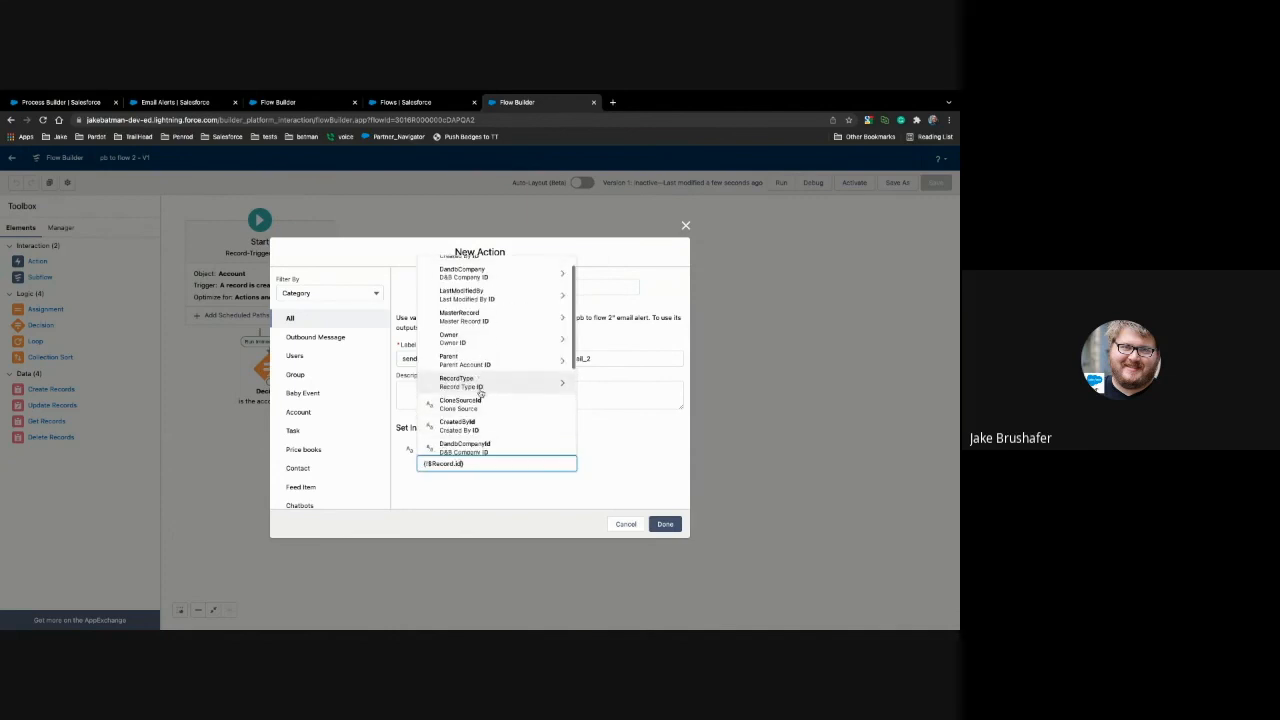
pyautogui.click(483, 395)
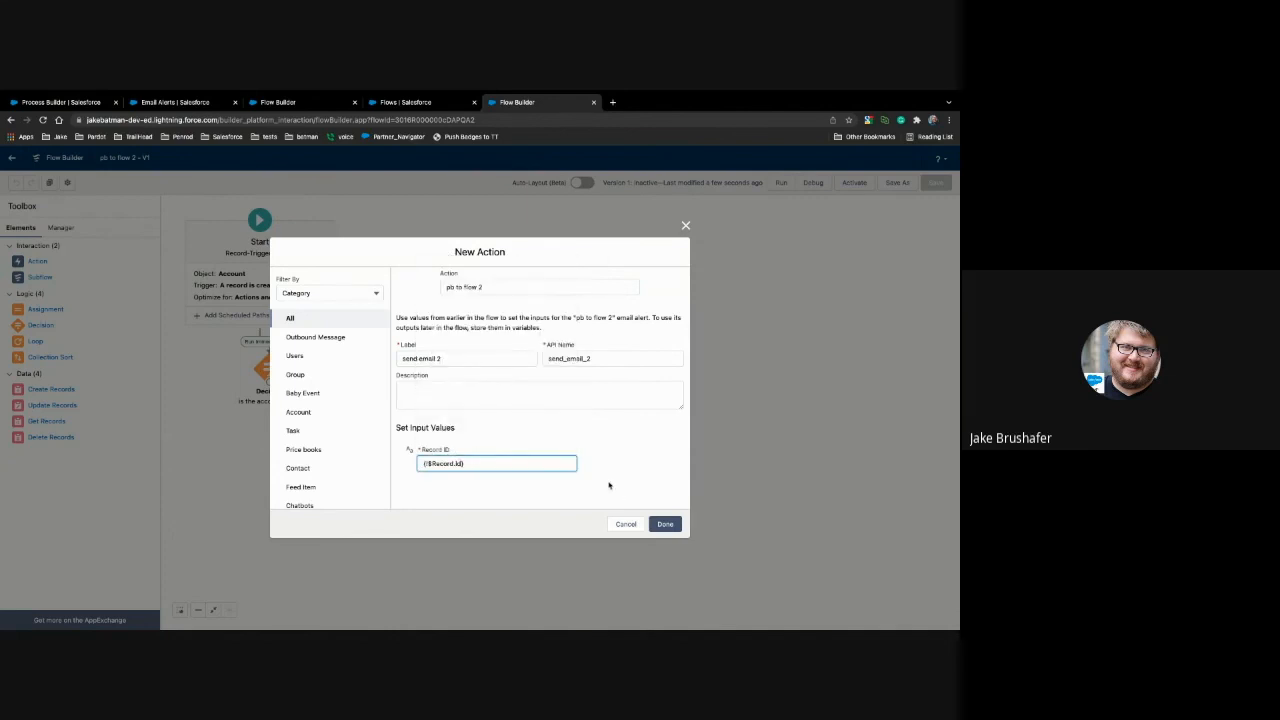
pyautogui.click(667, 524)
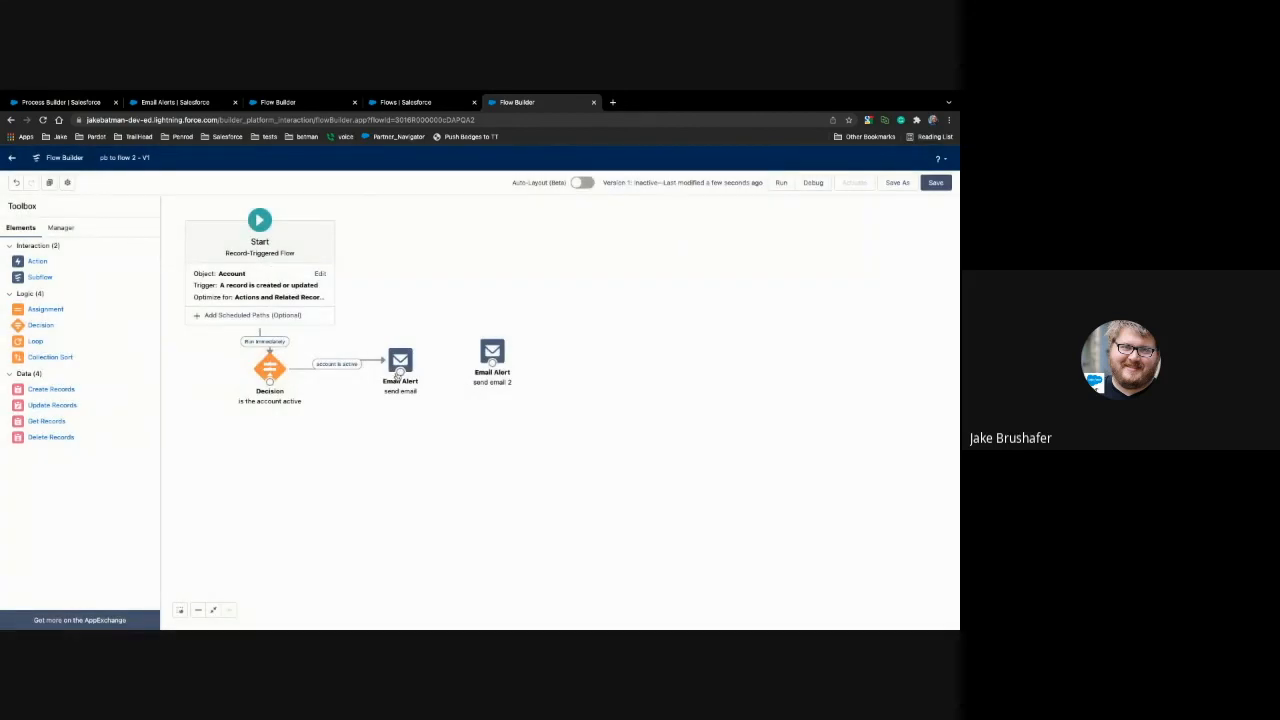
pyautogui.moveTo(470, 358); pyautogui.dragTo(492, 354)
pyautogui.click(440, 360)
pyautogui.press('Delete')
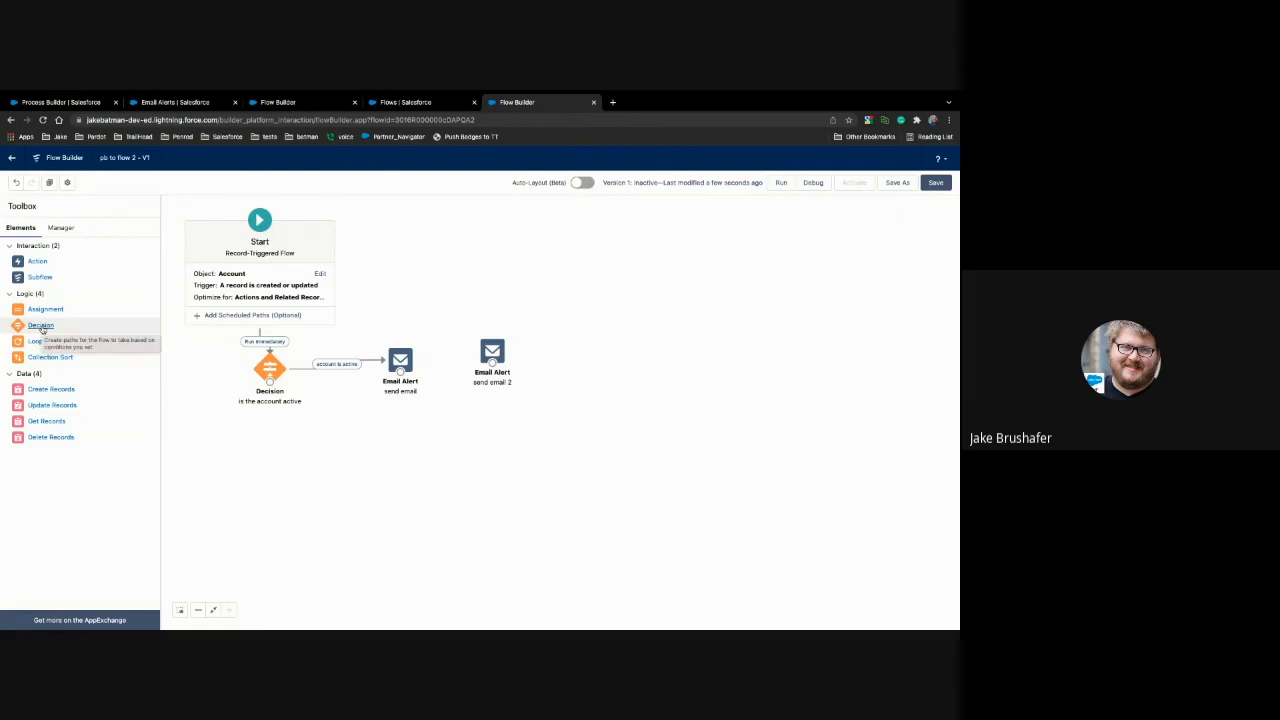
# Step: Add a Decision element below the existing decision and check the "State is in WI" criteria in the Process Builder process
pyautogui.moveTo(41, 327); pyautogui.dragTo(266, 440)
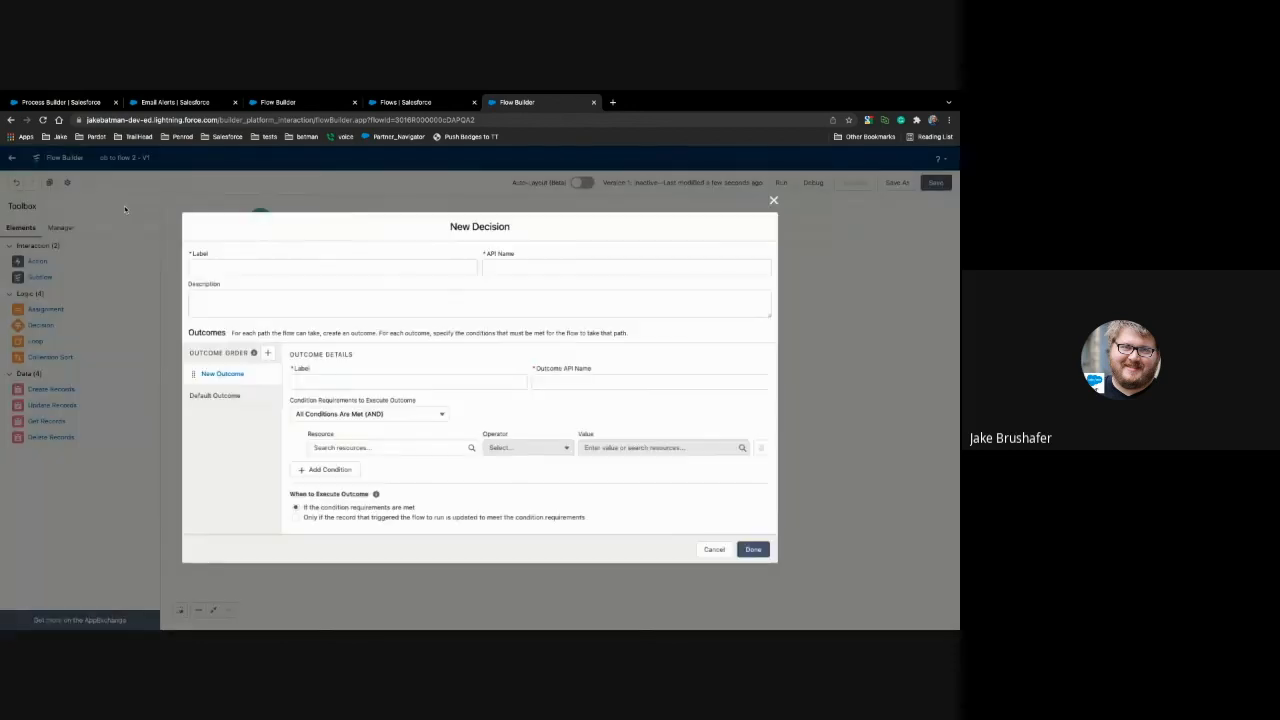
pyautogui.click(76, 108)
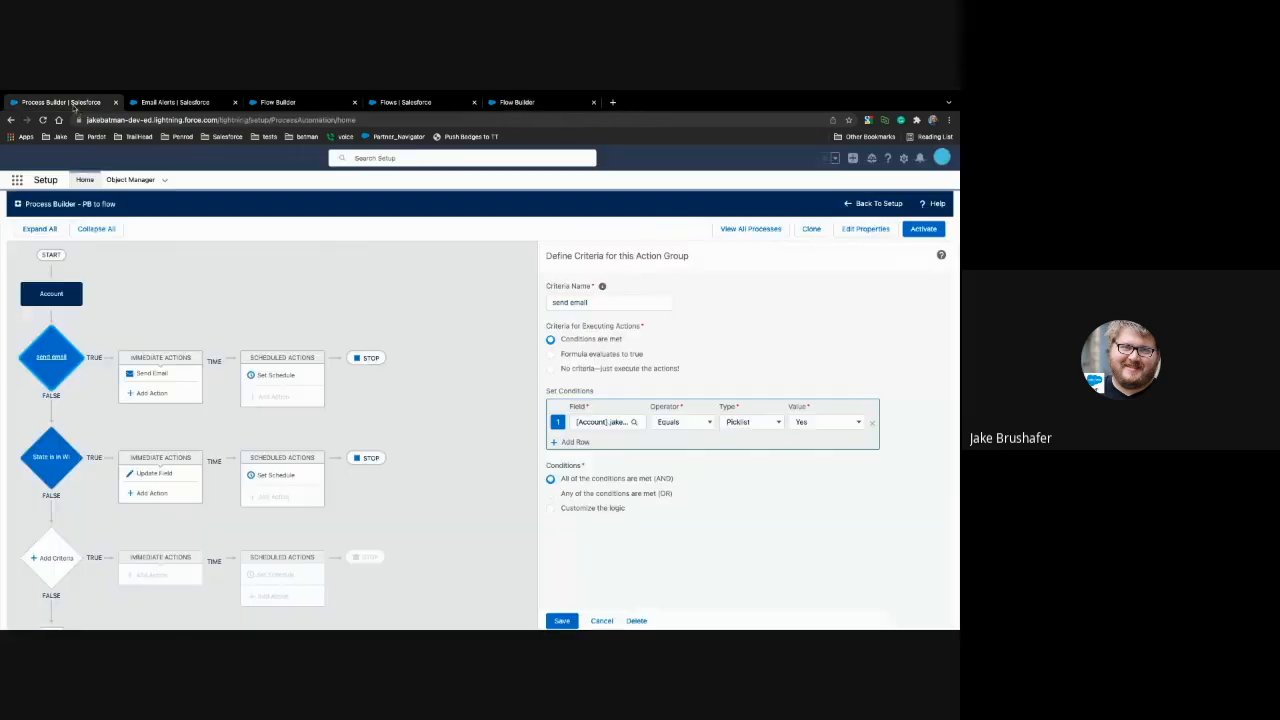
pyautogui.click(40, 460)
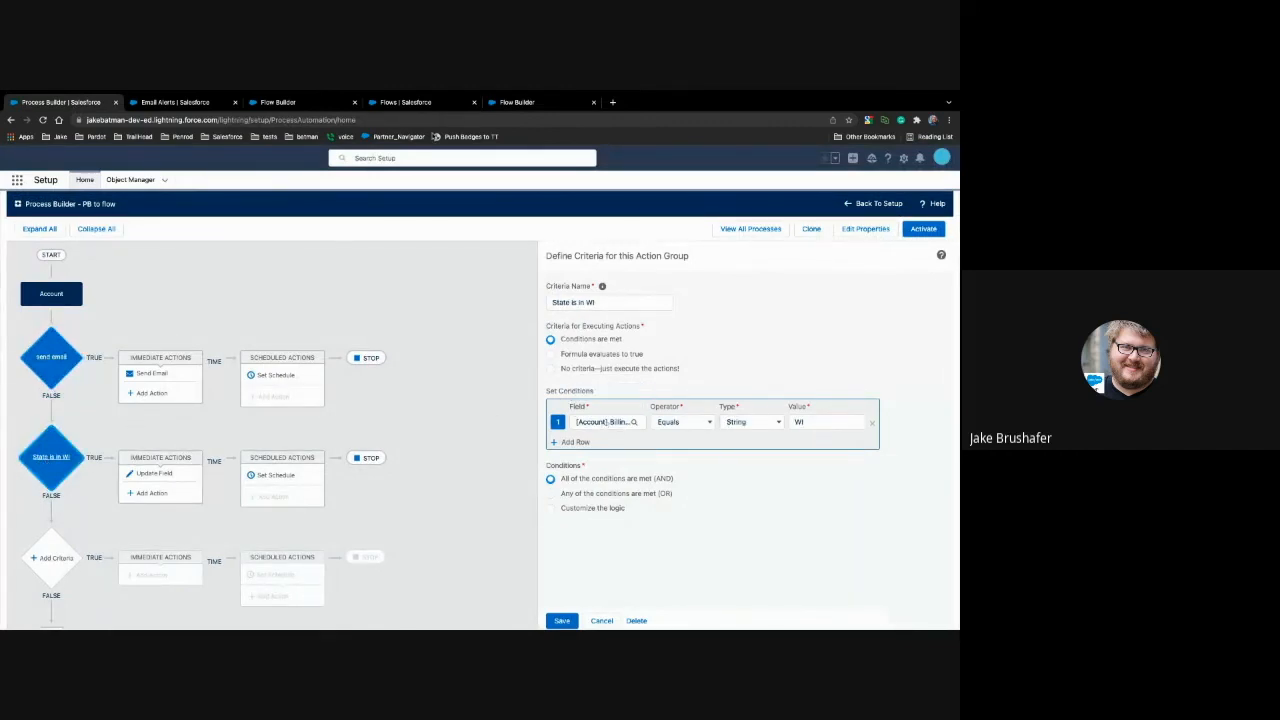
pyautogui.click(512, 128)
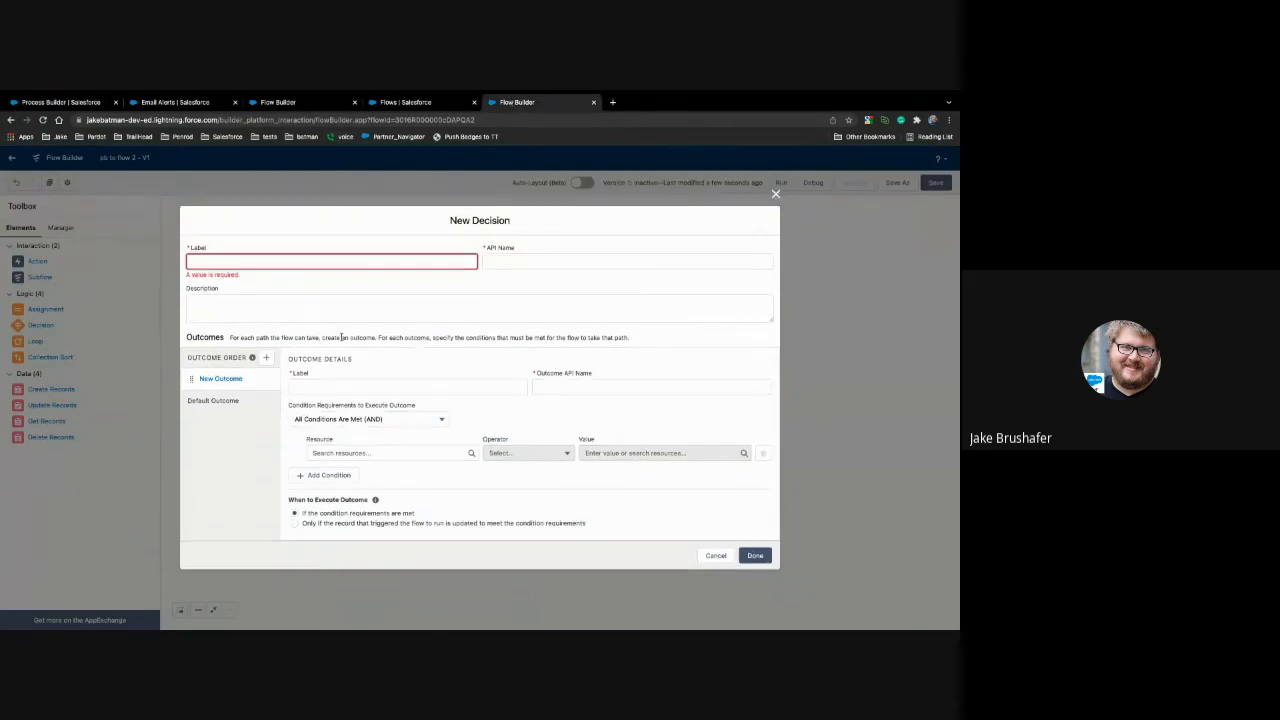
# Step: Label the new decision "Is account in WI" and its outcome "Is a WI account"
pyautogui.write('is account in WI')
pyautogui.click(416, 381)
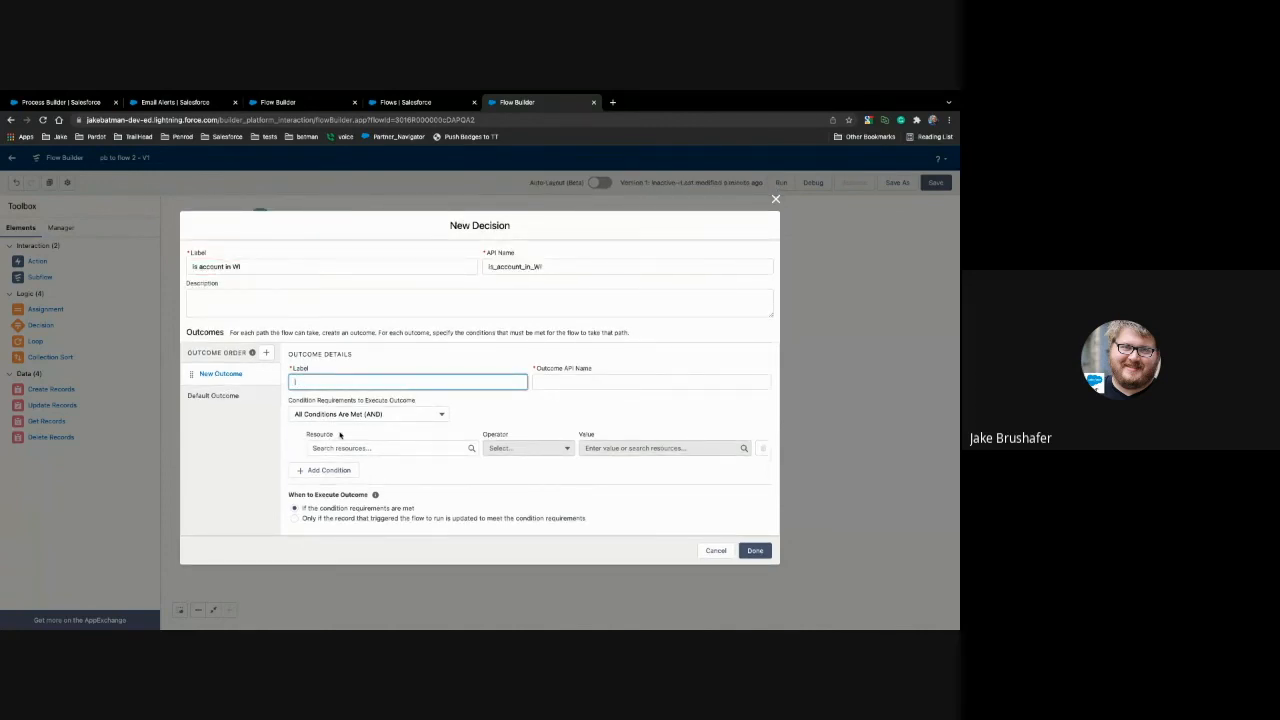
pyautogui.write('Is a WI account')
pyautogui.click(513, 395)
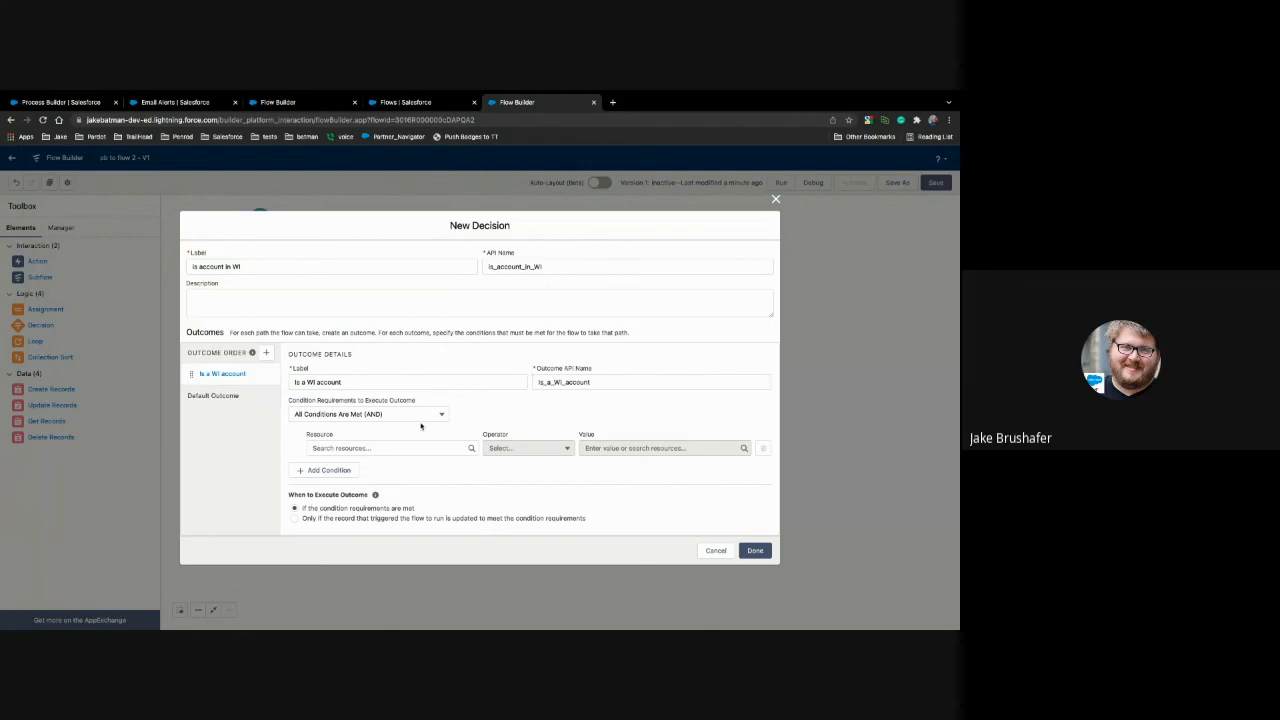
# Step: Set the outcome's condition to $Record > Billing State/Province Equals WI and apply the new decision
pyautogui.click(383, 449)
pyautogui.scroll(-5, 386, 392)
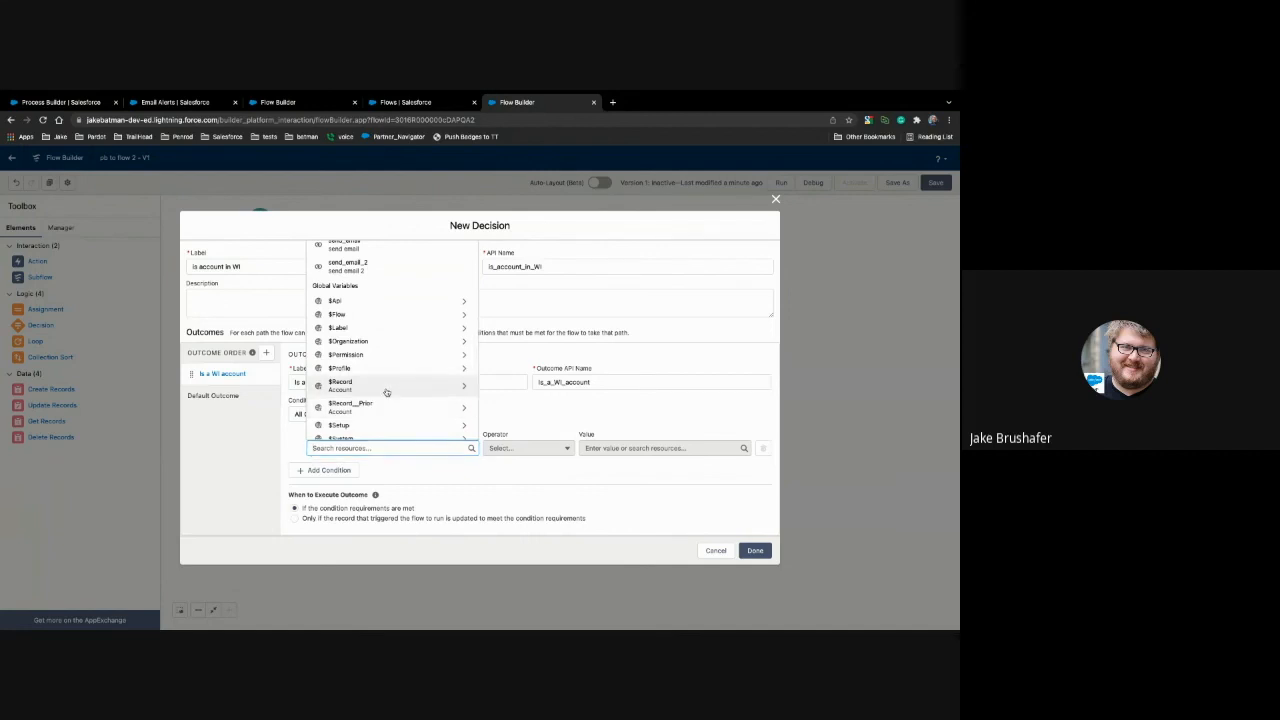
pyautogui.click(386, 388)
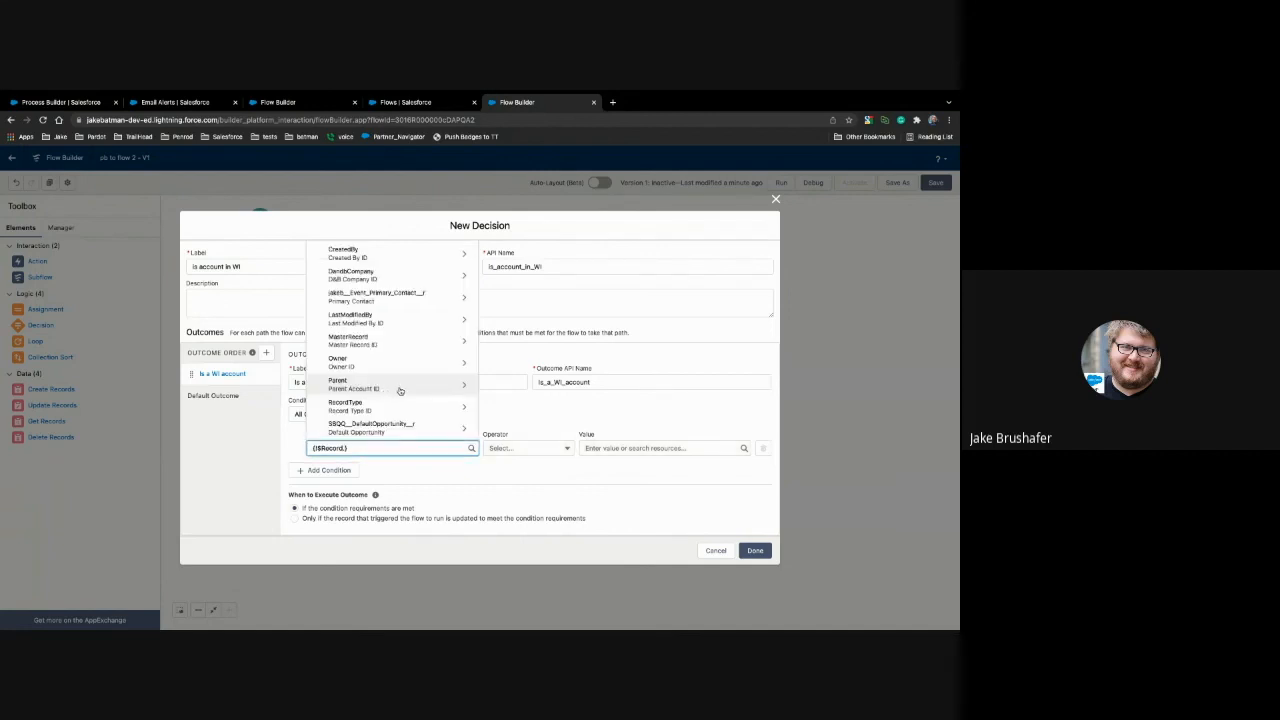
pyautogui.write('bill')
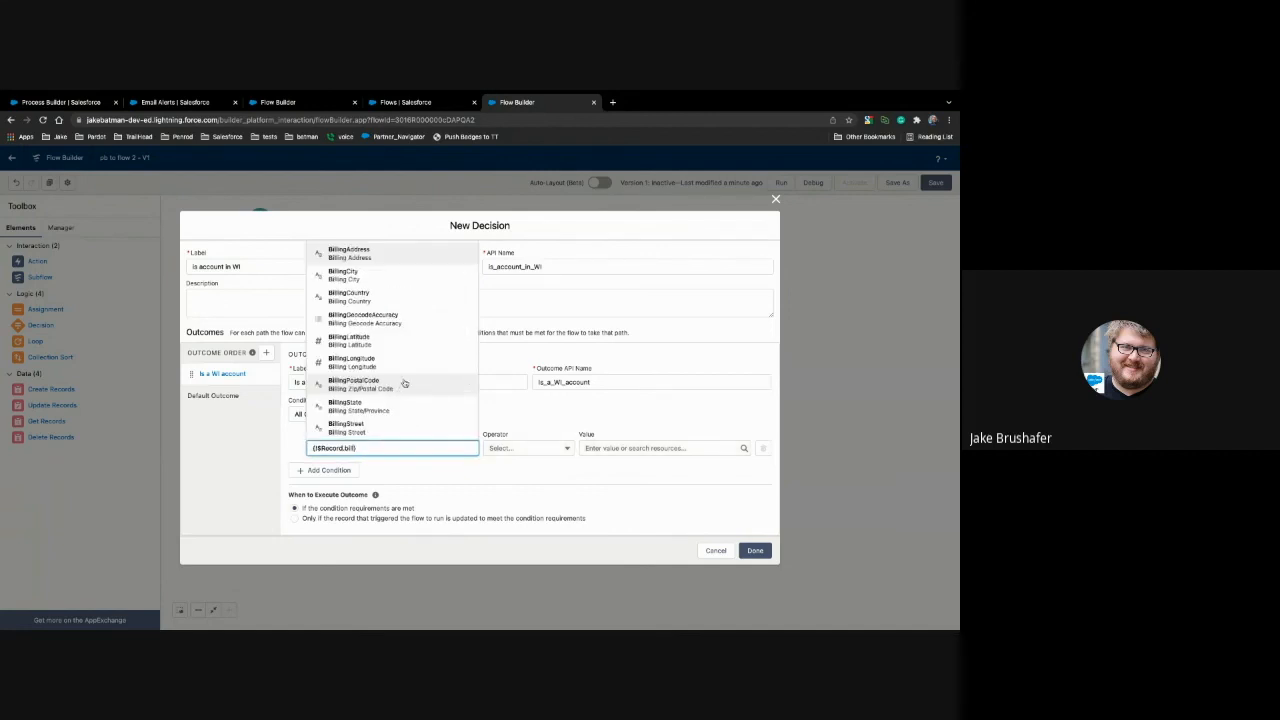
pyautogui.click(392, 405)
pyautogui.click(607, 448)
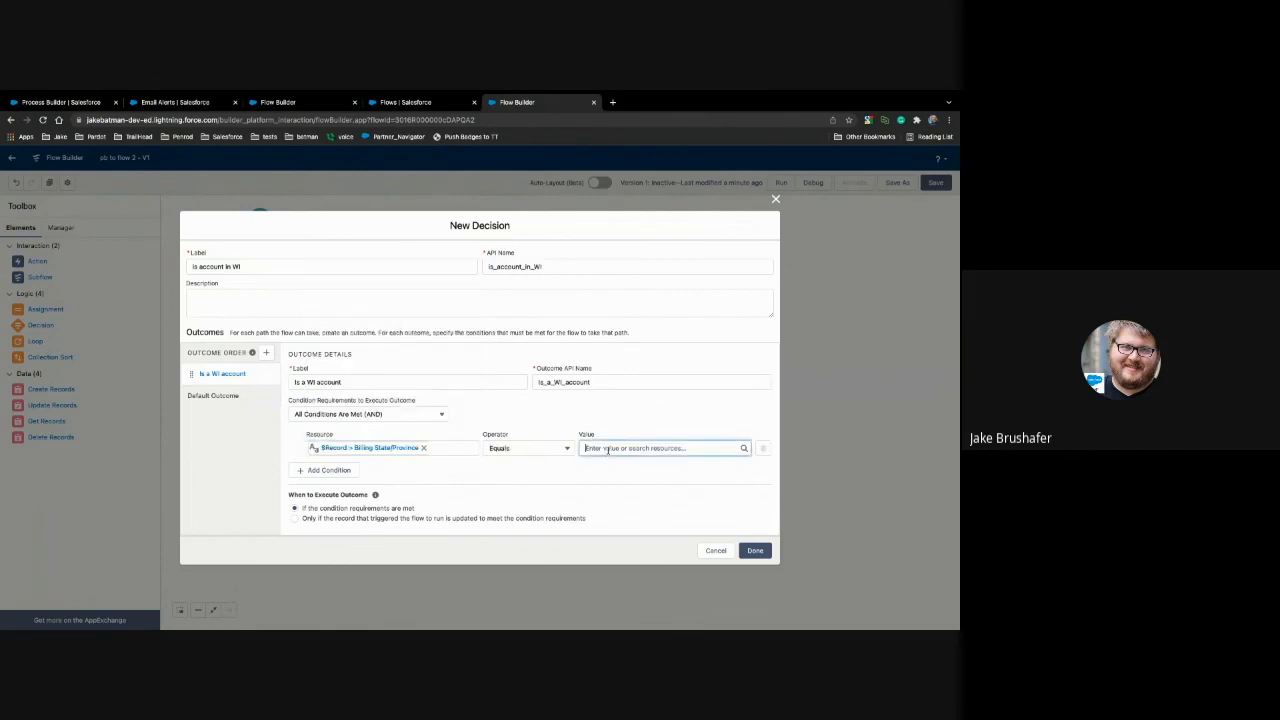
pyautogui.write('WI')
pyautogui.click(608, 491)
pyautogui.click(755, 550)
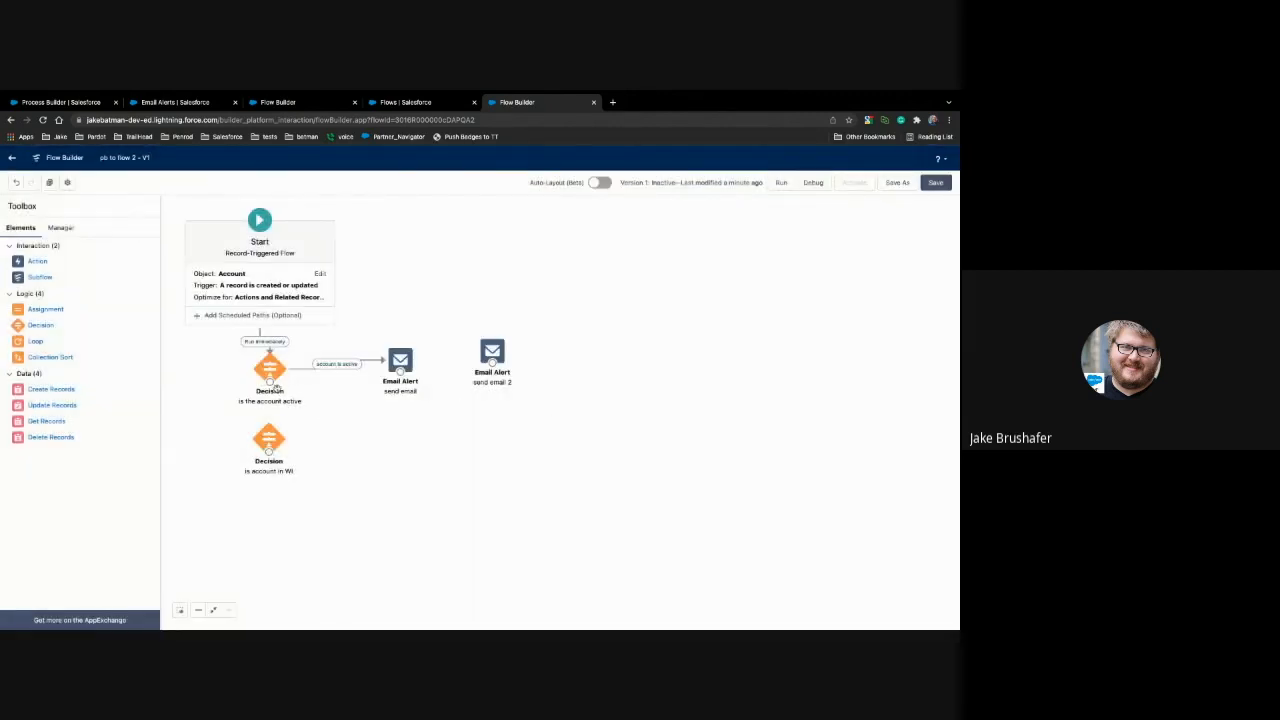
# Step: Connect the default outcome of the "is the account active" decision and the "send email" alert to the "Is account in WI" decision
pyautogui.moveTo(270, 382); pyautogui.dragTo(268, 434)
pyautogui.doubleClick(271, 366)
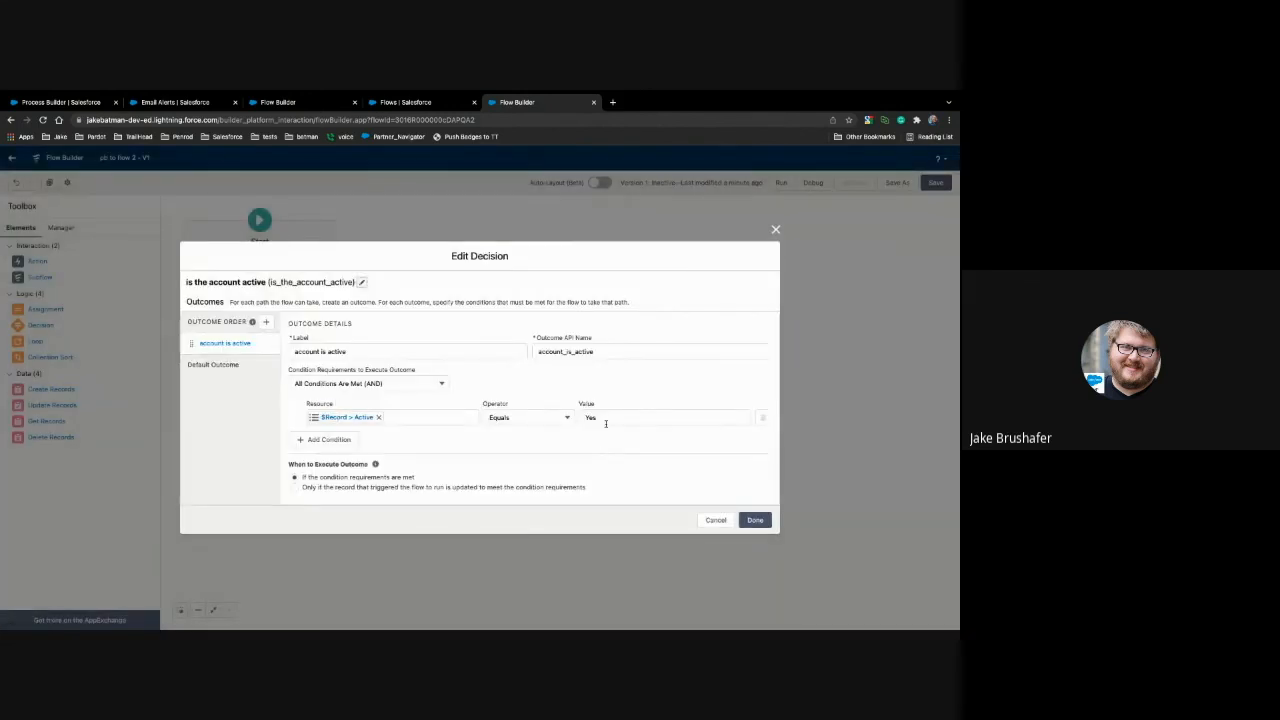
pyautogui.click(712, 520)
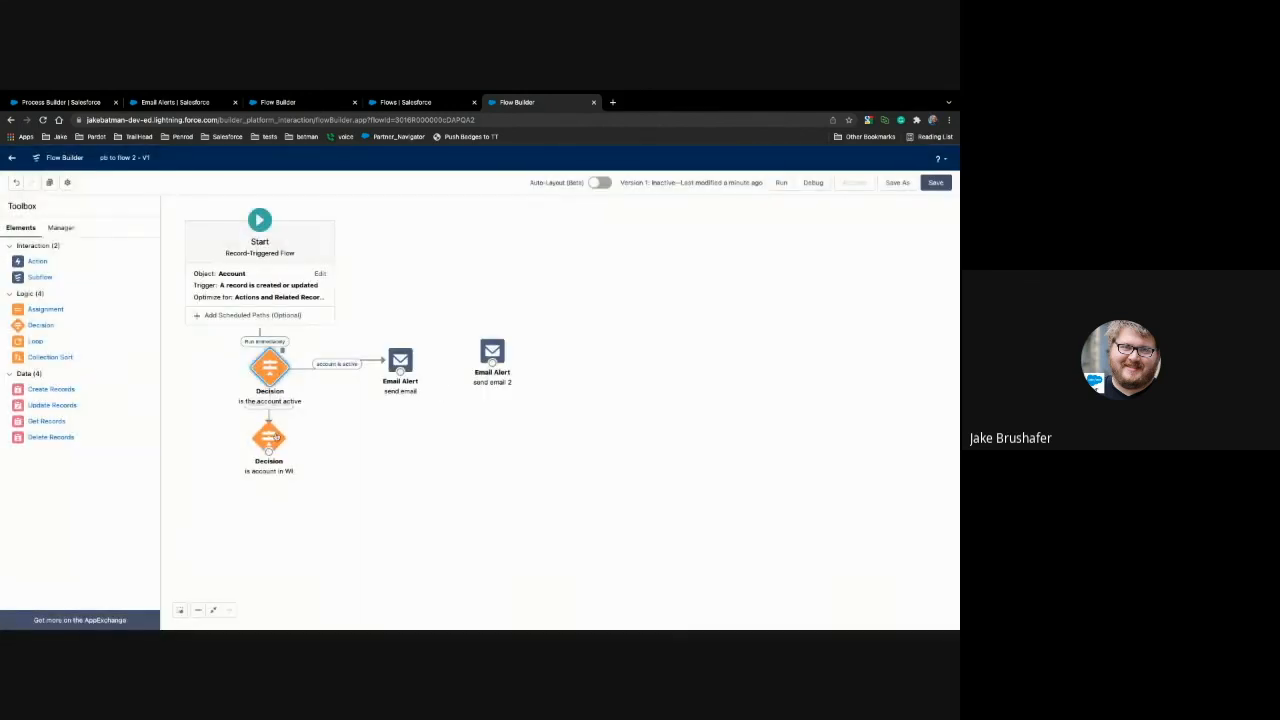
pyautogui.moveTo(275, 438); pyautogui.dragTo(275, 457)
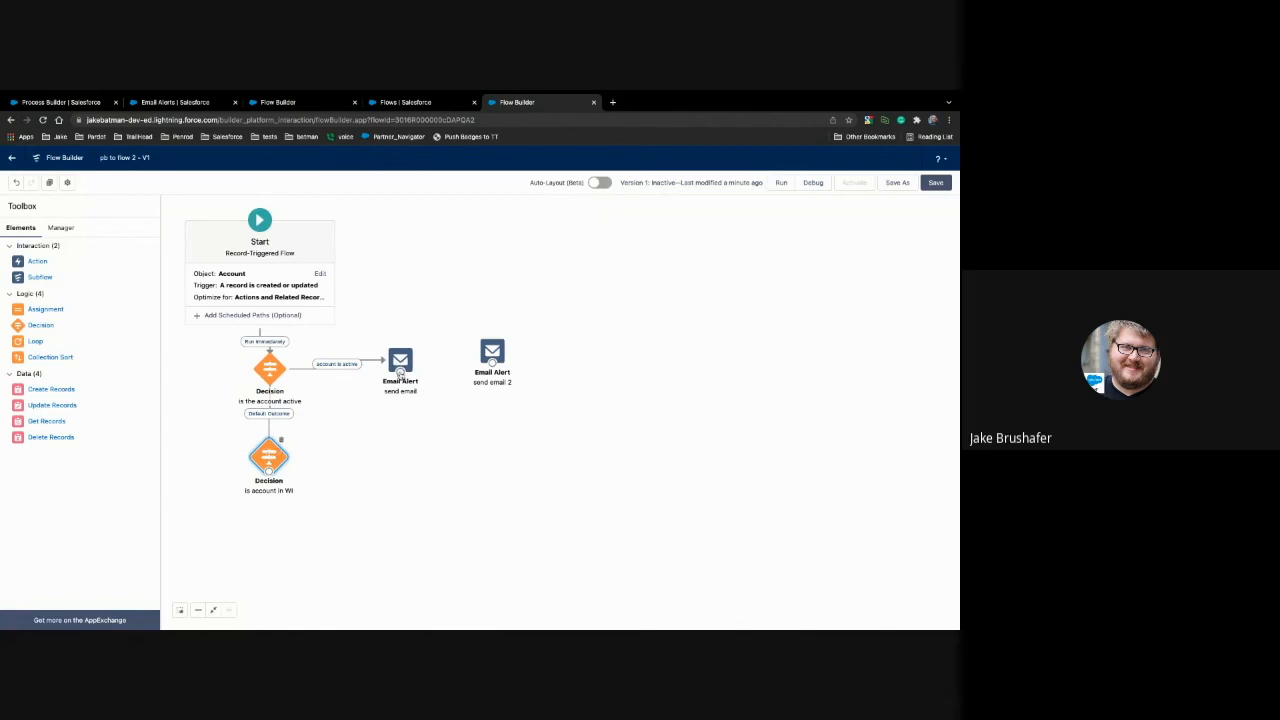
pyautogui.moveTo(400, 373); pyautogui.dragTo(280, 455)
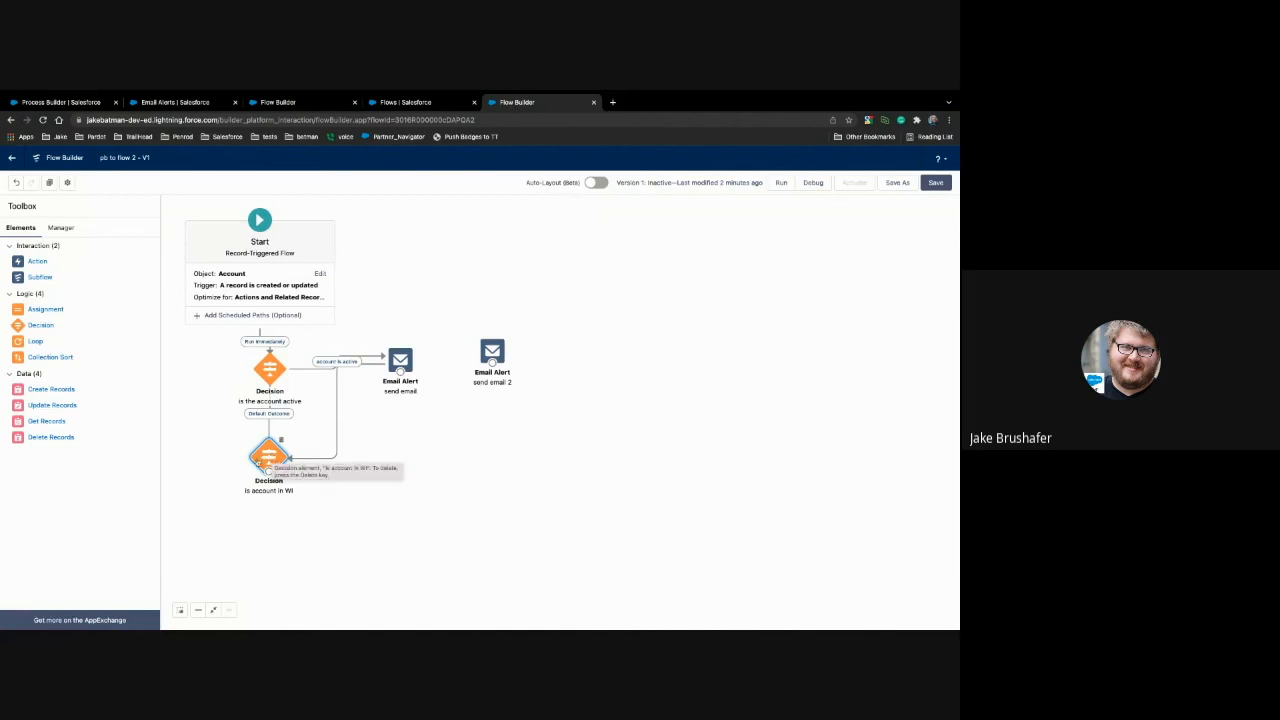
# Step: Add an Update Records element beside the "Is account in WI" decision and label it "update batman field"
pyautogui.click(60, 102)
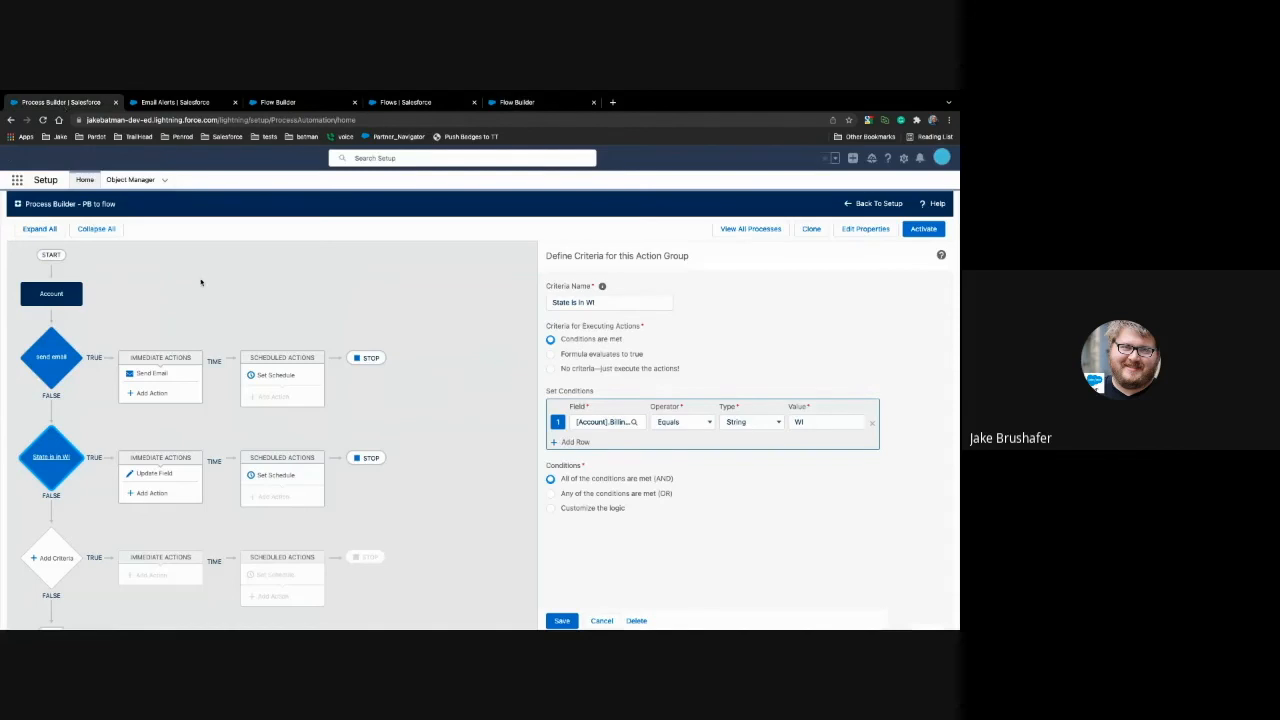
pyautogui.click(515, 102)
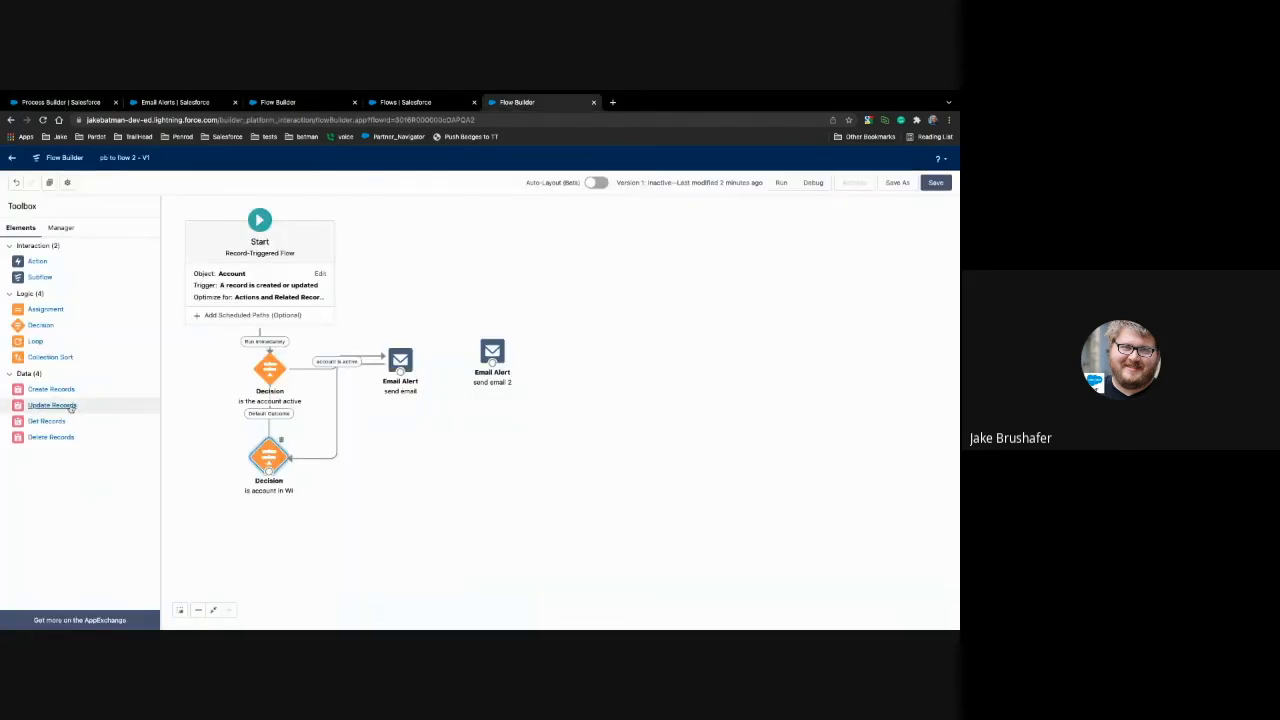
pyautogui.moveTo(70, 408); pyautogui.dragTo(374, 460)
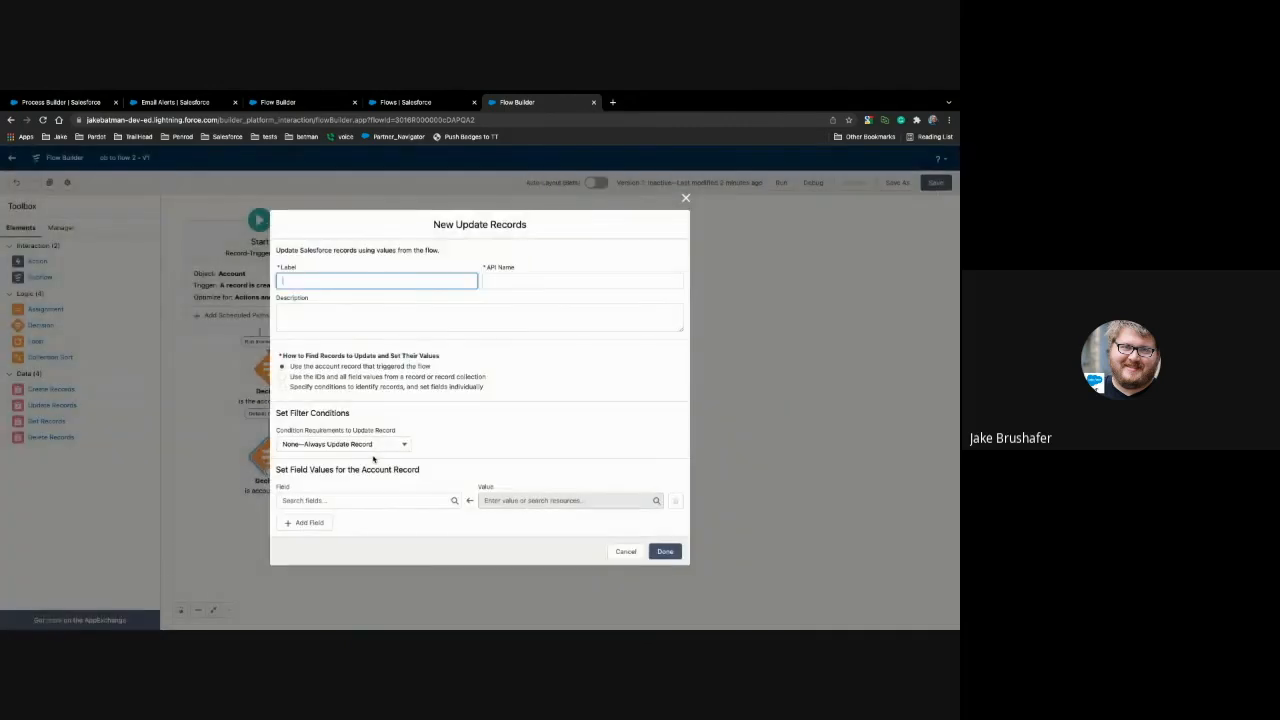
pyautogui.write('update batman field')
pyautogui.click(474, 505)
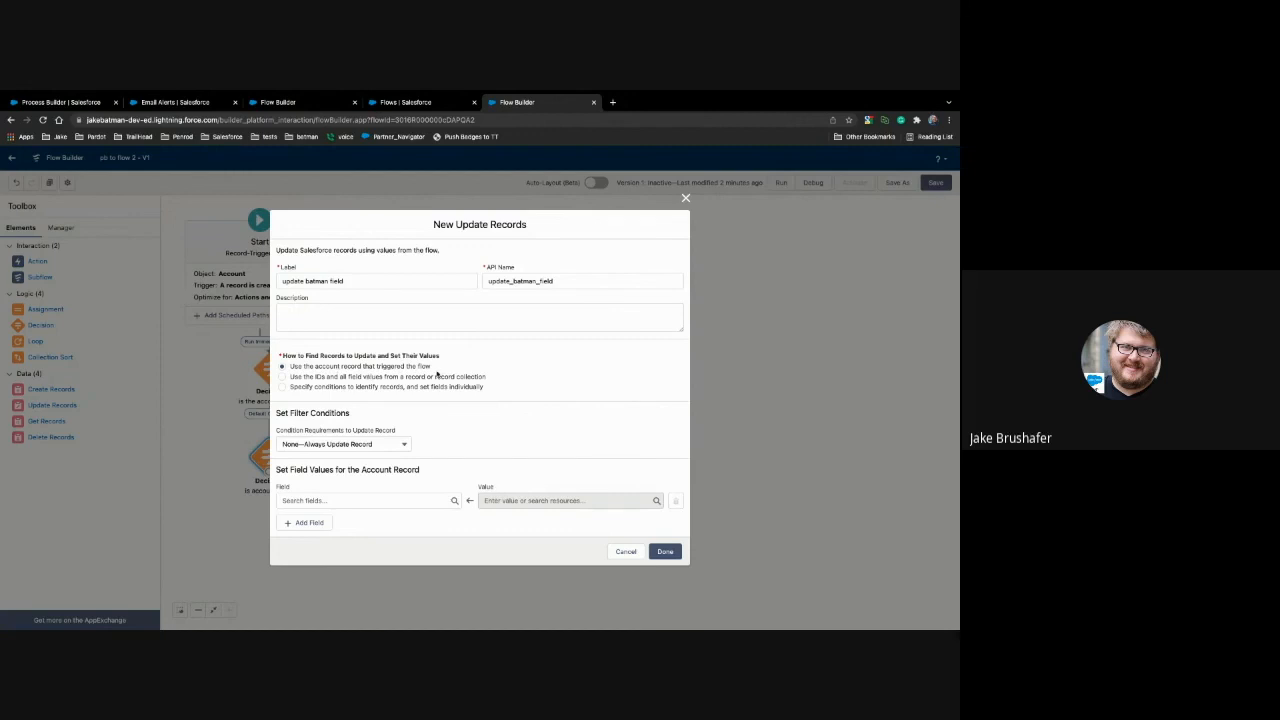
# Step: Set the Account record's Batman field to "Account is in WI" and apply the Update Records element
pyautogui.click(388, 500)
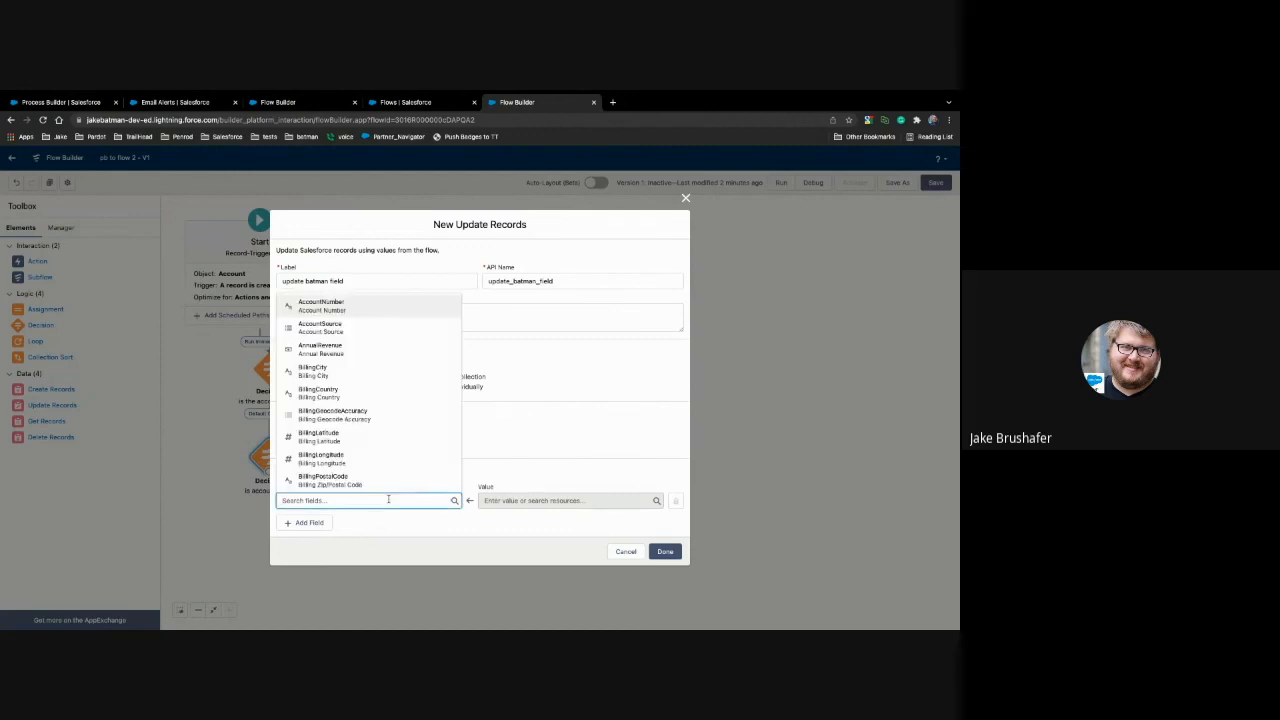
pyautogui.write('batm')
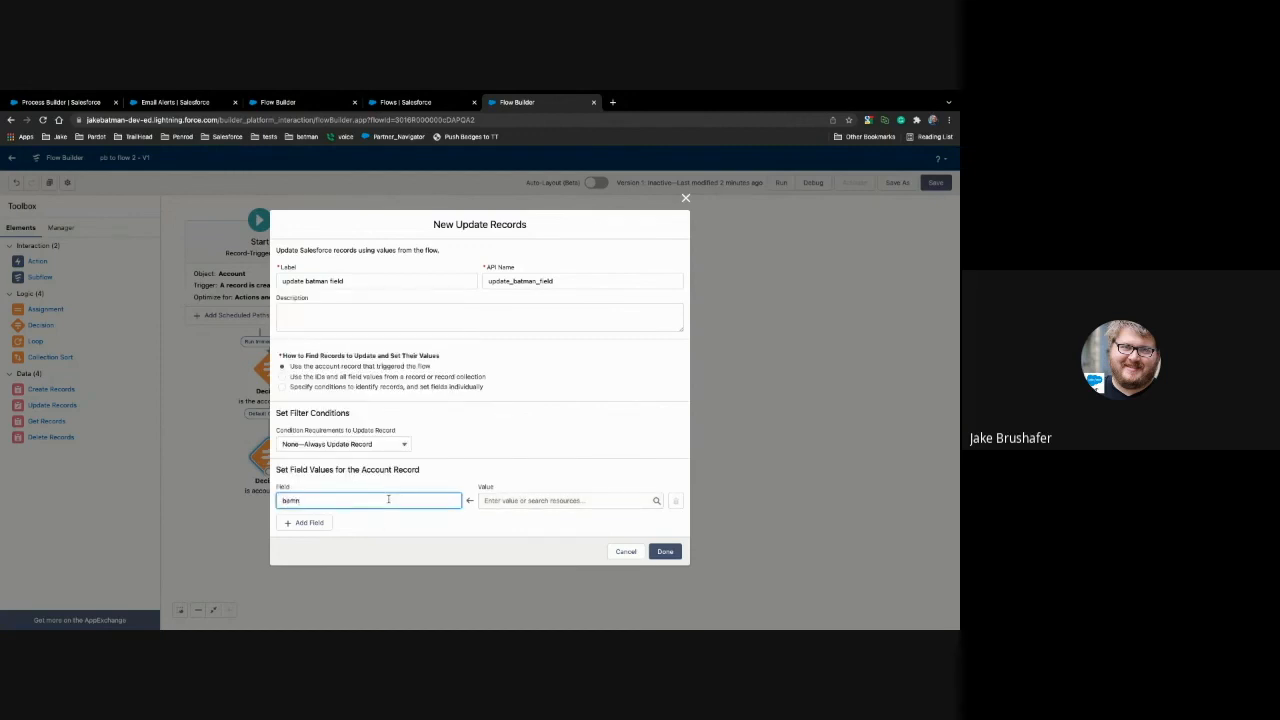
pyautogui.press('BackSpace')
pyautogui.write('t')
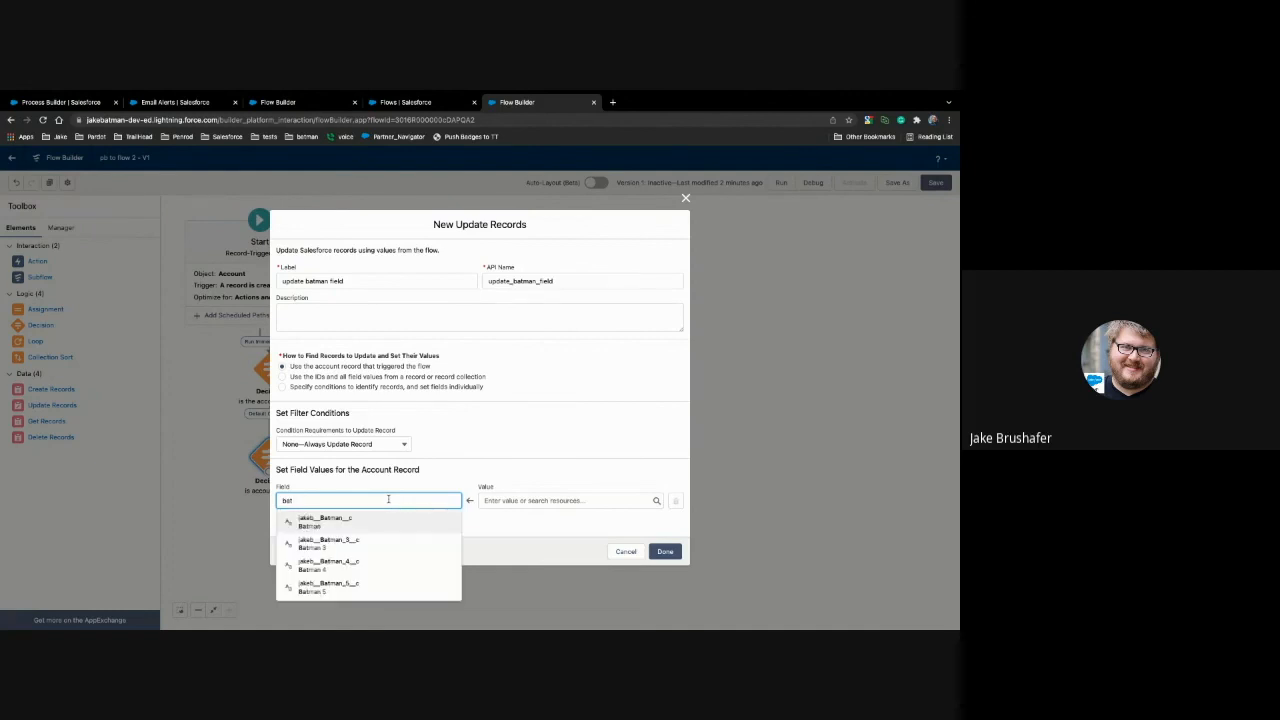
pyautogui.click(402, 518)
pyautogui.click(519, 502)
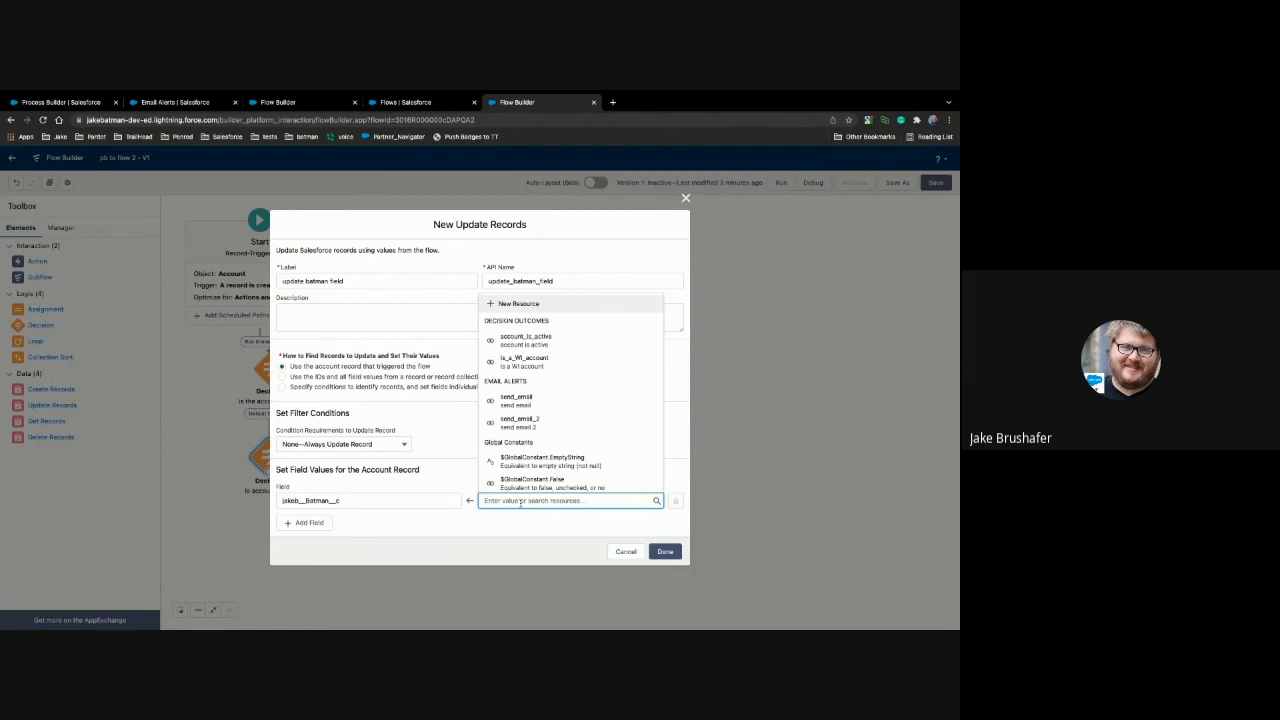
pyautogui.write('Account')
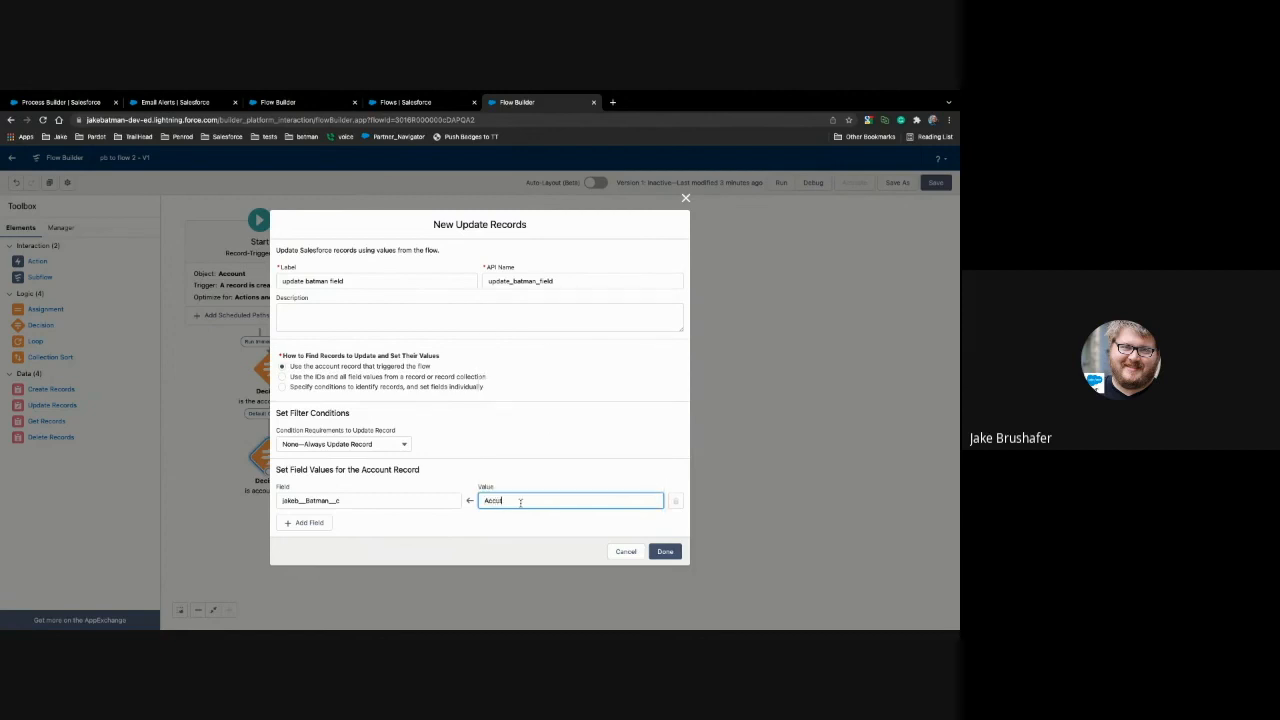
pyautogui.write(' is Wi')
pyautogui.click(535, 528)
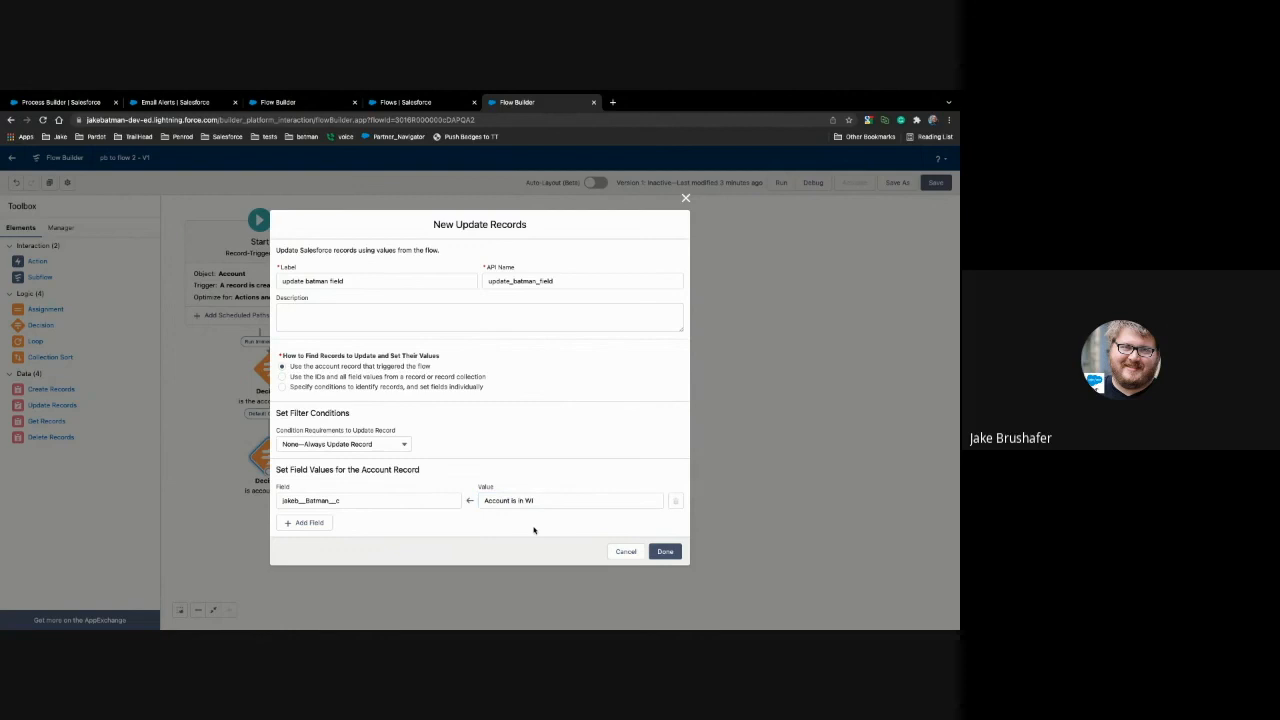
pyautogui.click(666, 551)
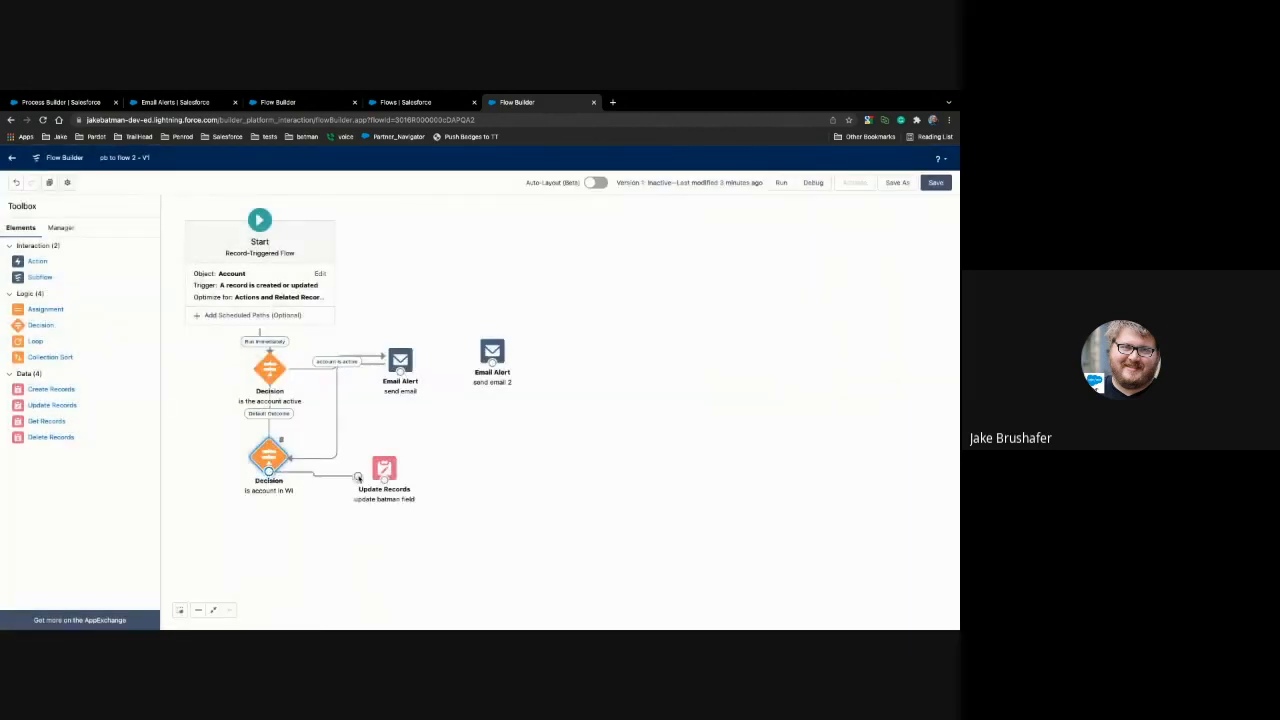
# Step: Connect the "Is account in WI" decision to the "update batman field" element using the "Is a WI account" outcome
pyautogui.doubleClick(380, 469)
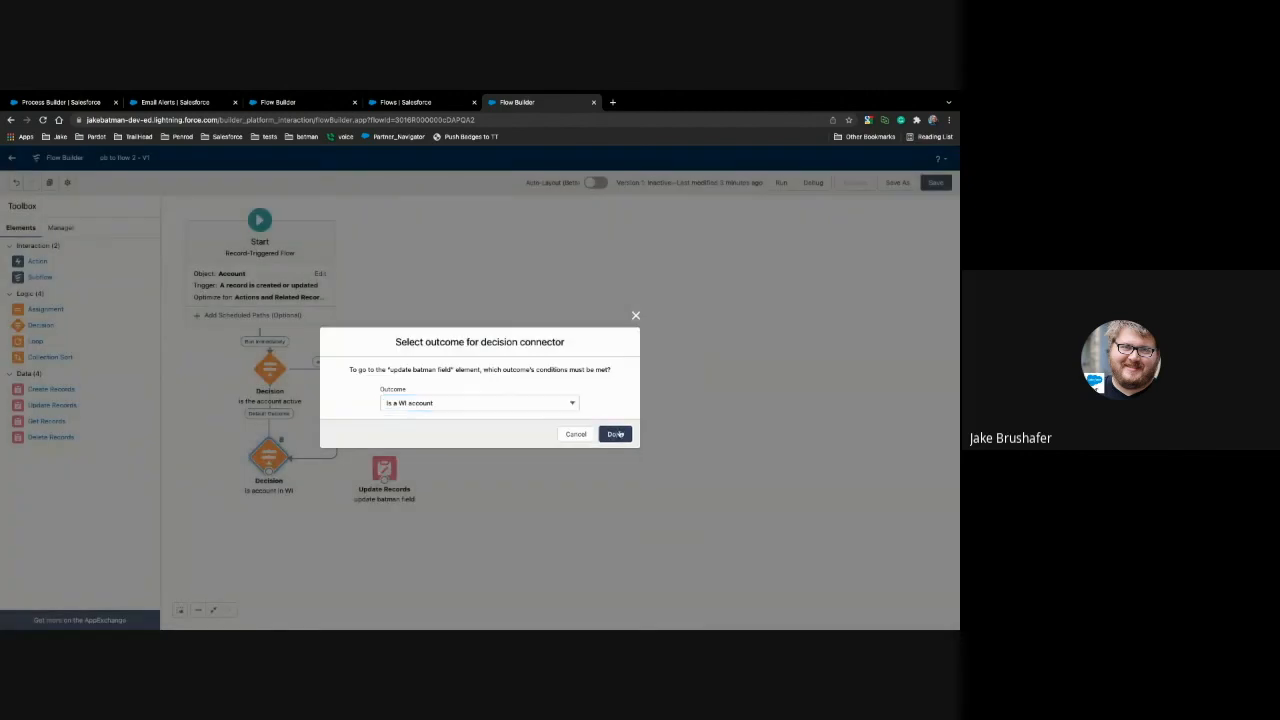
pyautogui.click(619, 431)
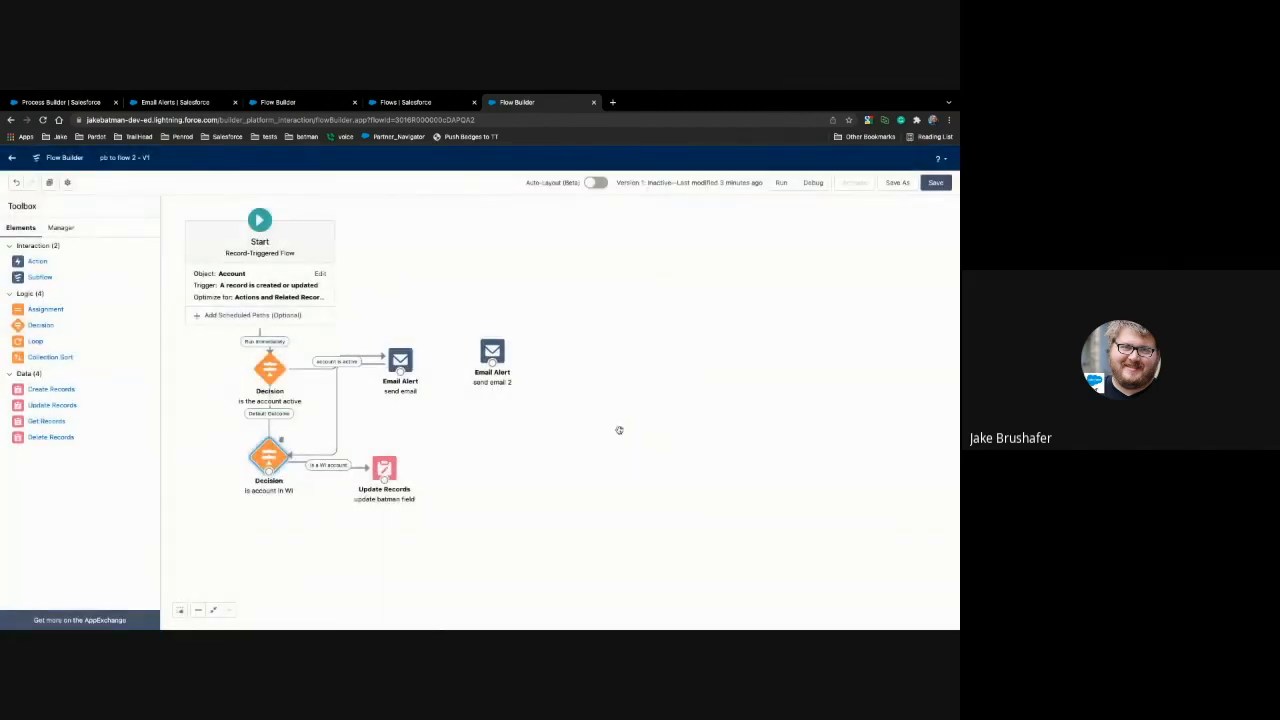